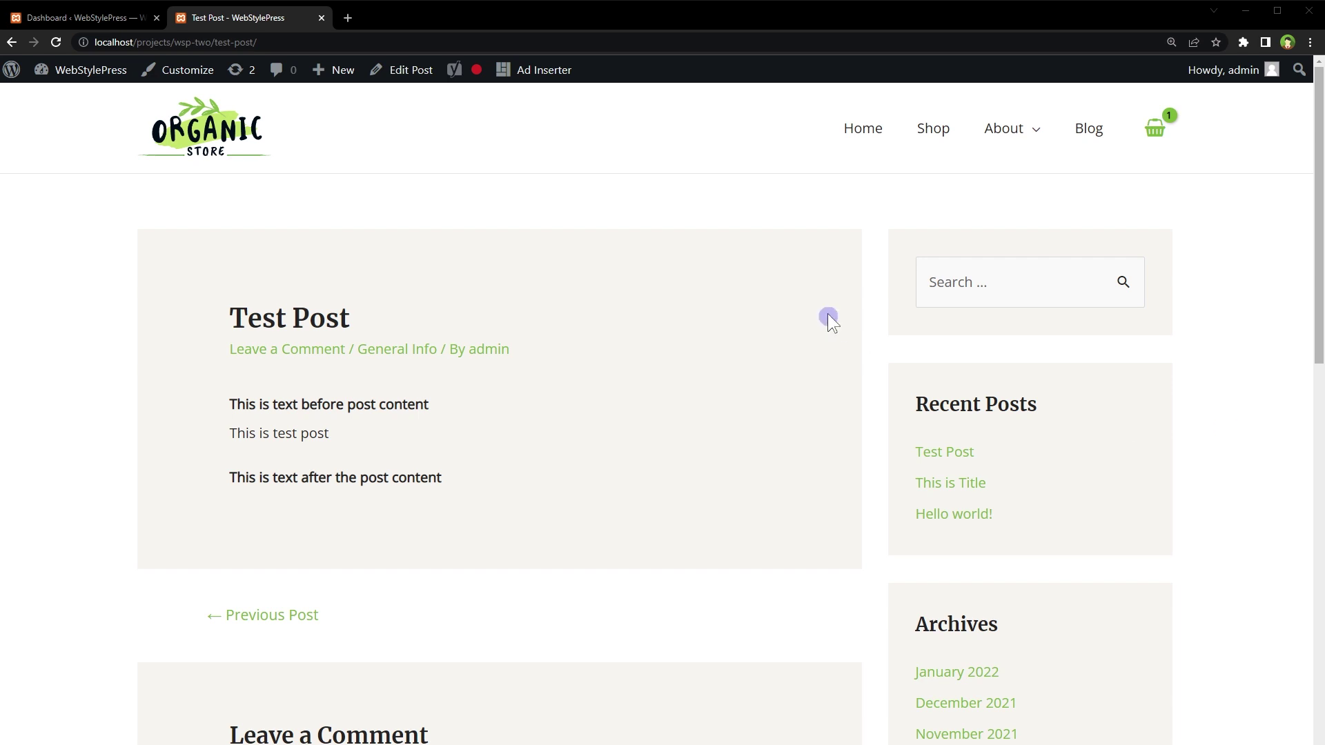
Post the comment 'good site' on Test Post, then view the post logged out privately
scroll(690, 452, "down", 9)
scroll(704, 435, "up", 2)
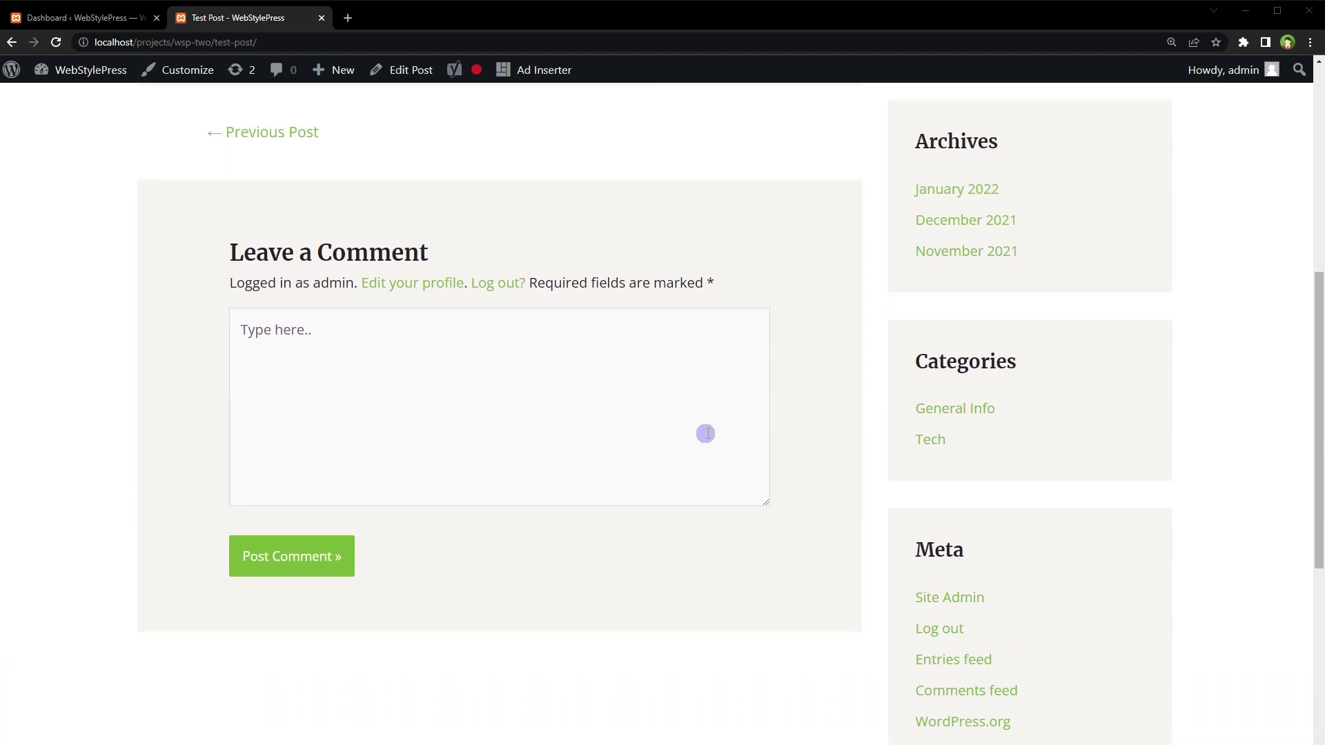
left_click(368, 430)
type("good site")
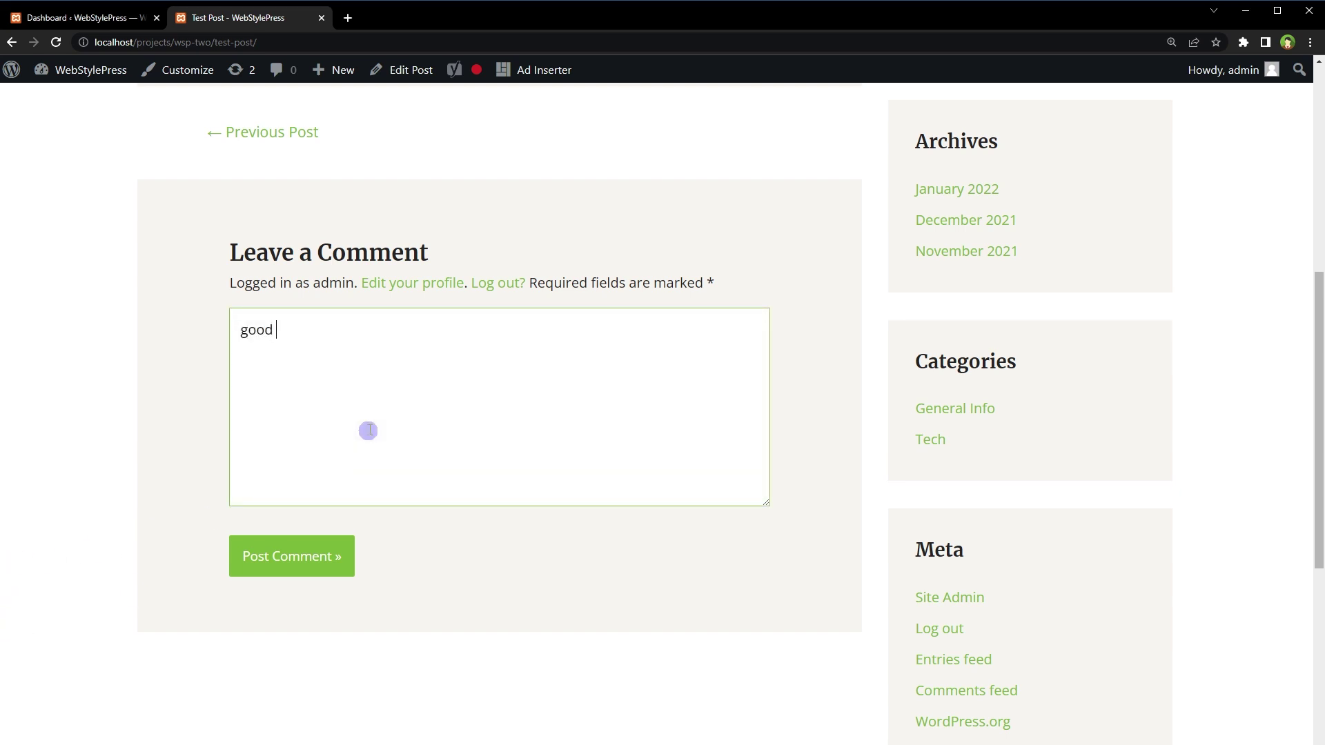
left_click(293, 570)
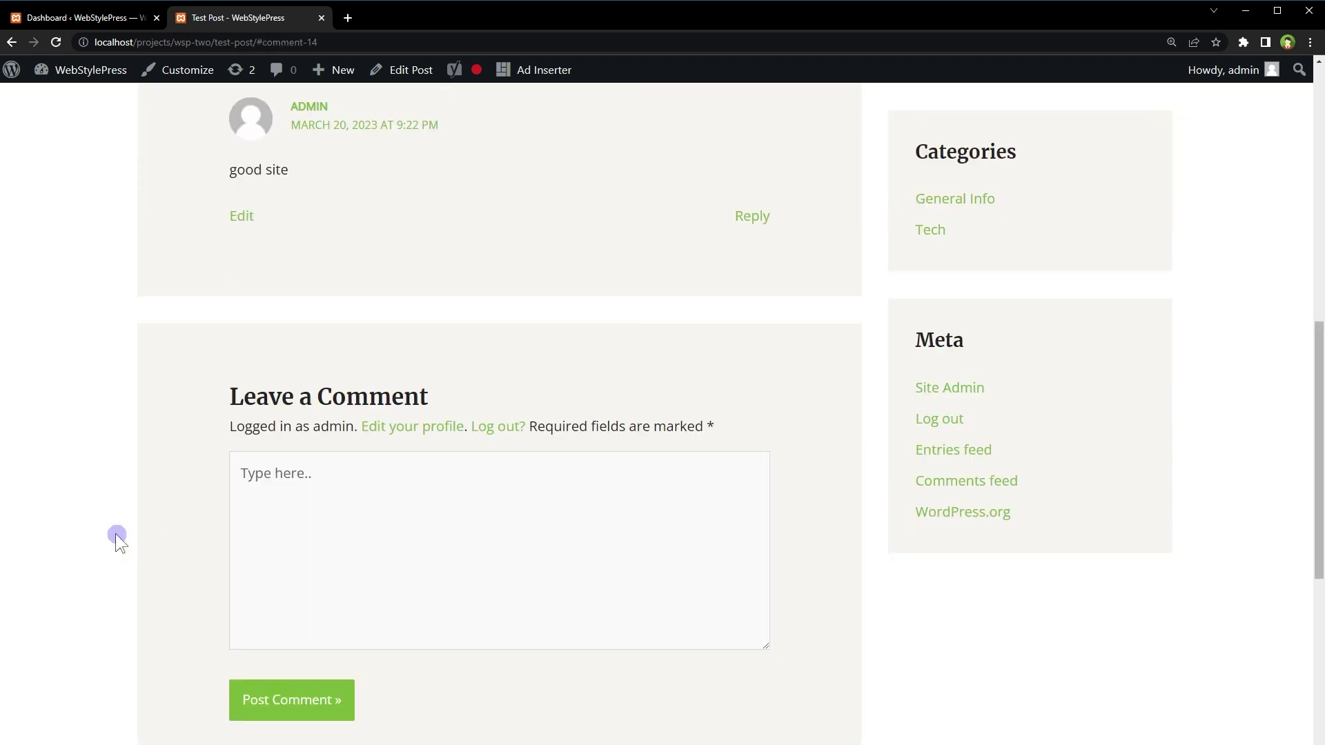
scroll(123, 537, "up", 5)
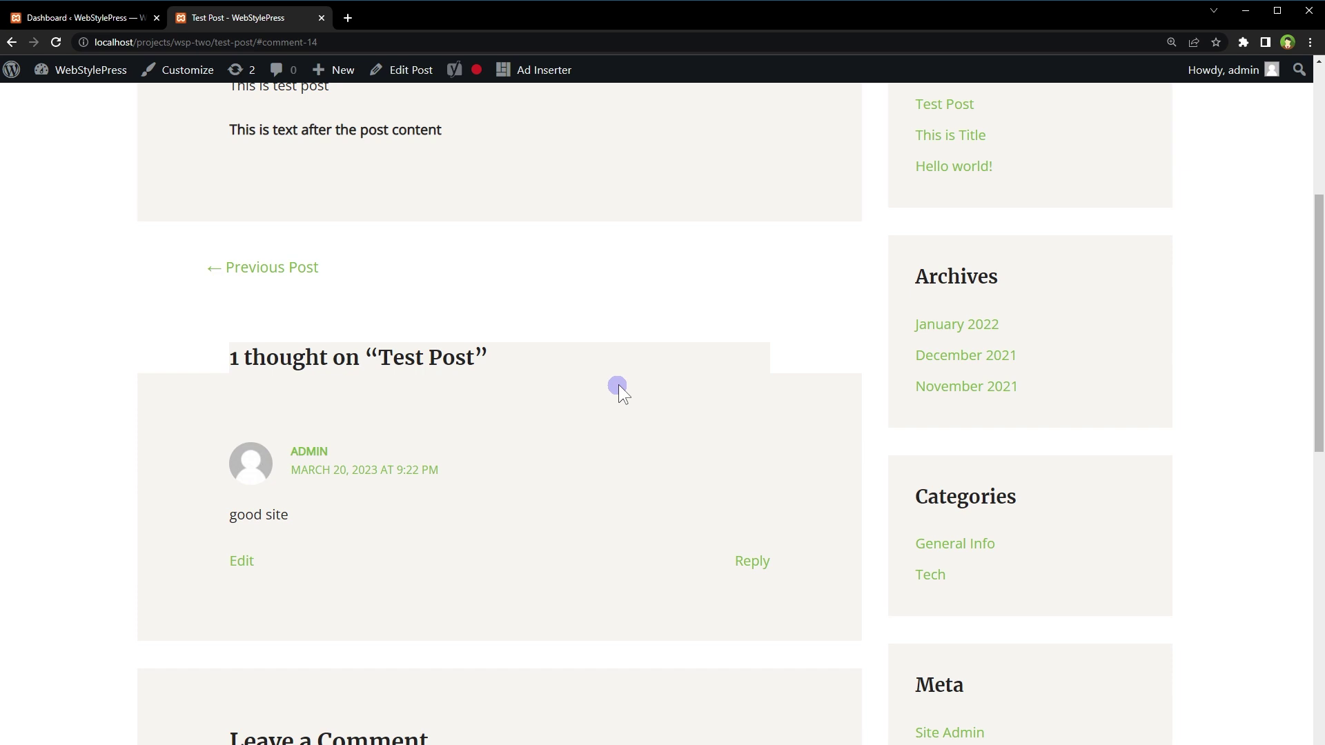
key("alt+Tab")
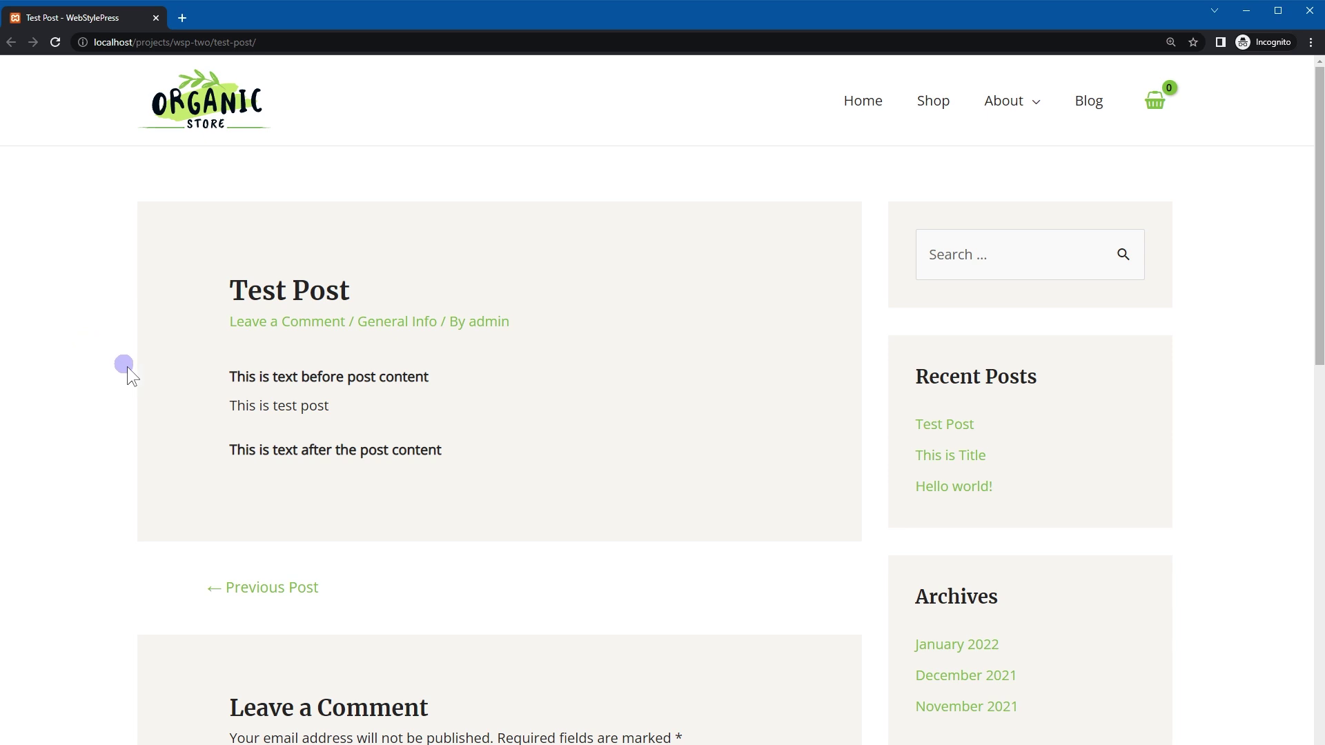
Submit an empty visitor comment to get the required-fields error, then return to the admin window
scroll(129, 369, "down", 8)
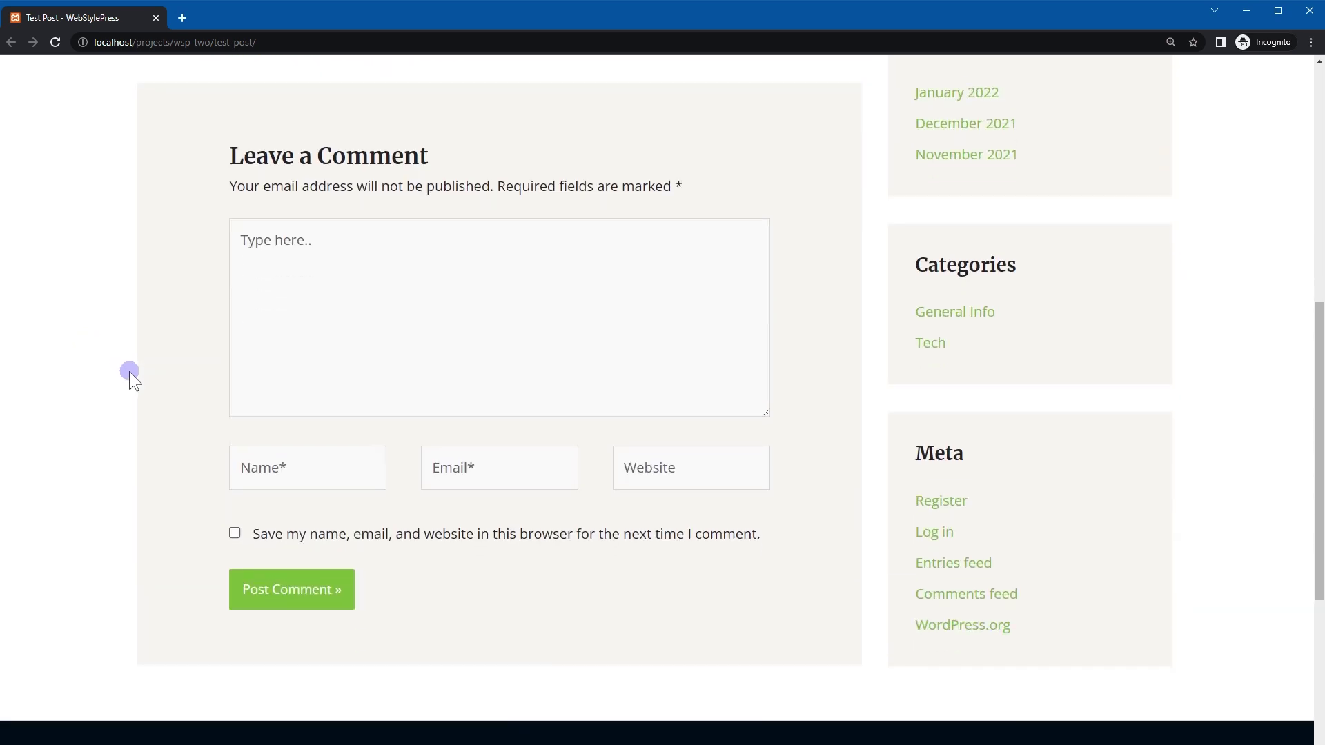
left_click(277, 598)
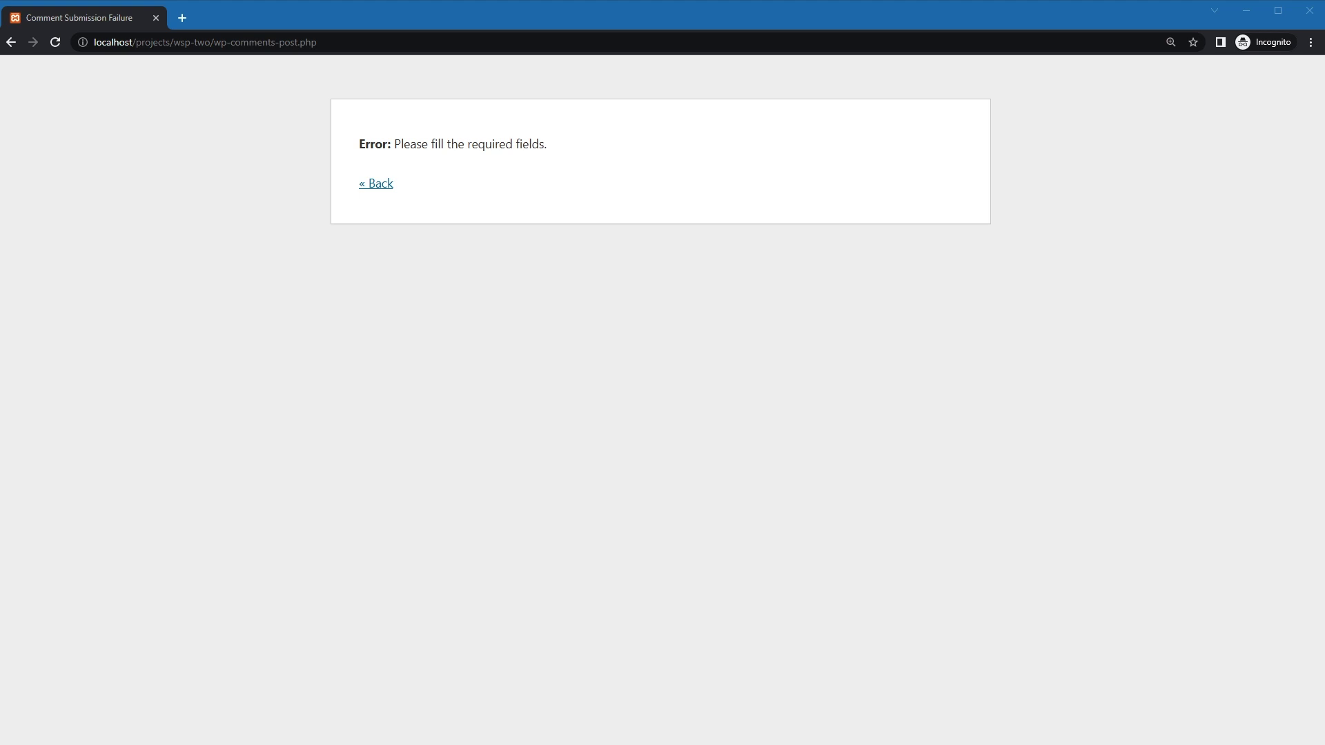
left_click(376, 178)
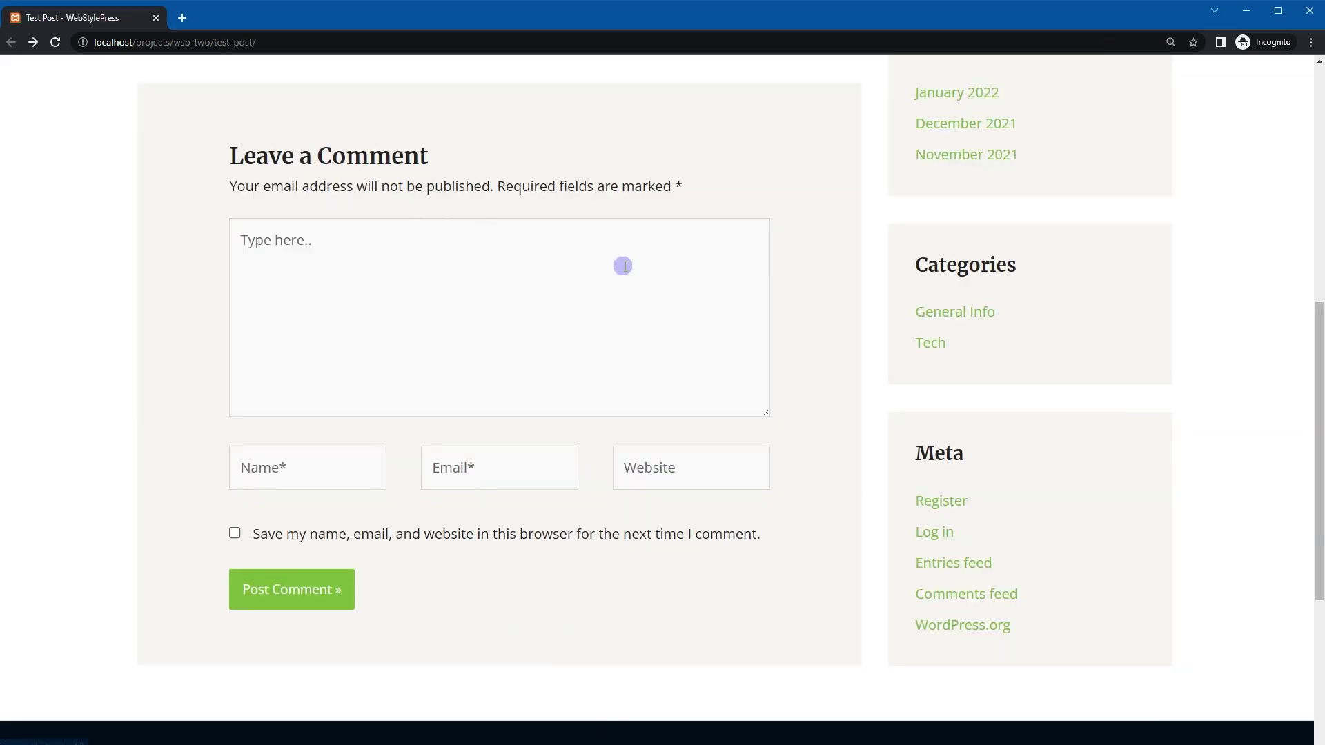
key("alt+Tab")
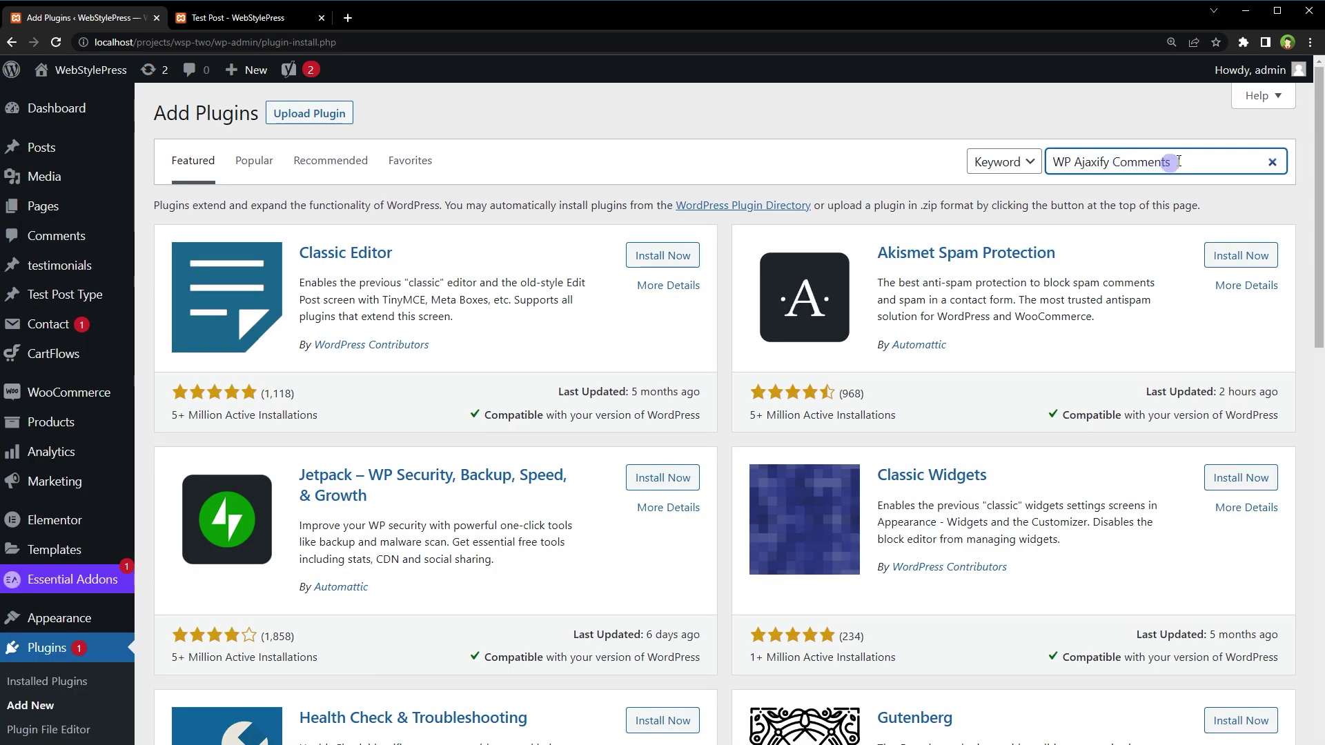
Install the WP Ajaxify Comments plugin from the search results, then activate it
key("ctrl+a")
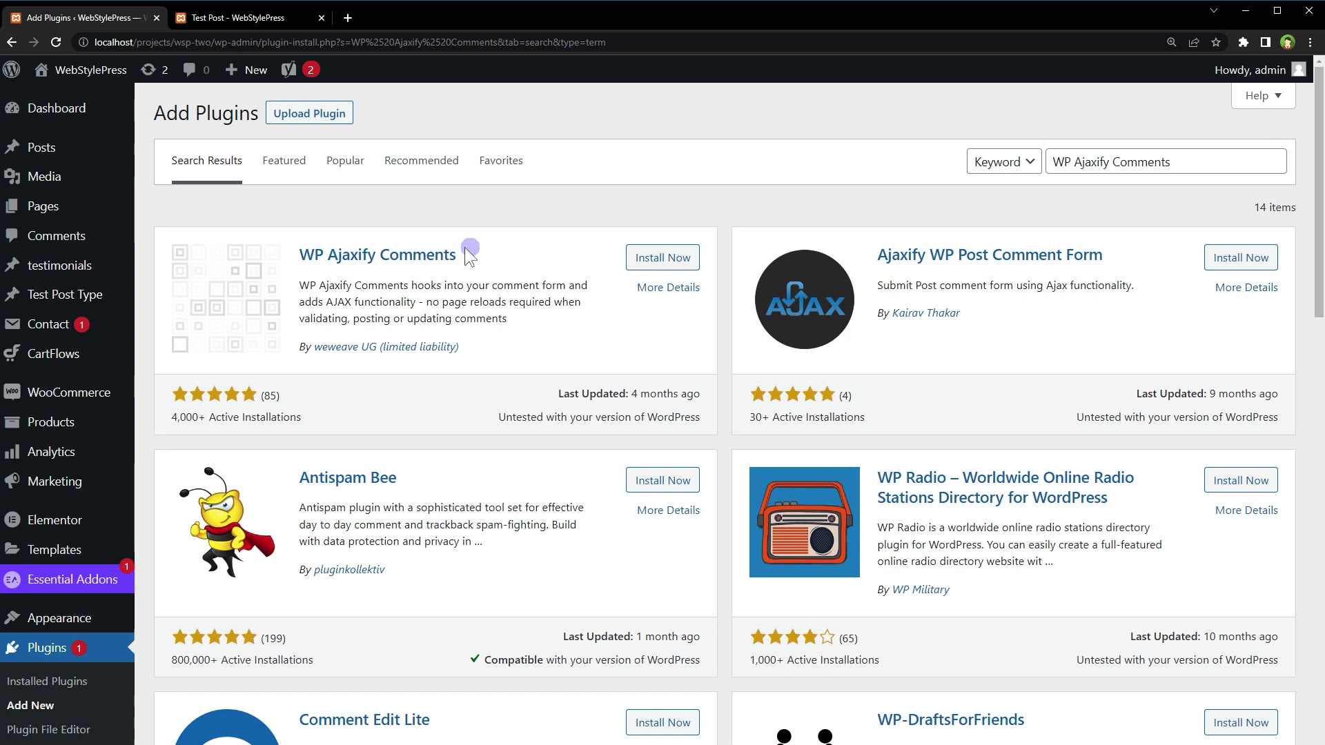
left_click_drag(457, 256, 299, 256)
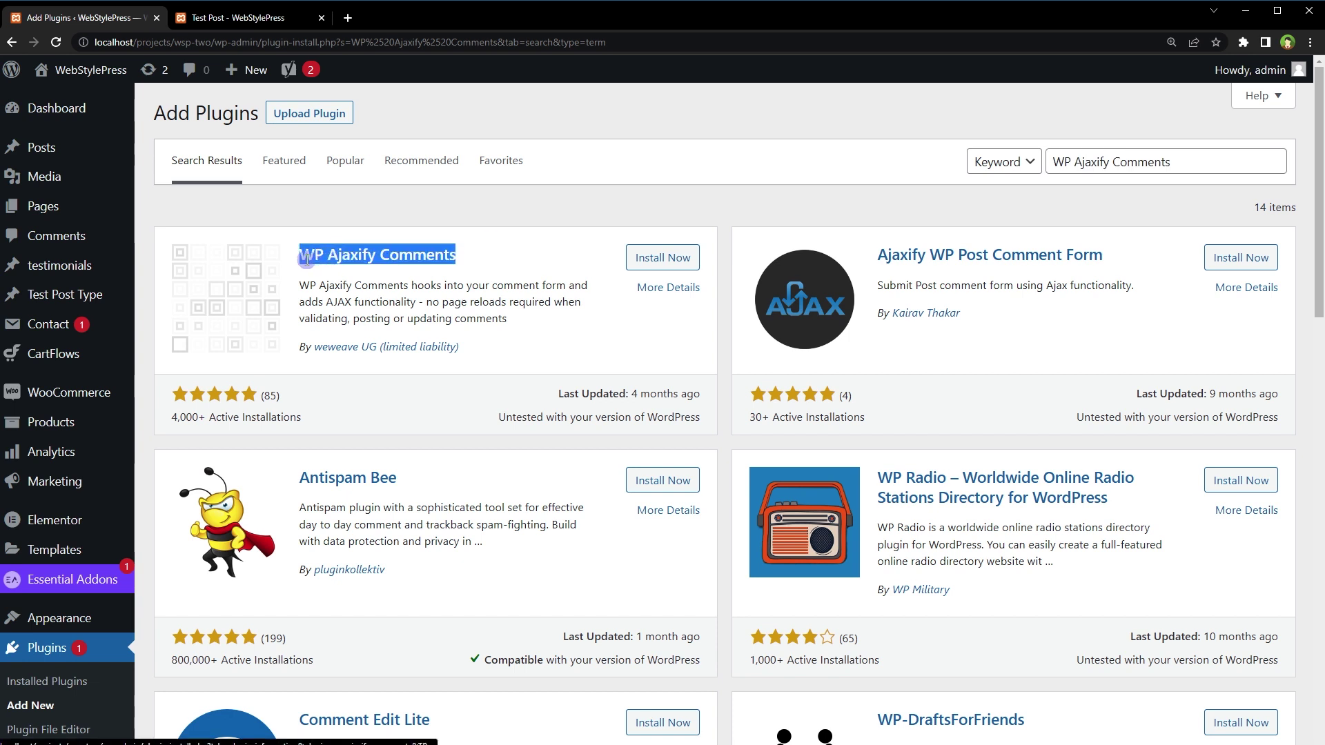
left_click(641, 265)
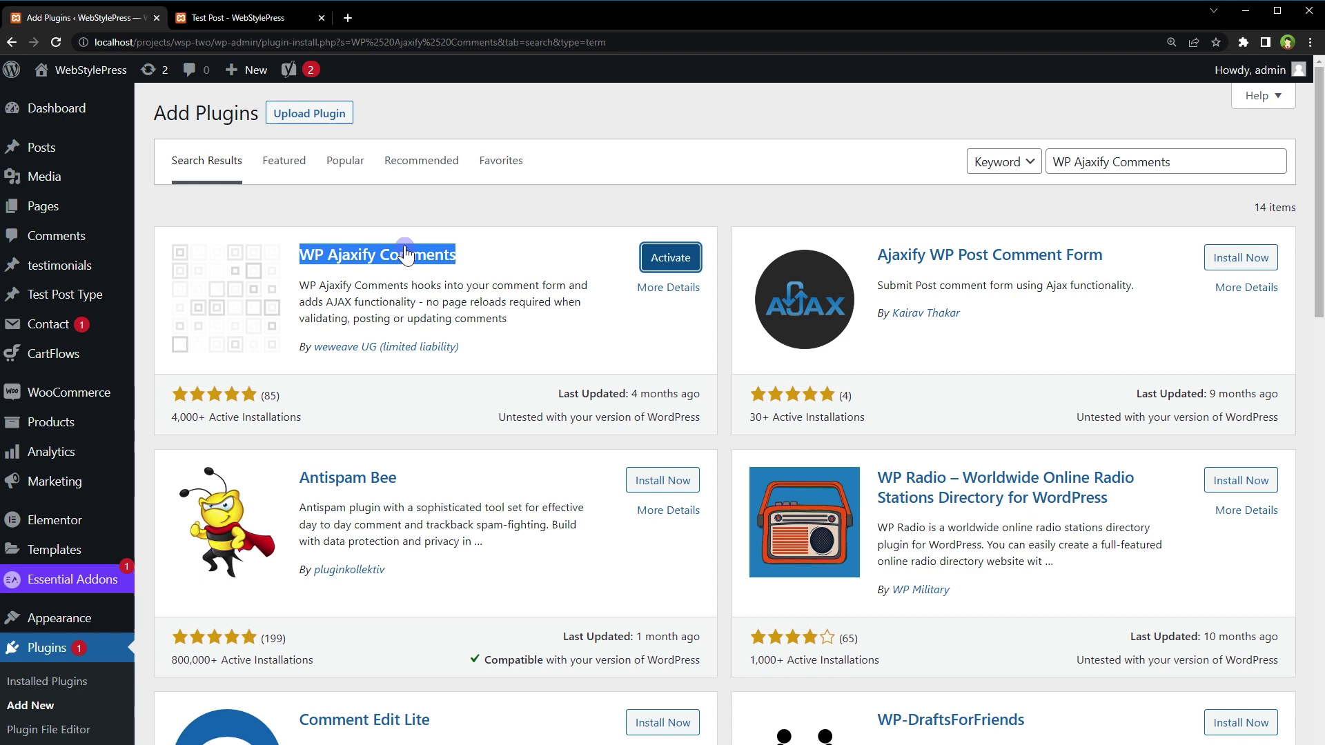
left_click(666, 259)
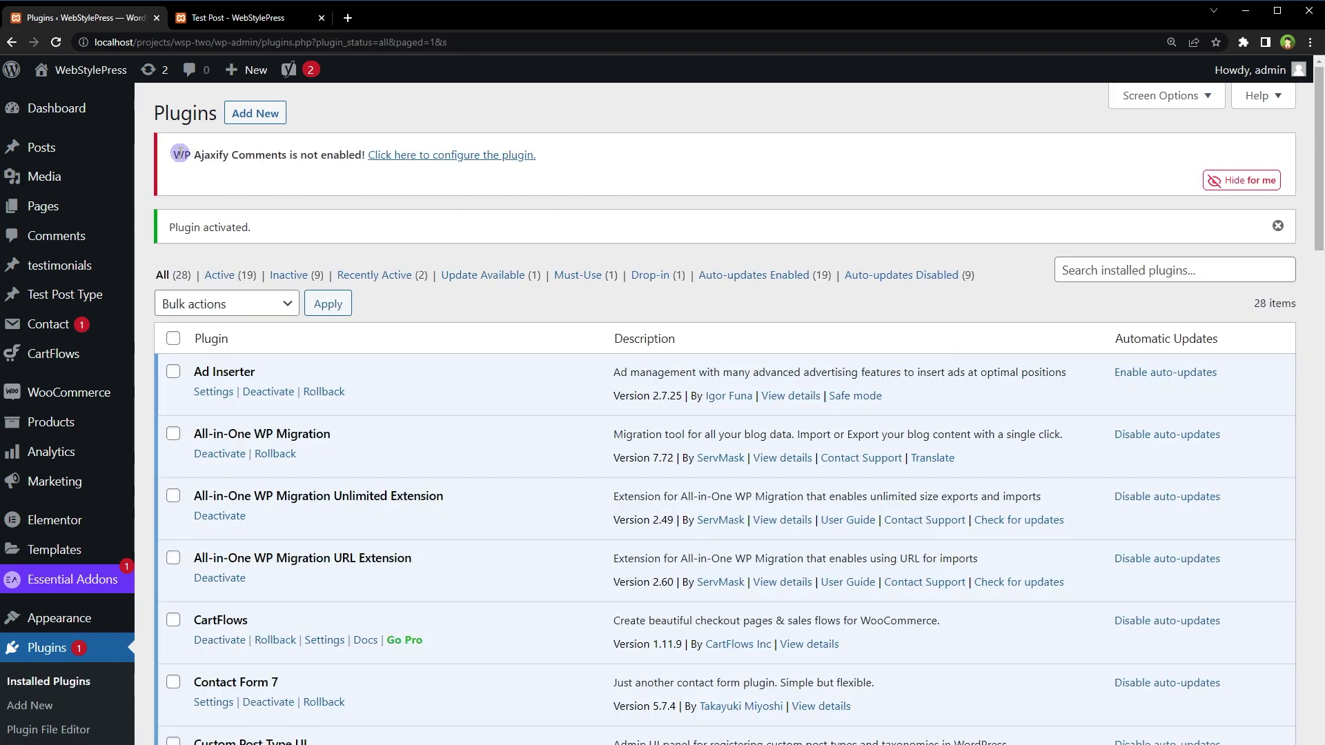
Open the WP Ajaxify Comments settings from the not-enabled notice and tick Enable plugin
left_click_drag(178, 153, 416, 187)
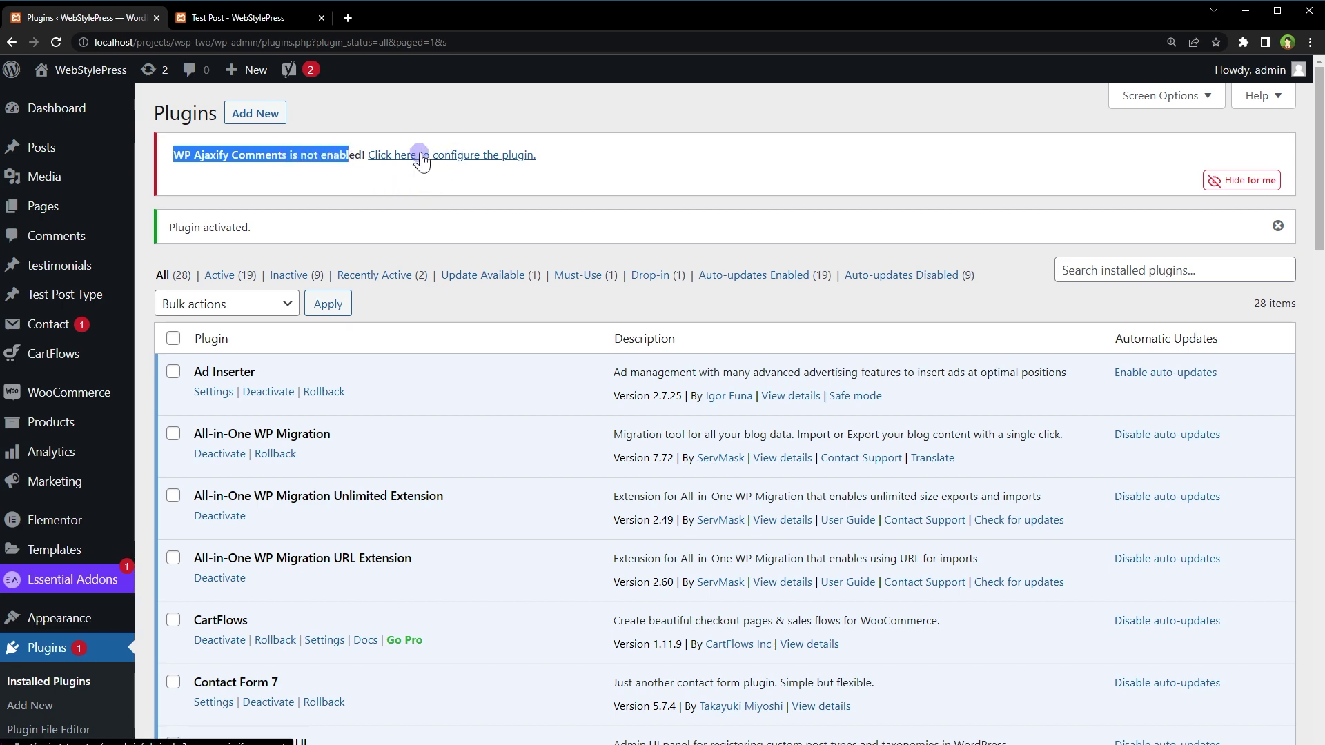
left_click(421, 157)
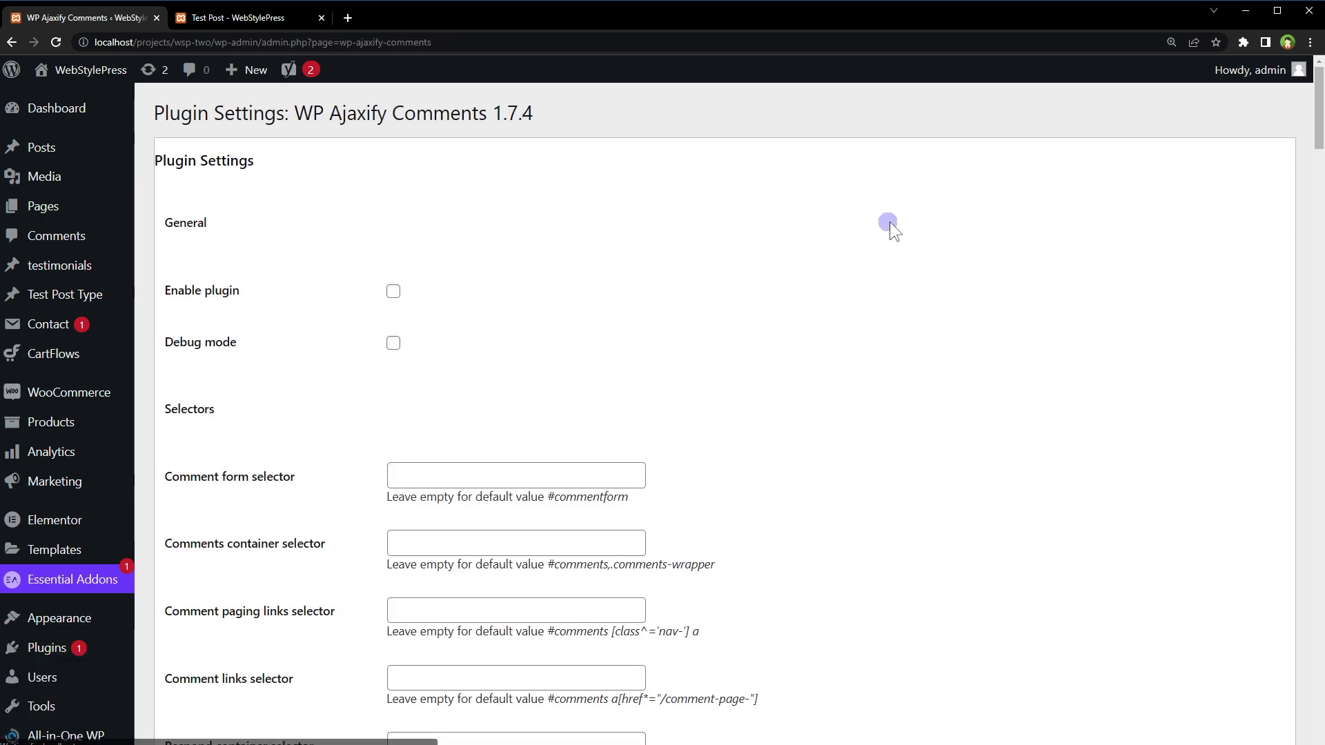
left_click_drag(242, 290, 163, 280)
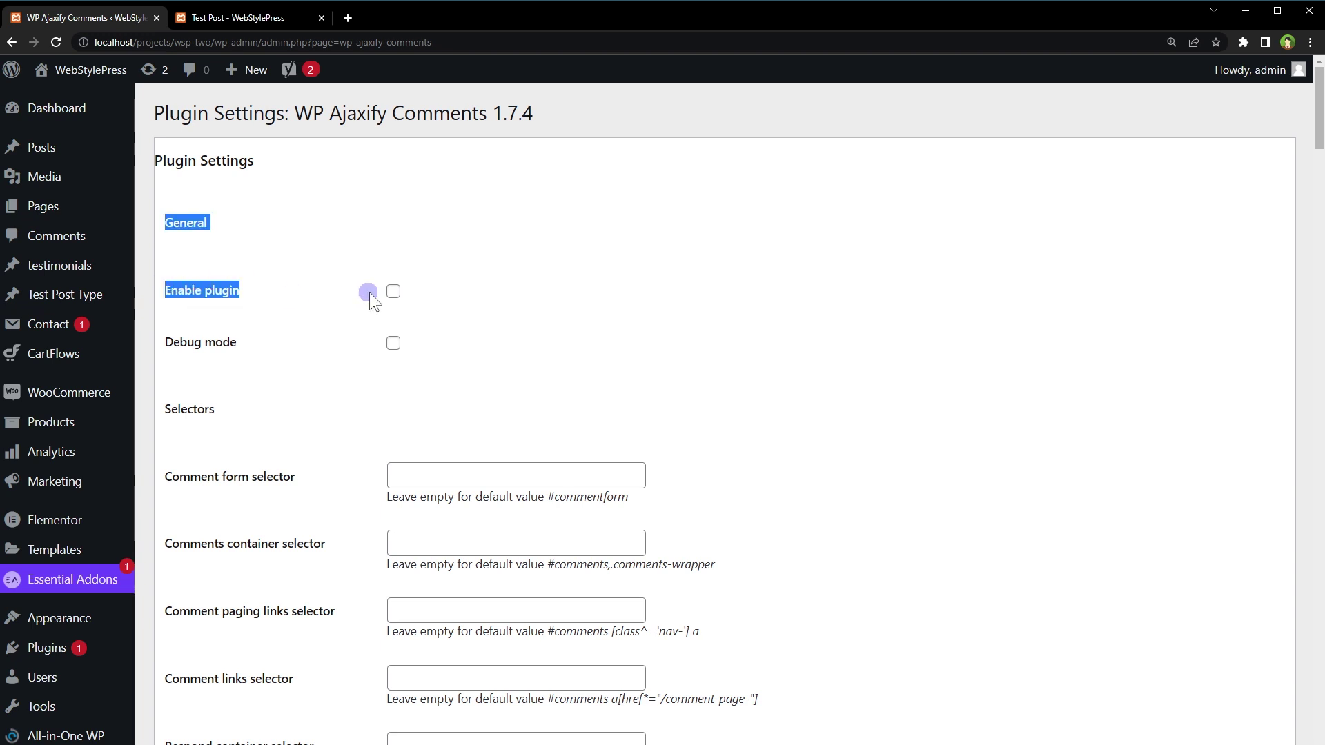
left_click(392, 291)
scroll(971, 416, "down", 3)
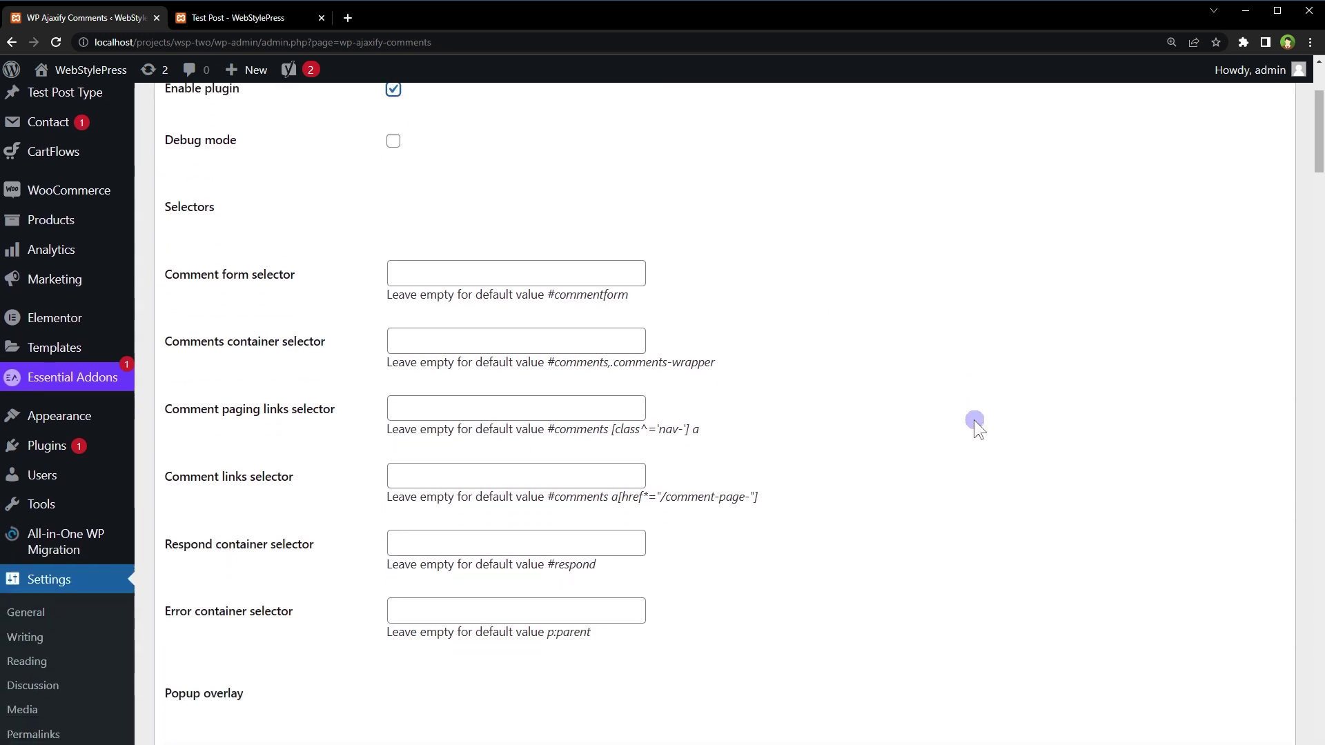
left_click_drag(254, 210, 162, 81)
scroll(350, 405, "up", 2)
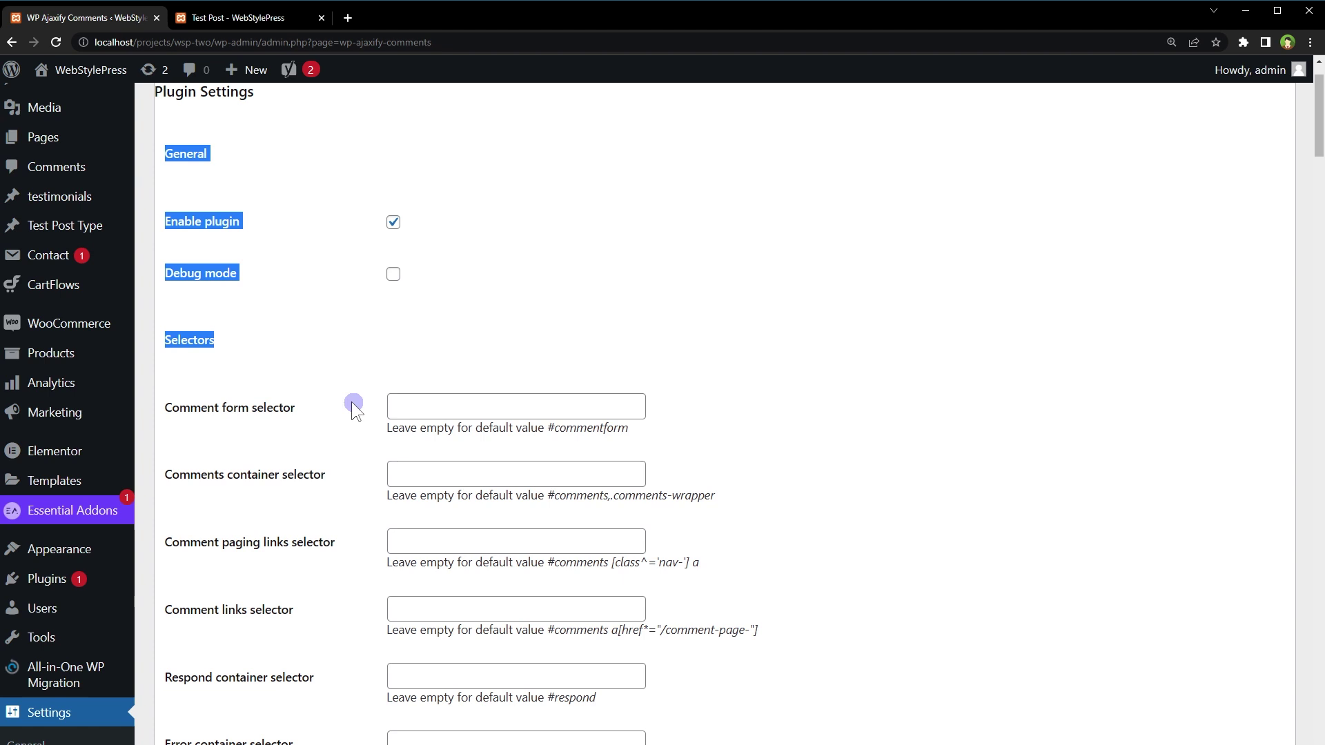
left_click_drag(231, 347, 164, 340)
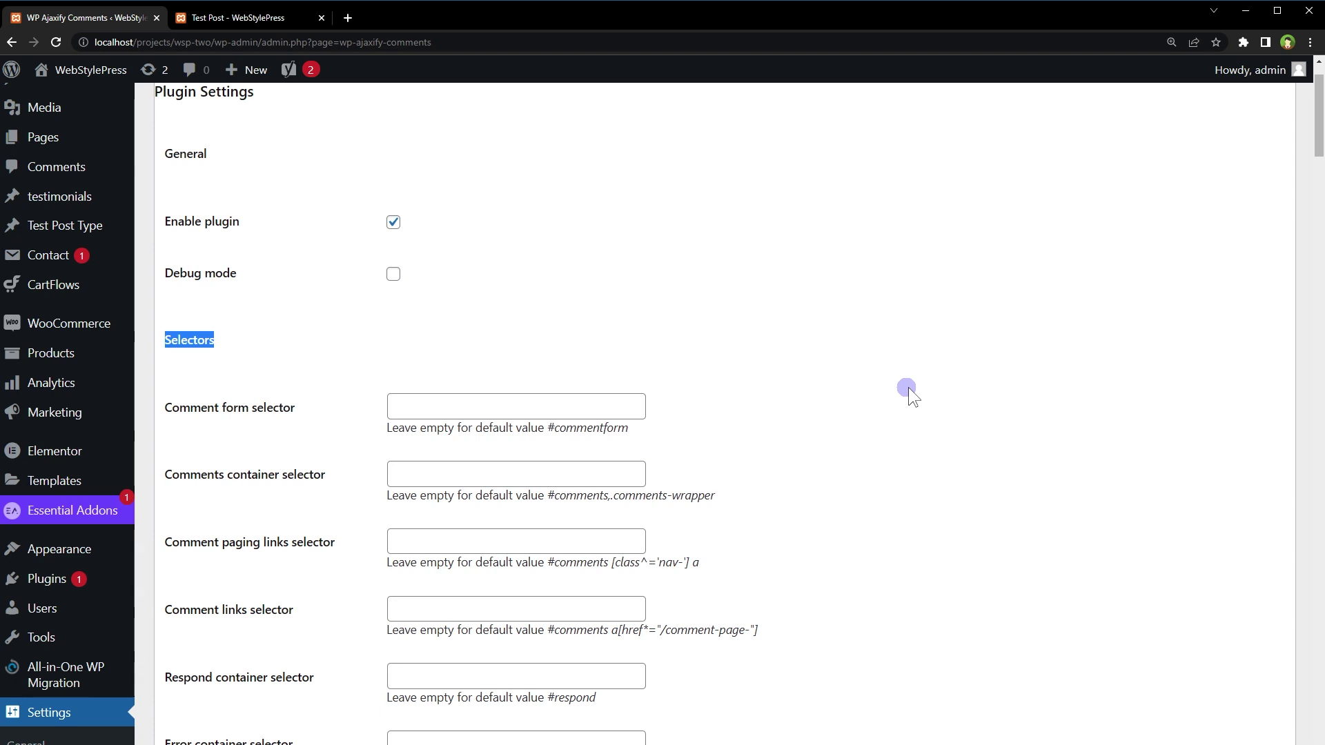
Inspect the Test Post's comment box in Chrome DevTools
left_click(245, 13)
scroll(461, 356, "down", 4)
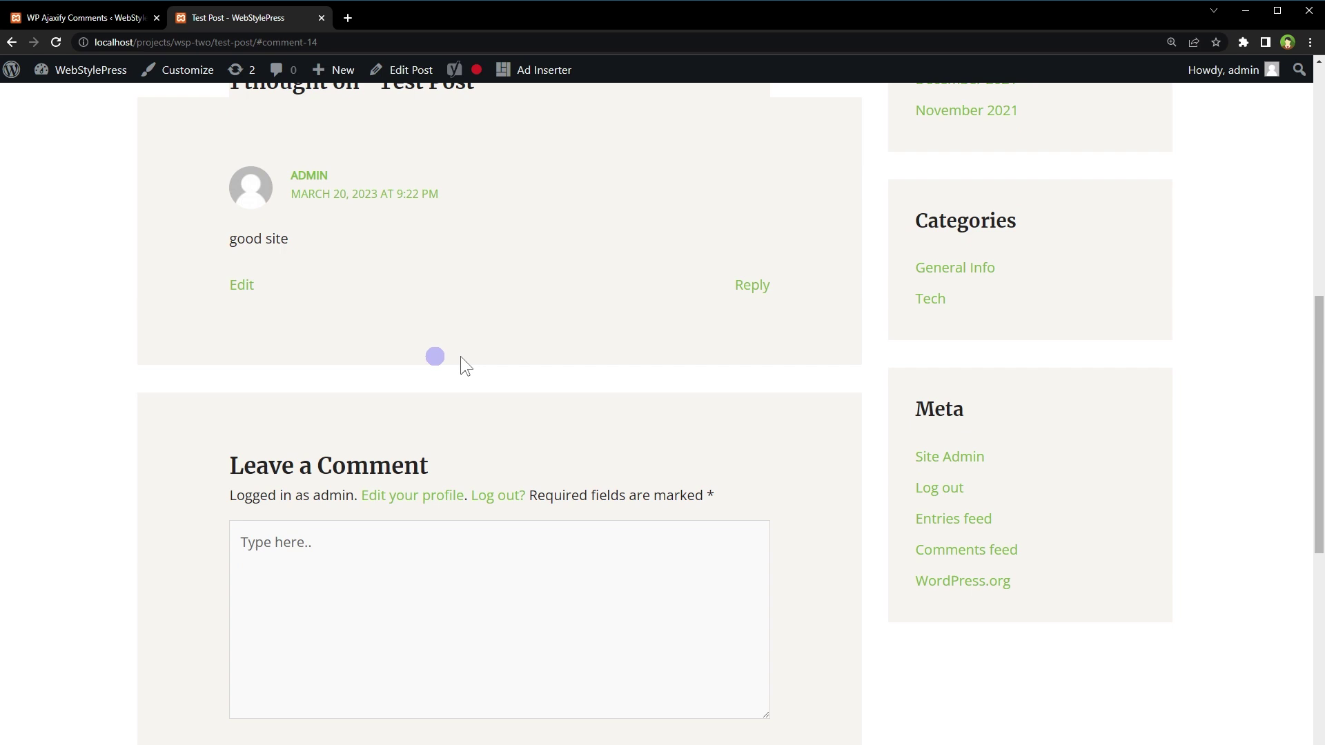
scroll(461, 356, "down", 3)
right_click(379, 343)
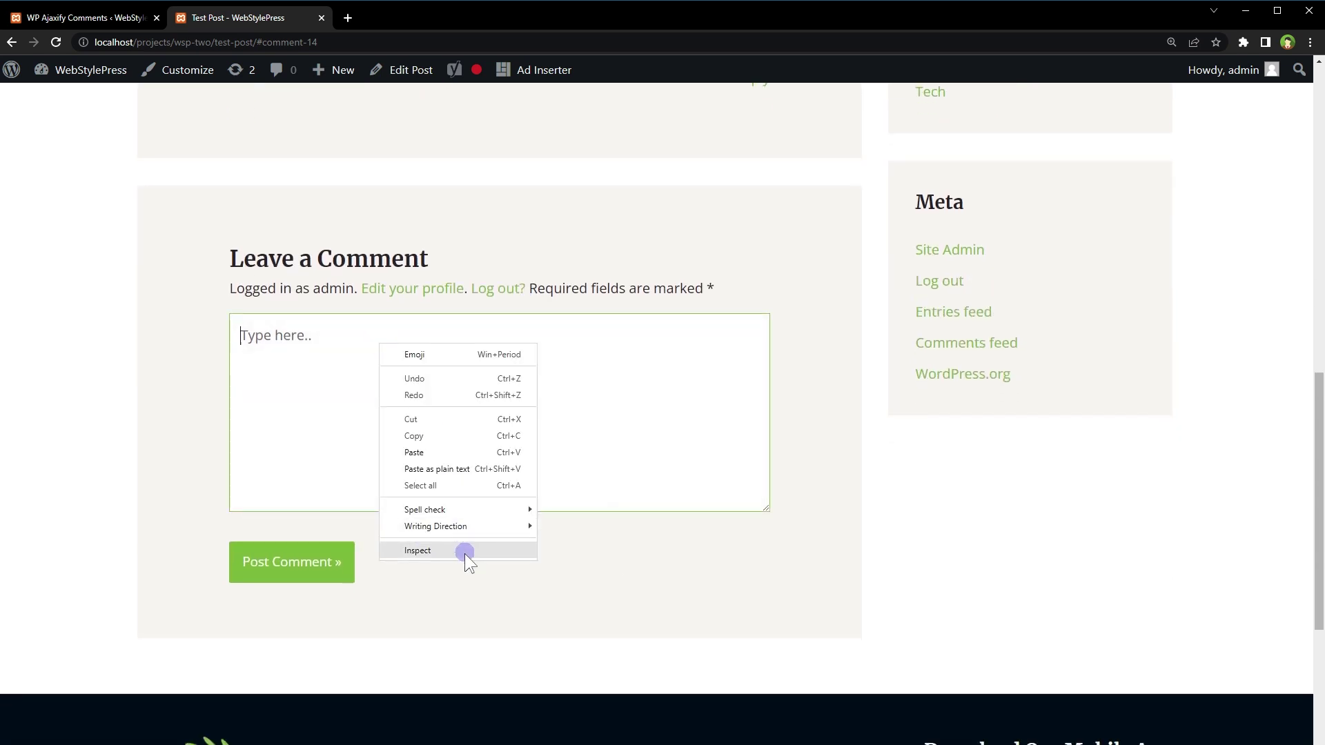
left_click(465, 552)
right_click(181, 304)
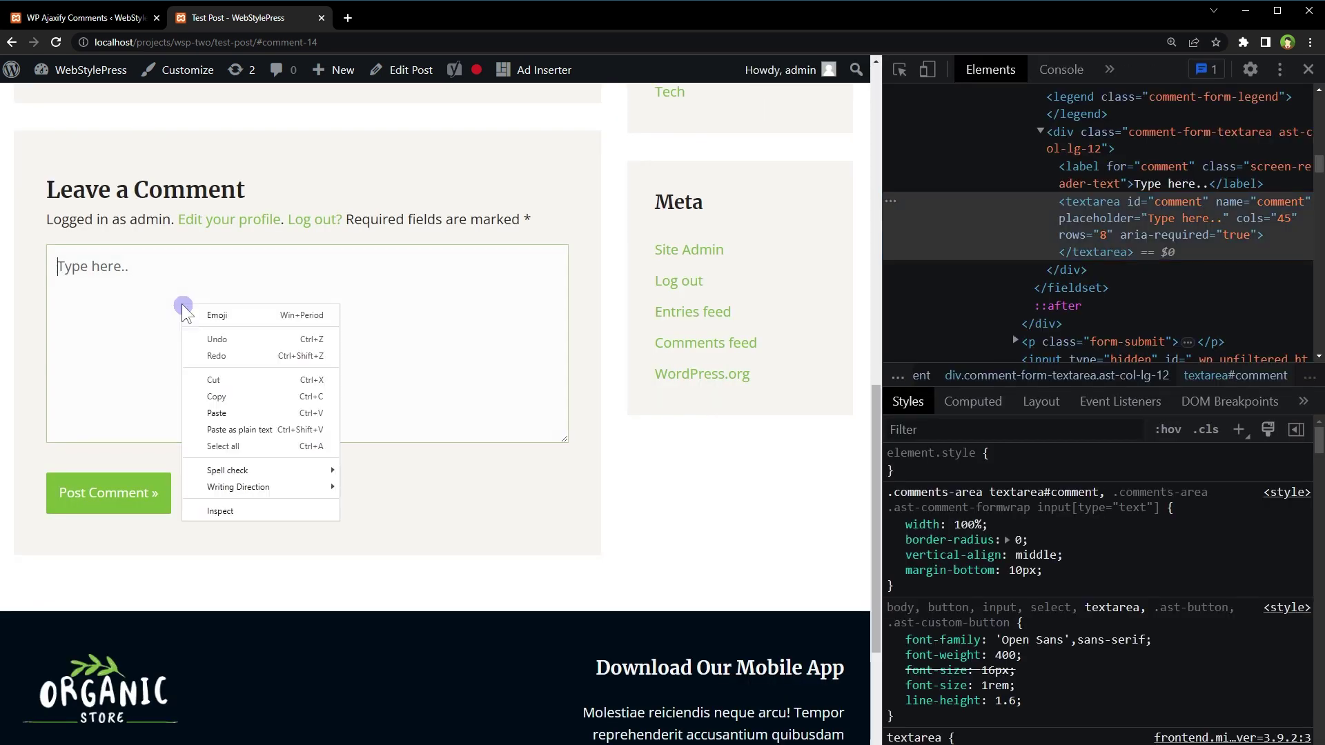
left_click(244, 510)
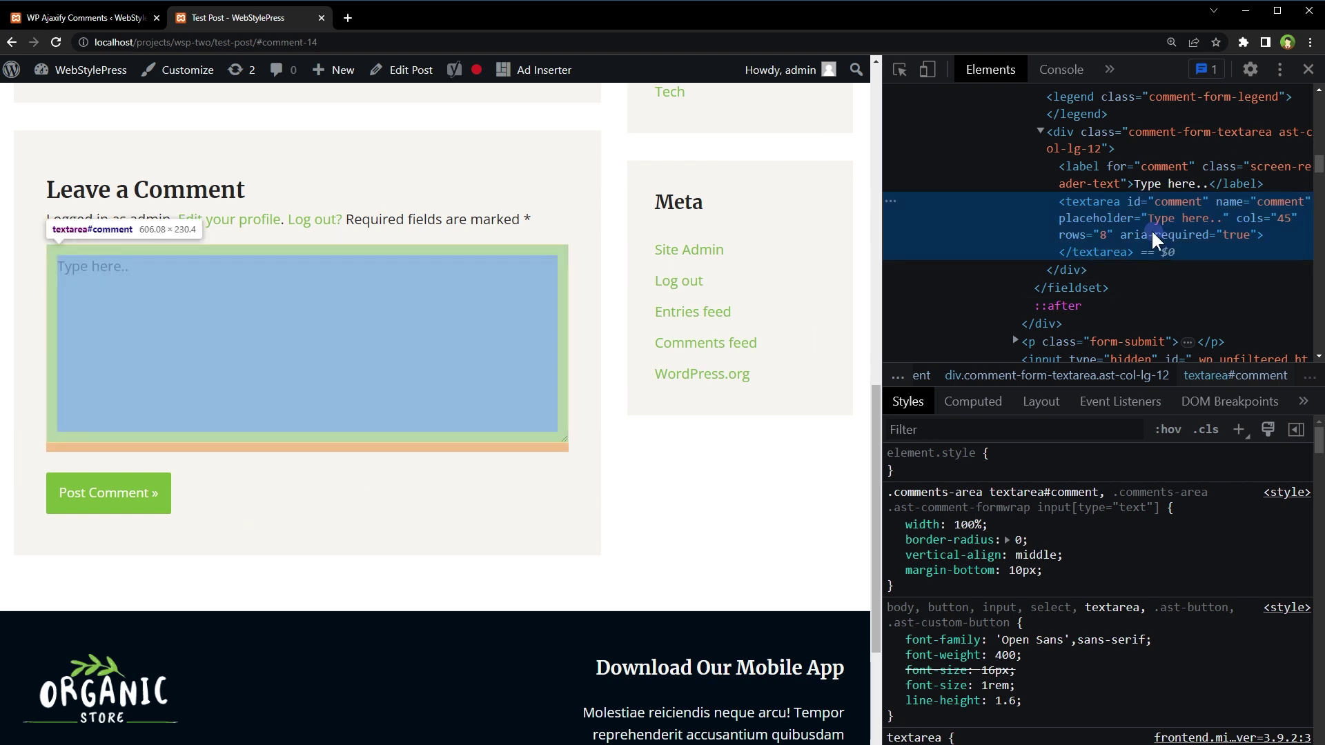
Select the ast-commentform form node and open its comment-form class value
left_click_drag(885, 262, 757, 207)
scroll(621, 359, "up", 4)
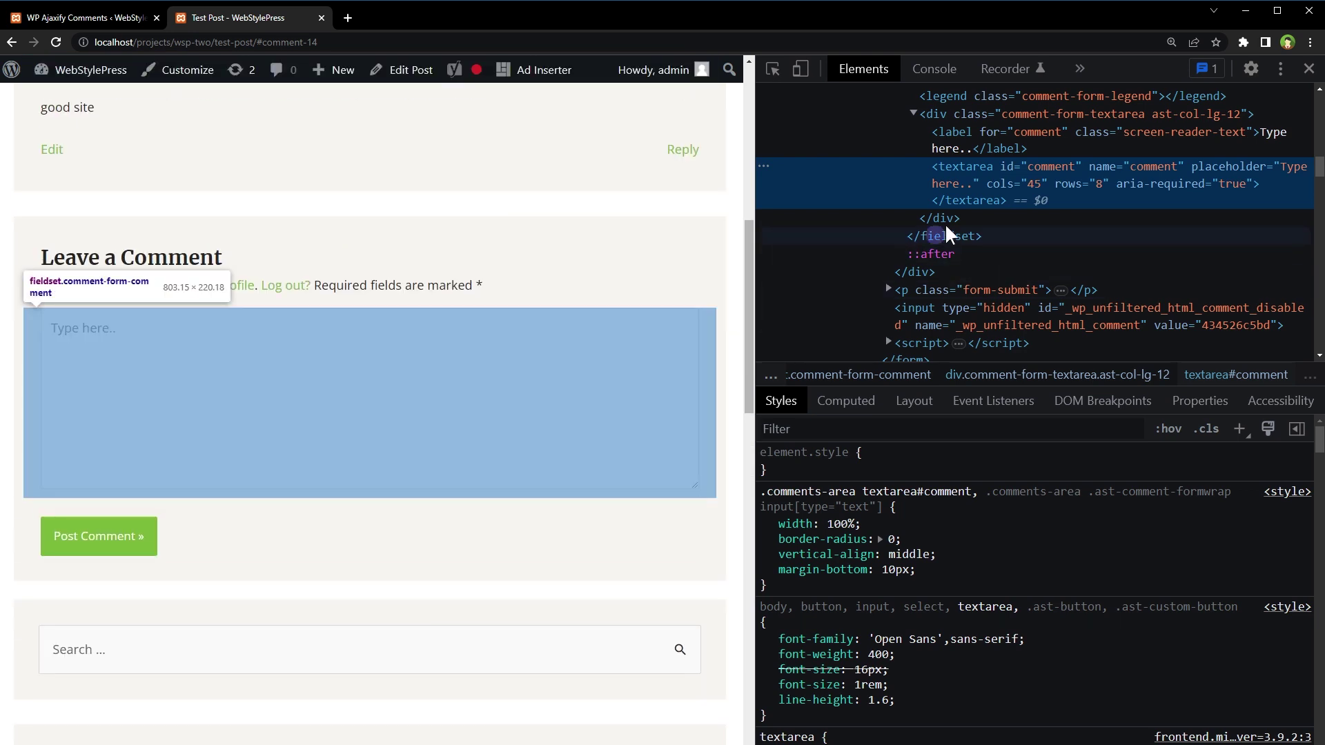
scroll(973, 228, "up", 1)
scroll(972, 234, "up", 3)
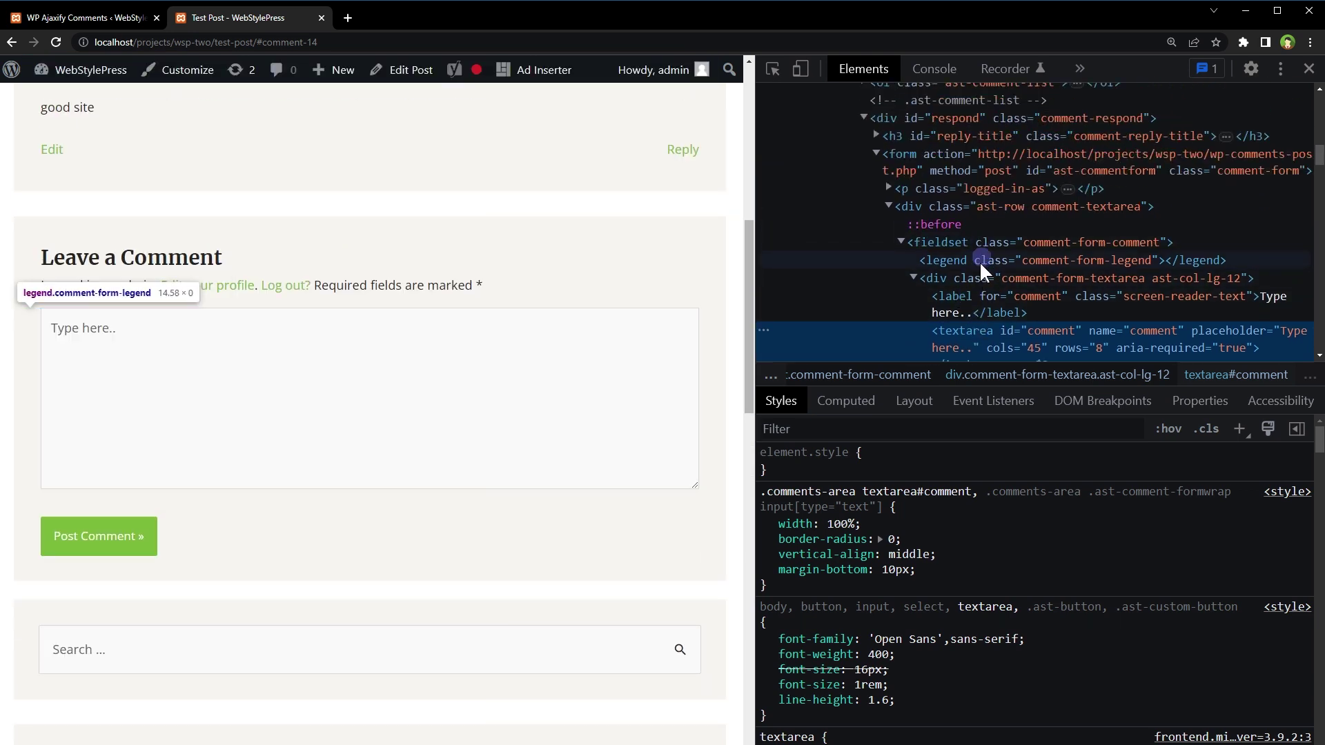
scroll(959, 272, "up", 1)
left_click(913, 266)
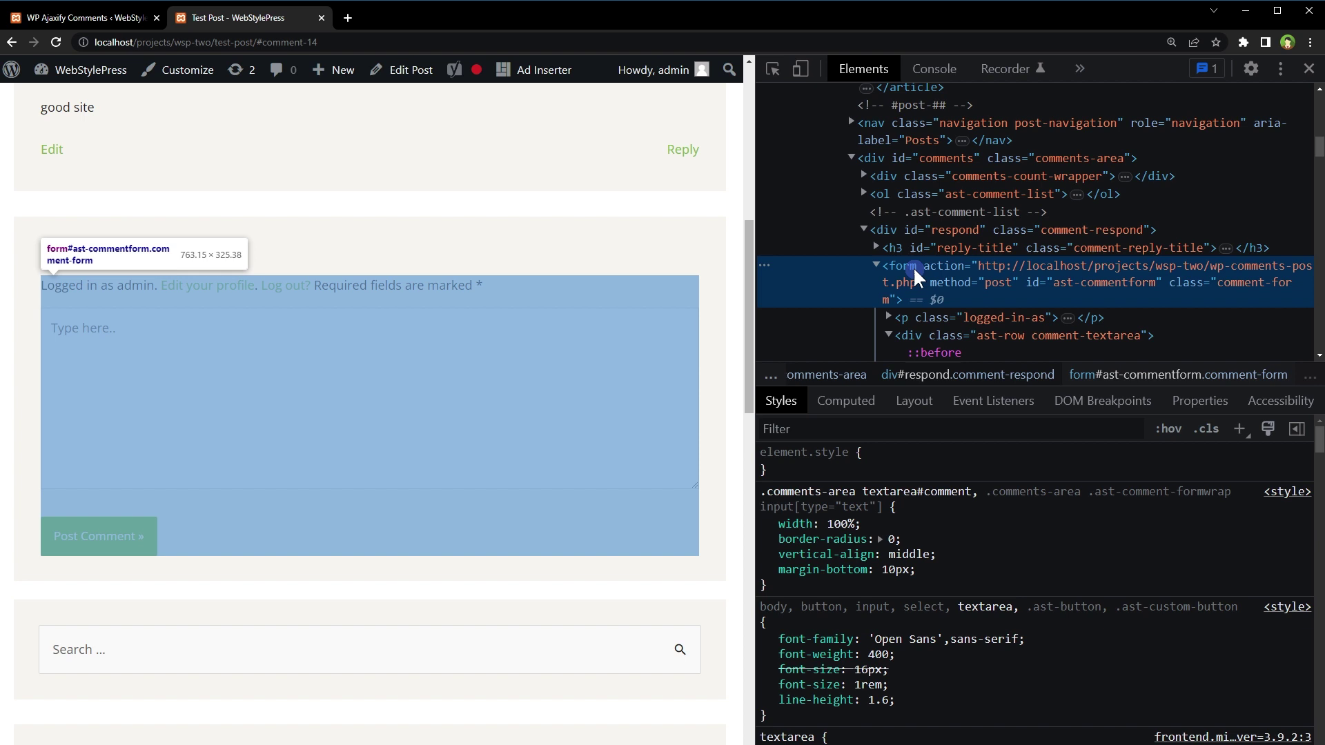
scroll(941, 270, "down", 1)
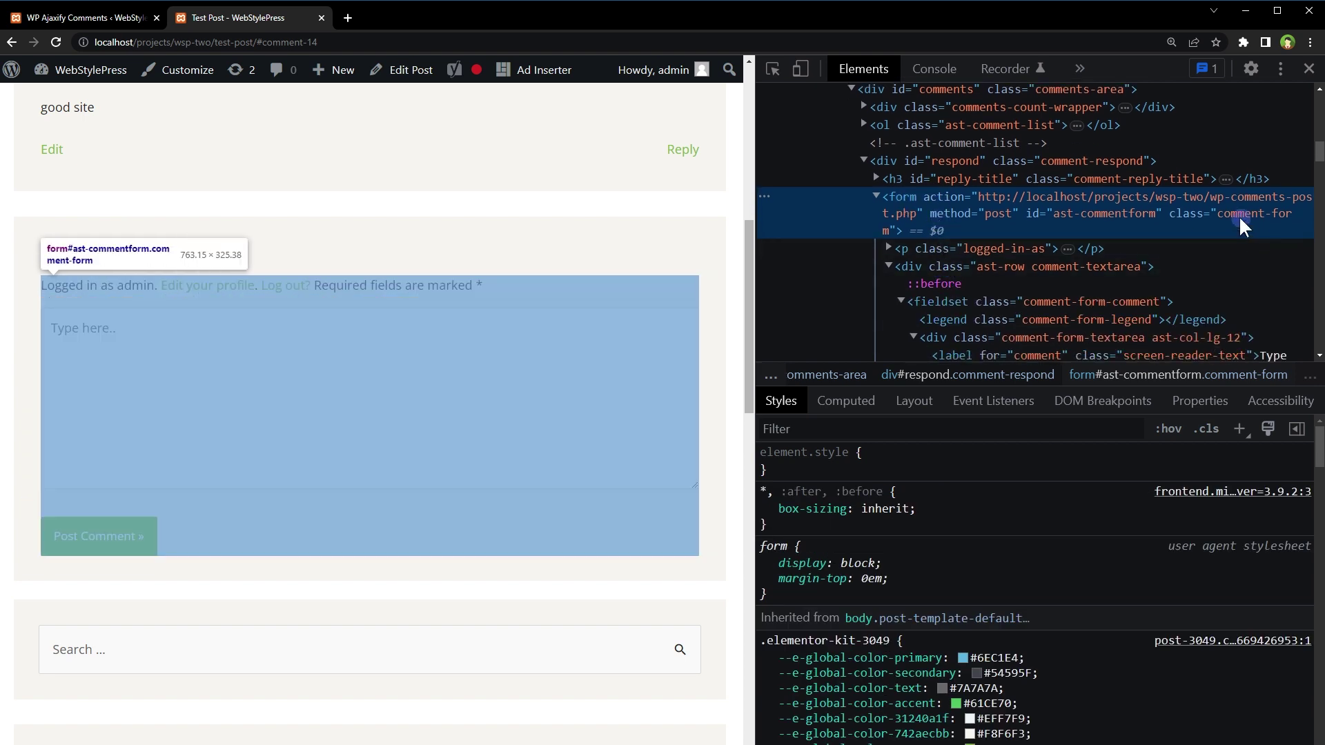
double_click(1241, 216)
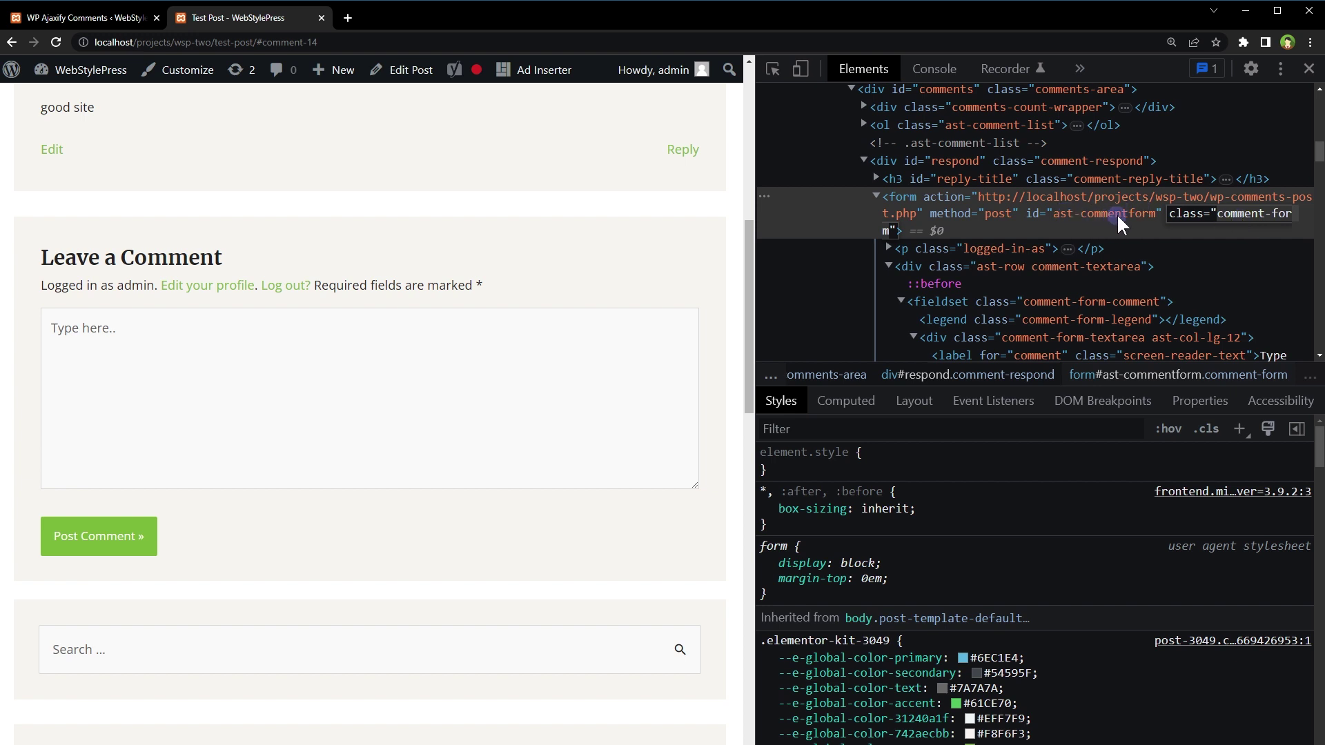
Review the Comment form selector field and its default #commentform value
left_click(89, 17)
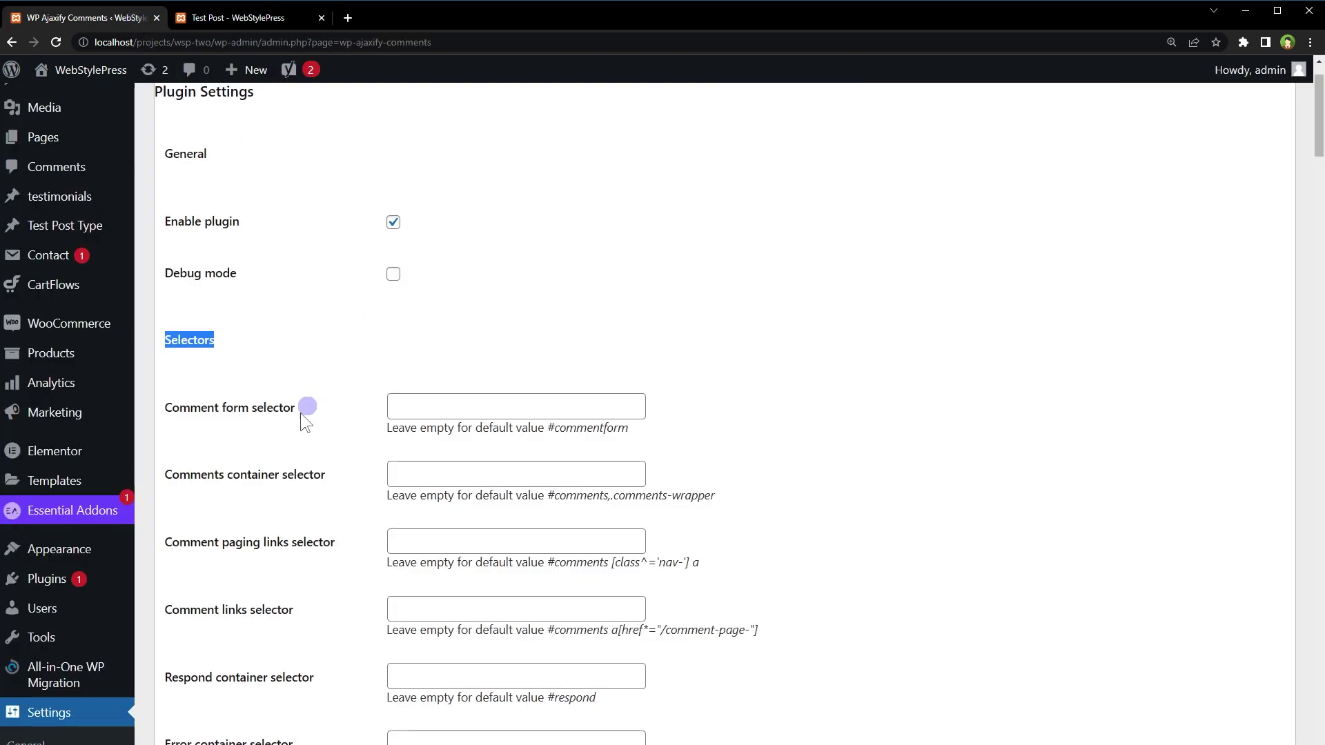
left_click_drag(301, 414, 190, 416)
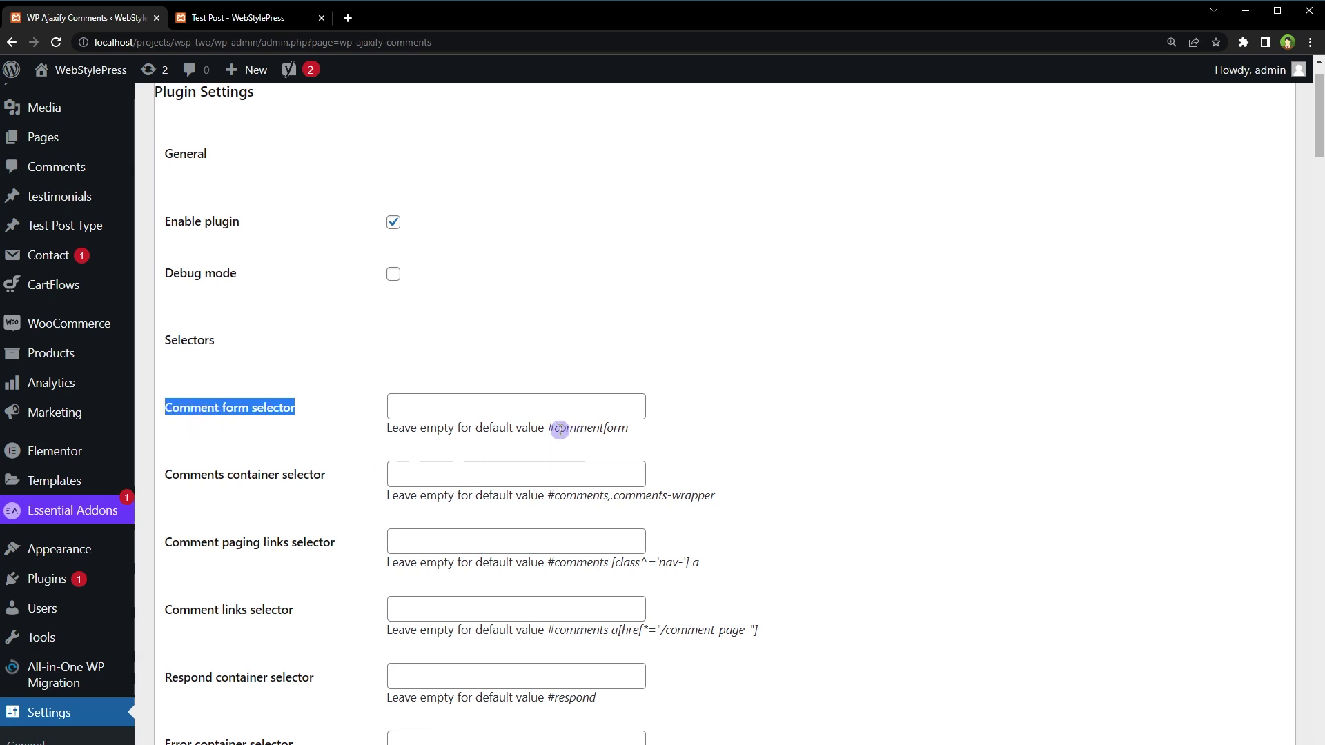
mouse_move(554, 428)
left_mouse_down()
mouse_move(632, 429)
mouse_move(548, 428)
left_mouse_up()
left_click_drag(630, 428, 541, 429)
left_click(456, 410)
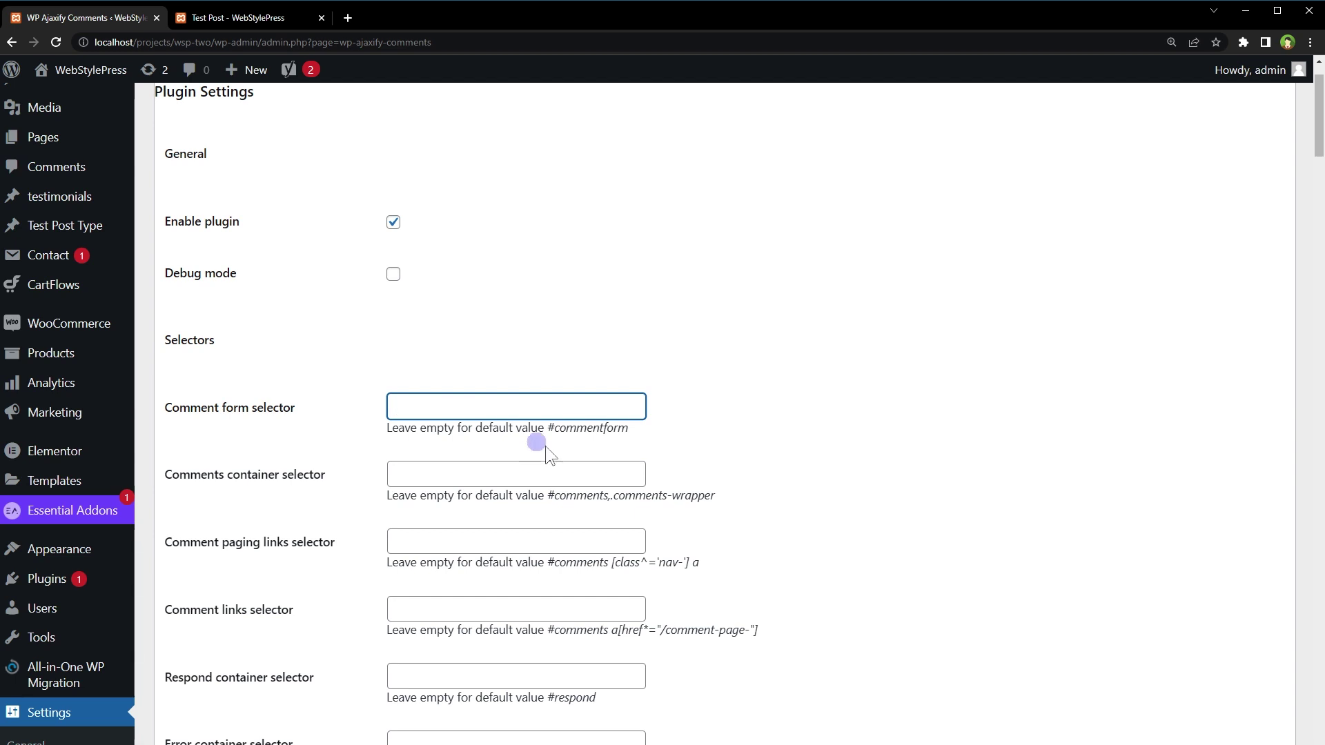
left_click(583, 428)
left_click_drag(629, 430, 551, 429)
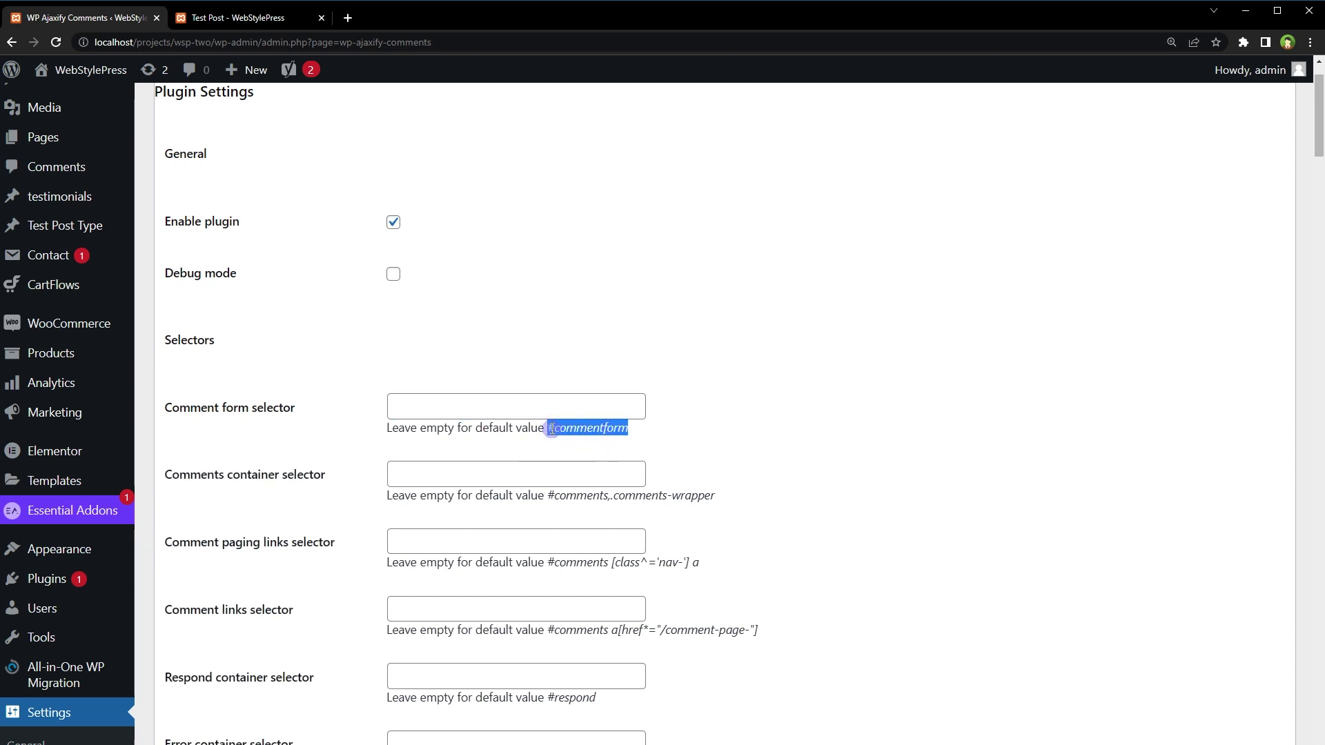
left_click(504, 405)
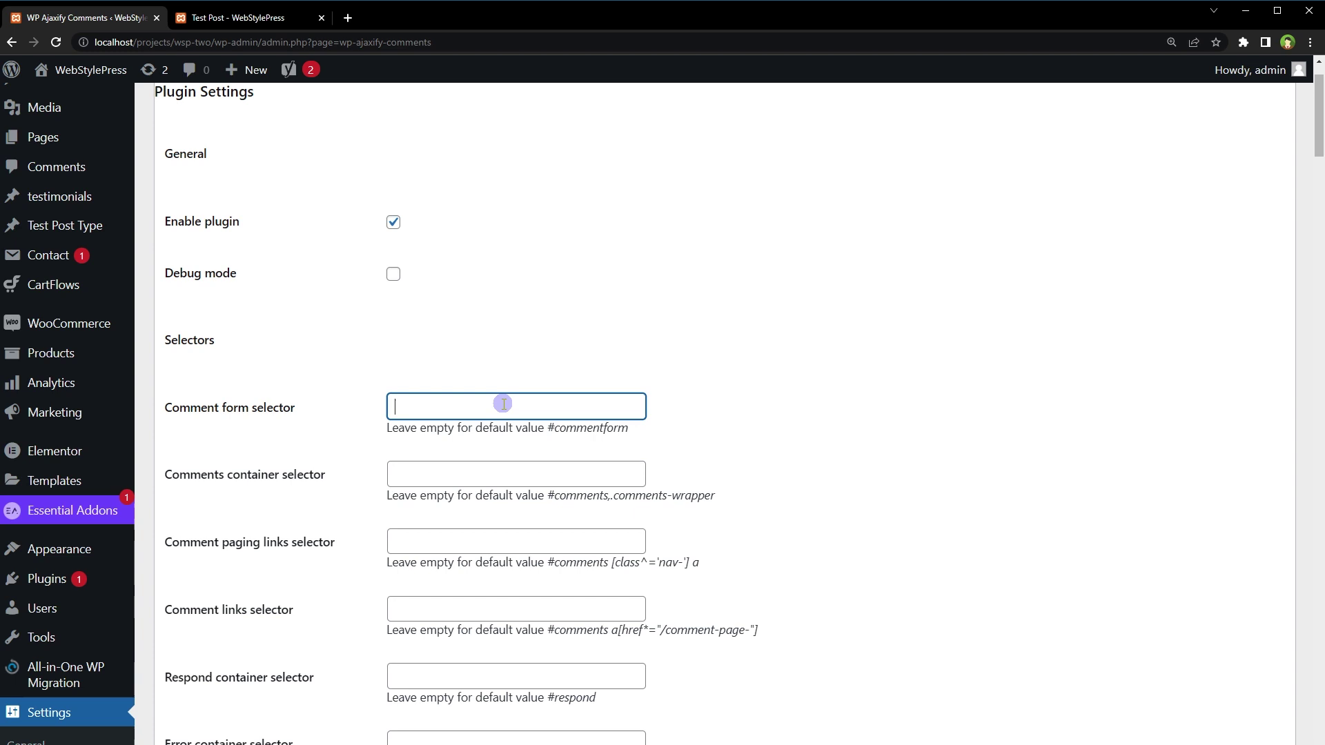
Copy the comment-form class from DevTools and paste .comment-form into Comment form selector
left_click(231, 17)
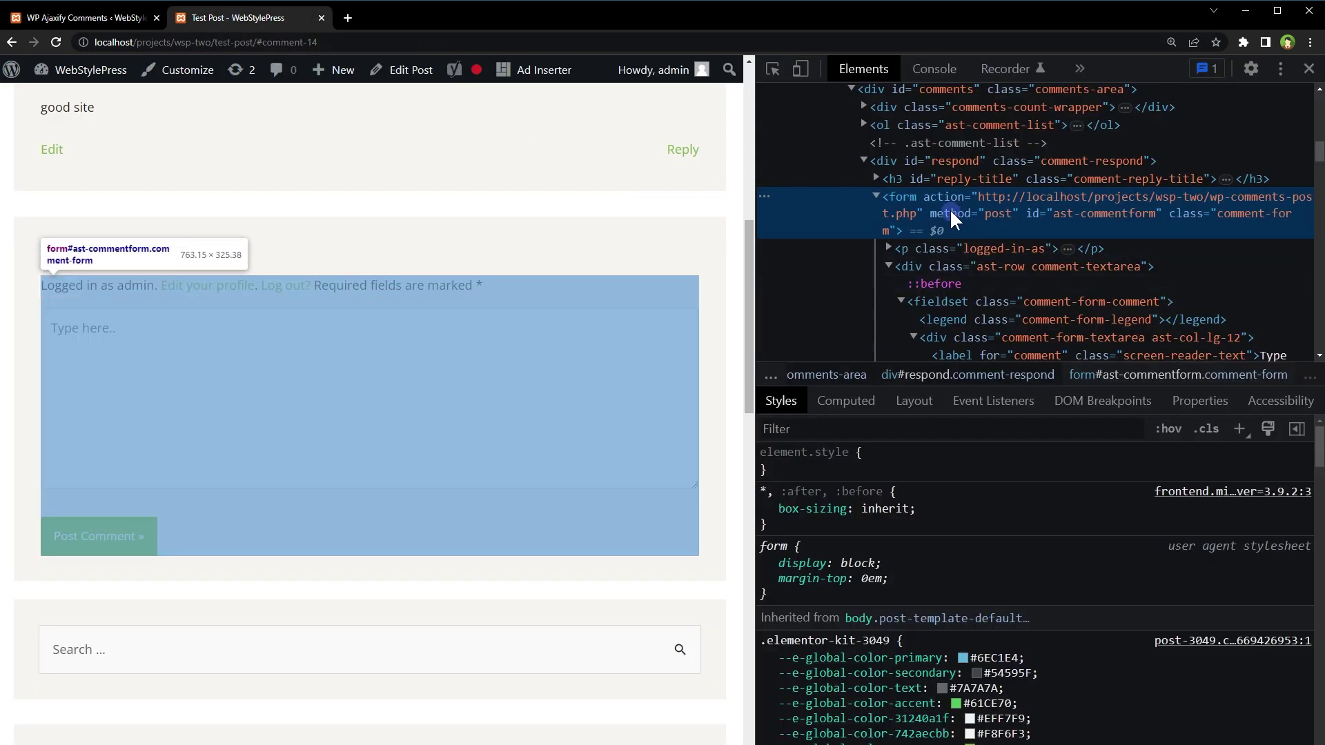
double_click(1244, 207)
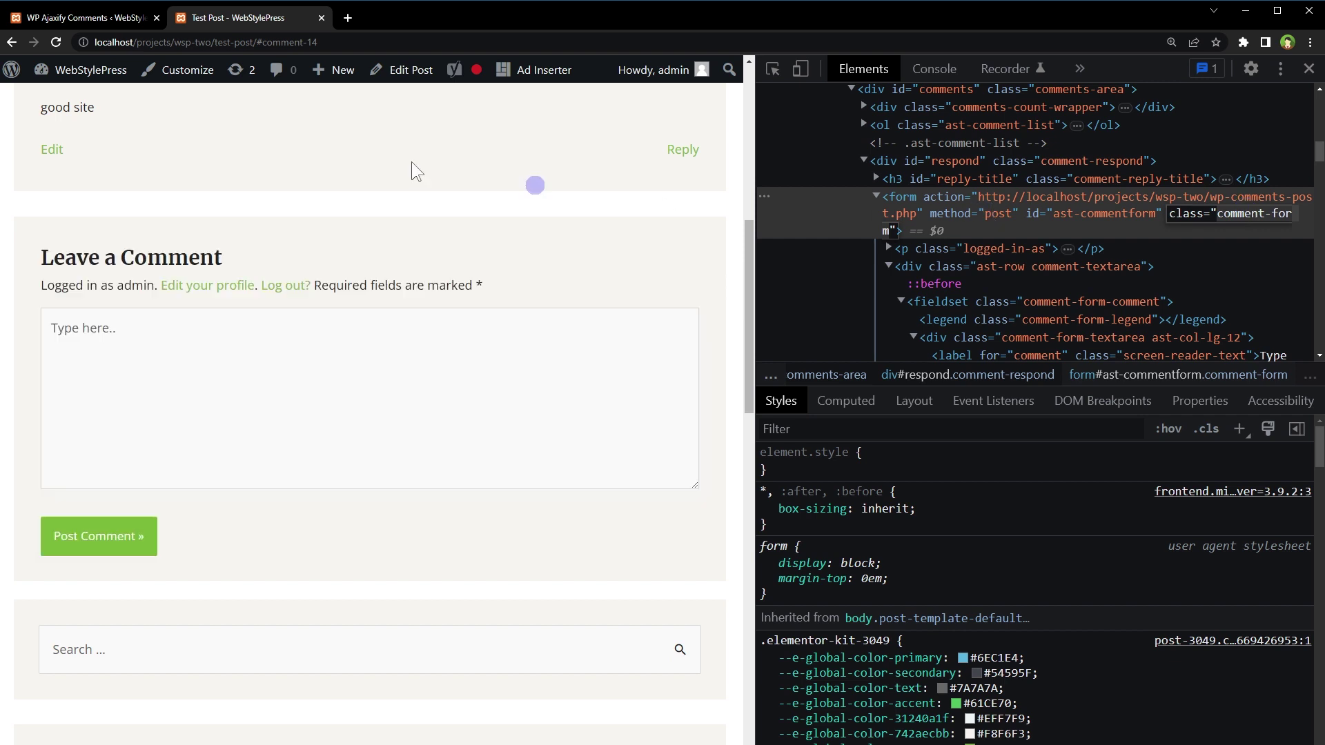
left_click(115, 18)
left_click(421, 406)
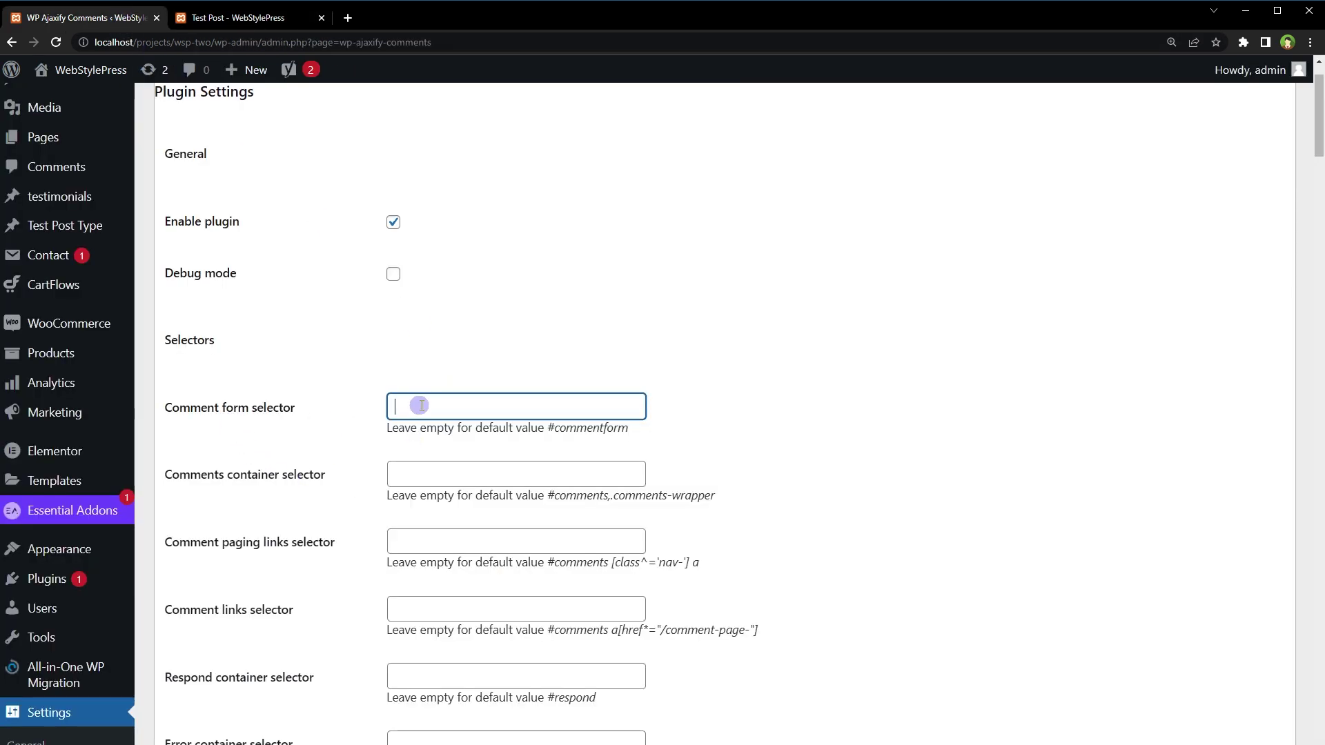
type(".comment-form")
key("ctrl+a")
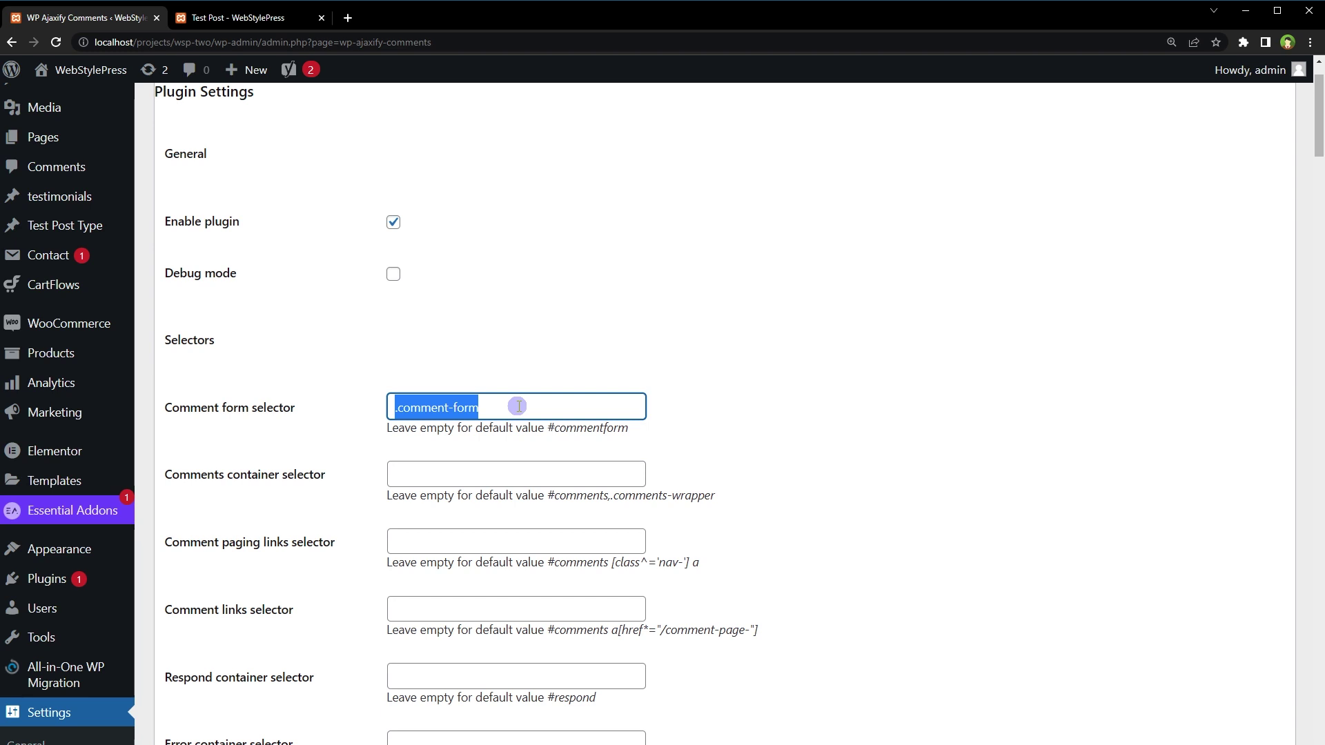
Copy the respond container's id from the DevTools markup
left_click_drag(327, 475, 237, 485)
left_click_drag(316, 679, 176, 684)
left_click_drag(329, 477, 228, 481)
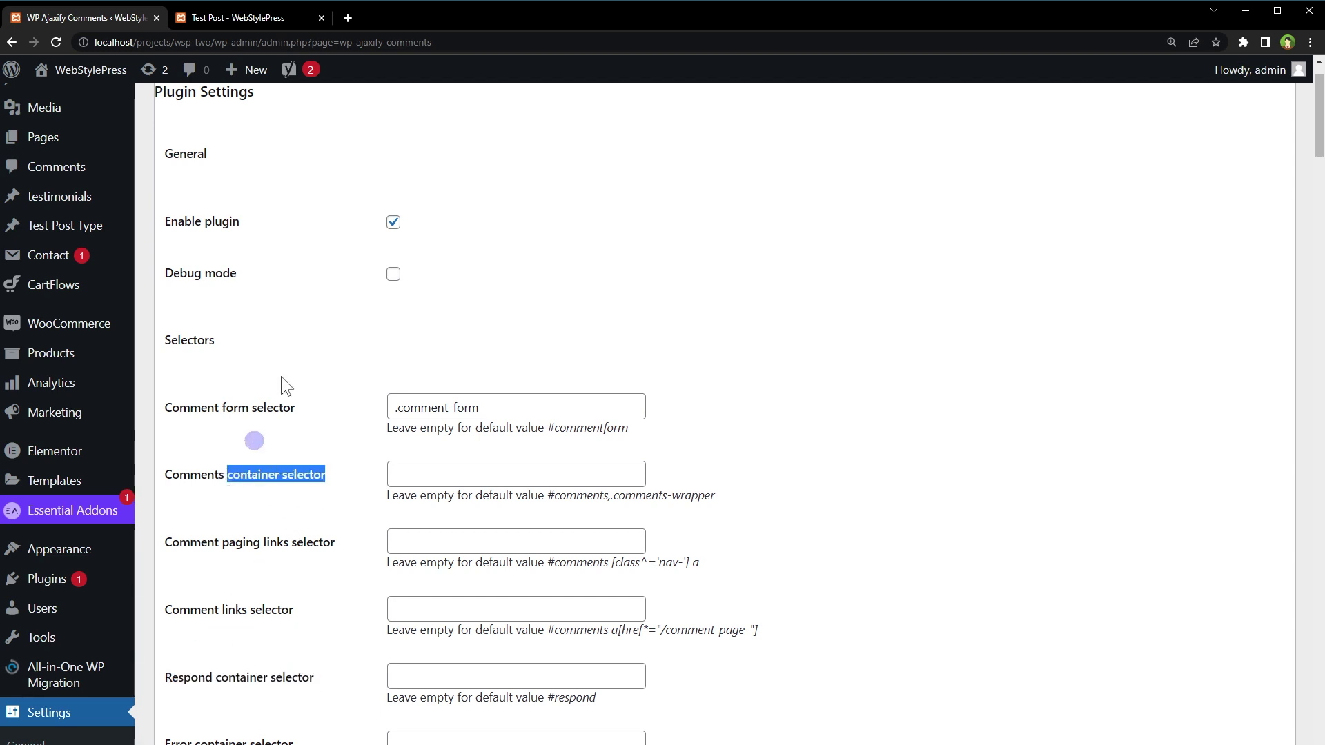
left_click(274, 22)
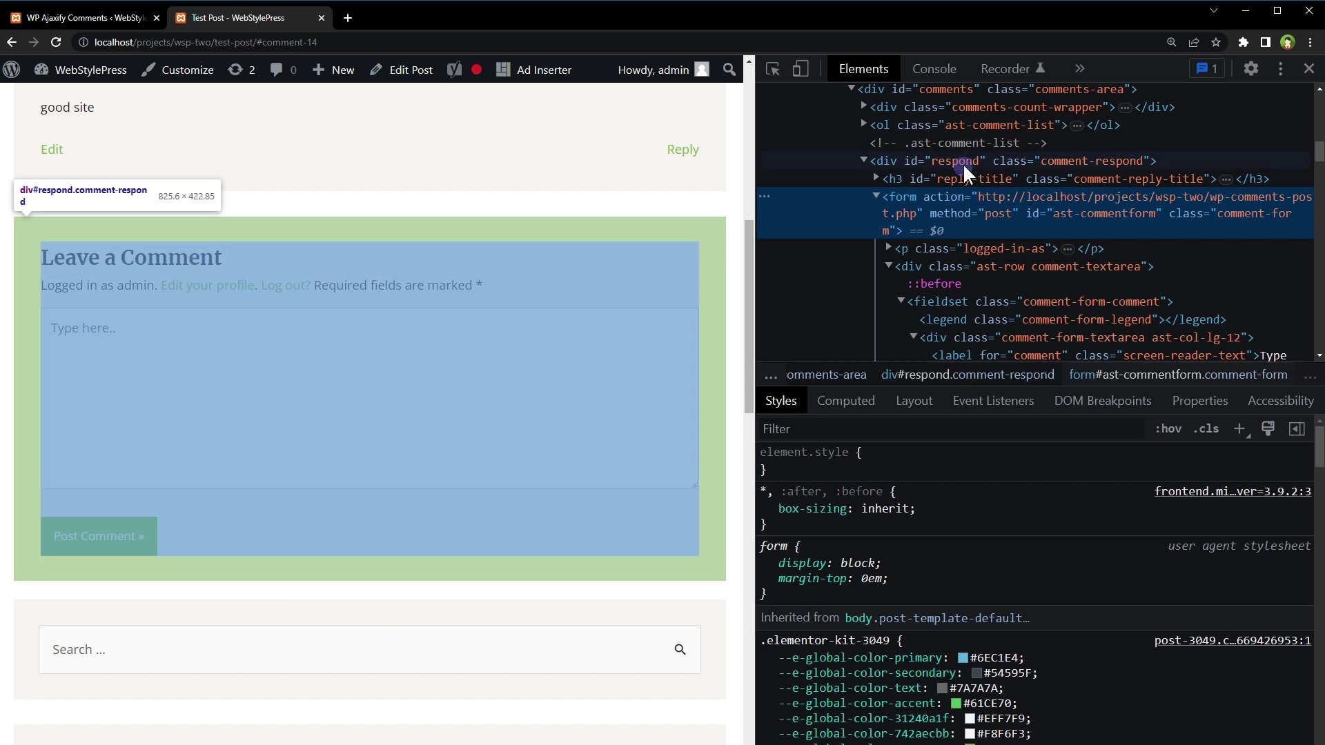
left_click(963, 163)
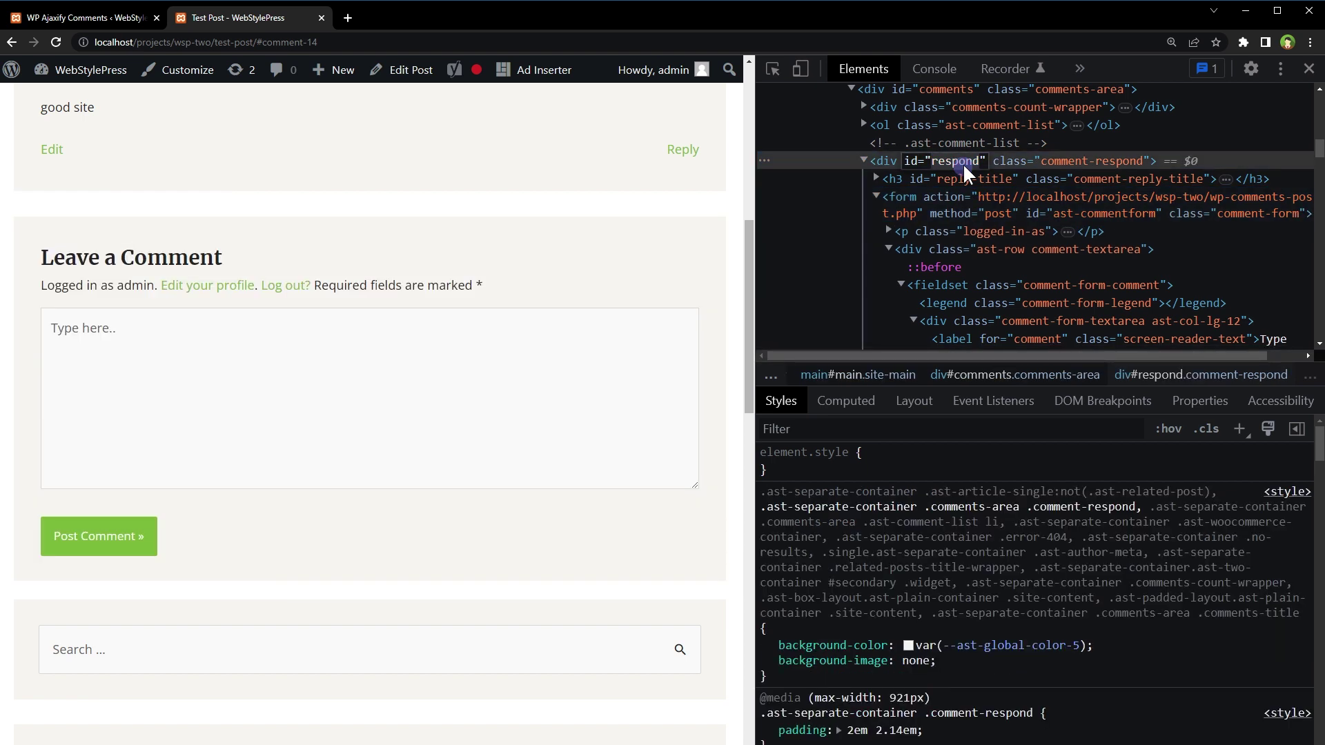
key("Escape")
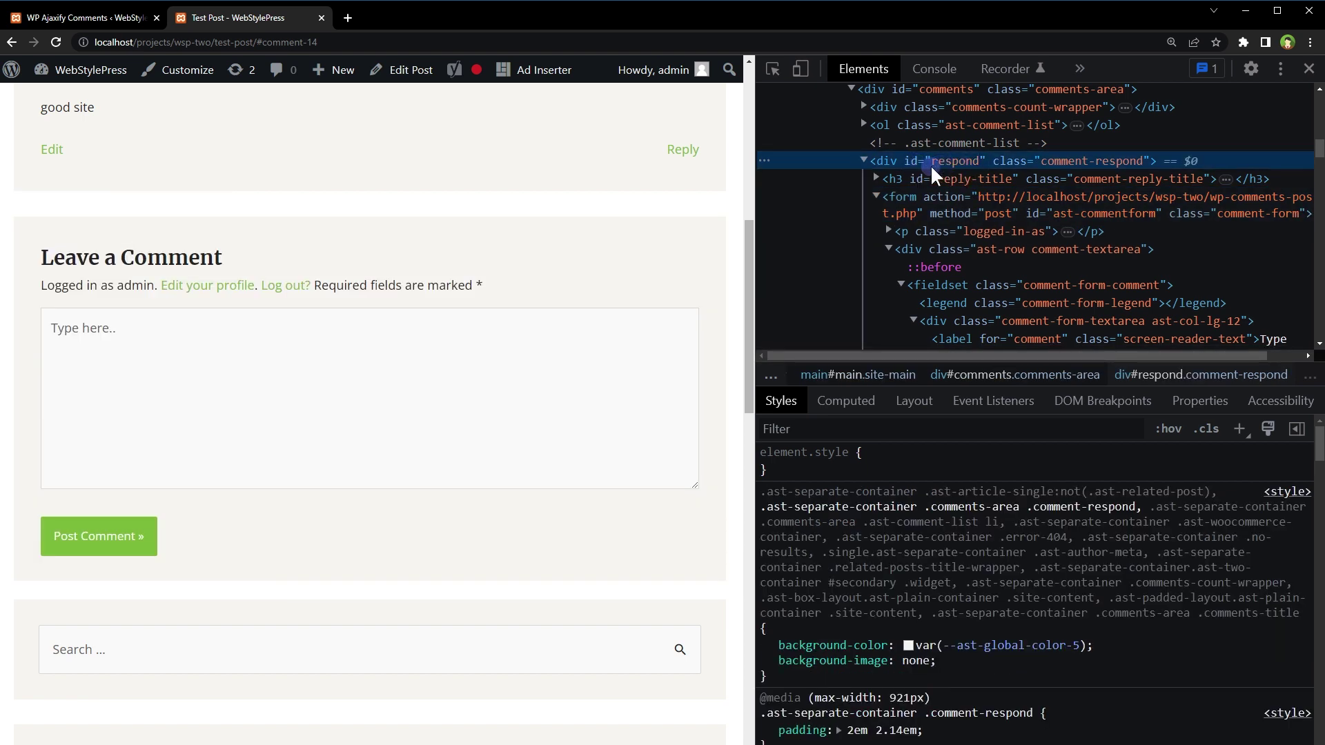
left_click(86, 18)
Set both the Comments container and Respond container selectors to #respond
left_click(427, 474)
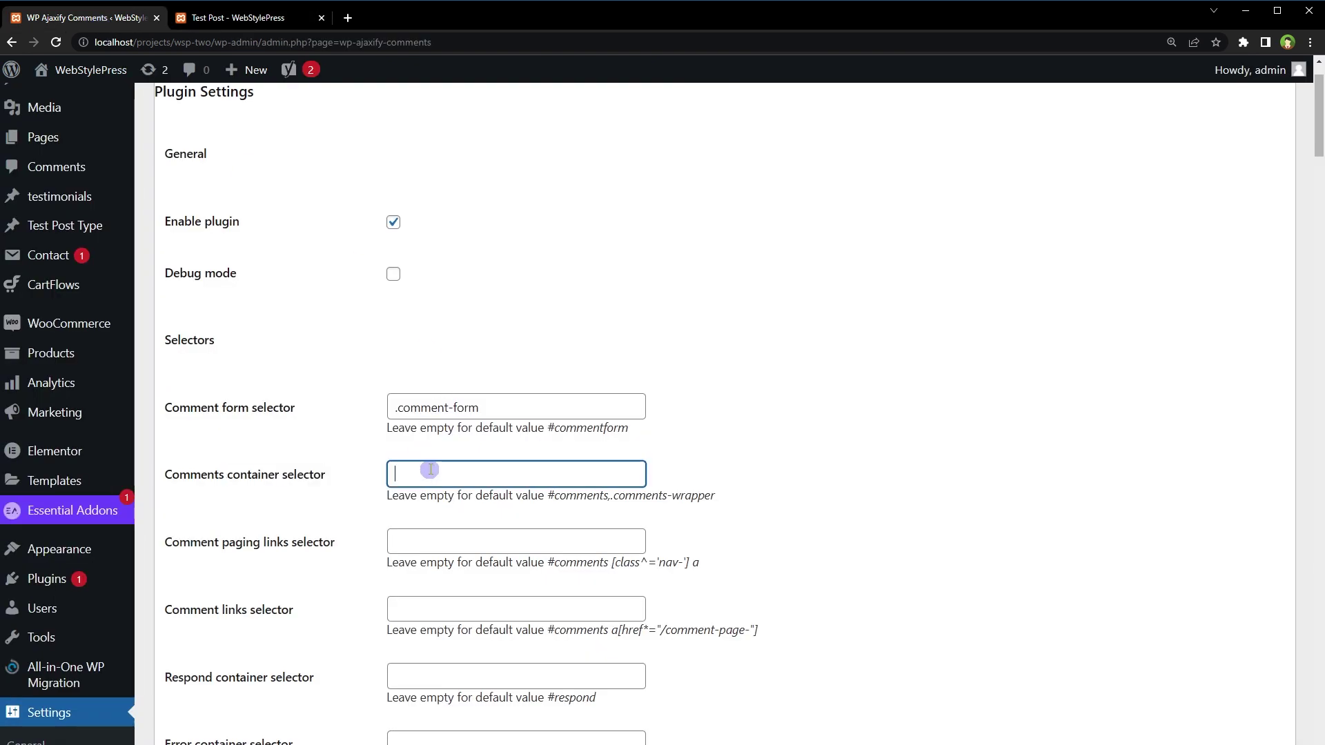
type("#")
type("respond")
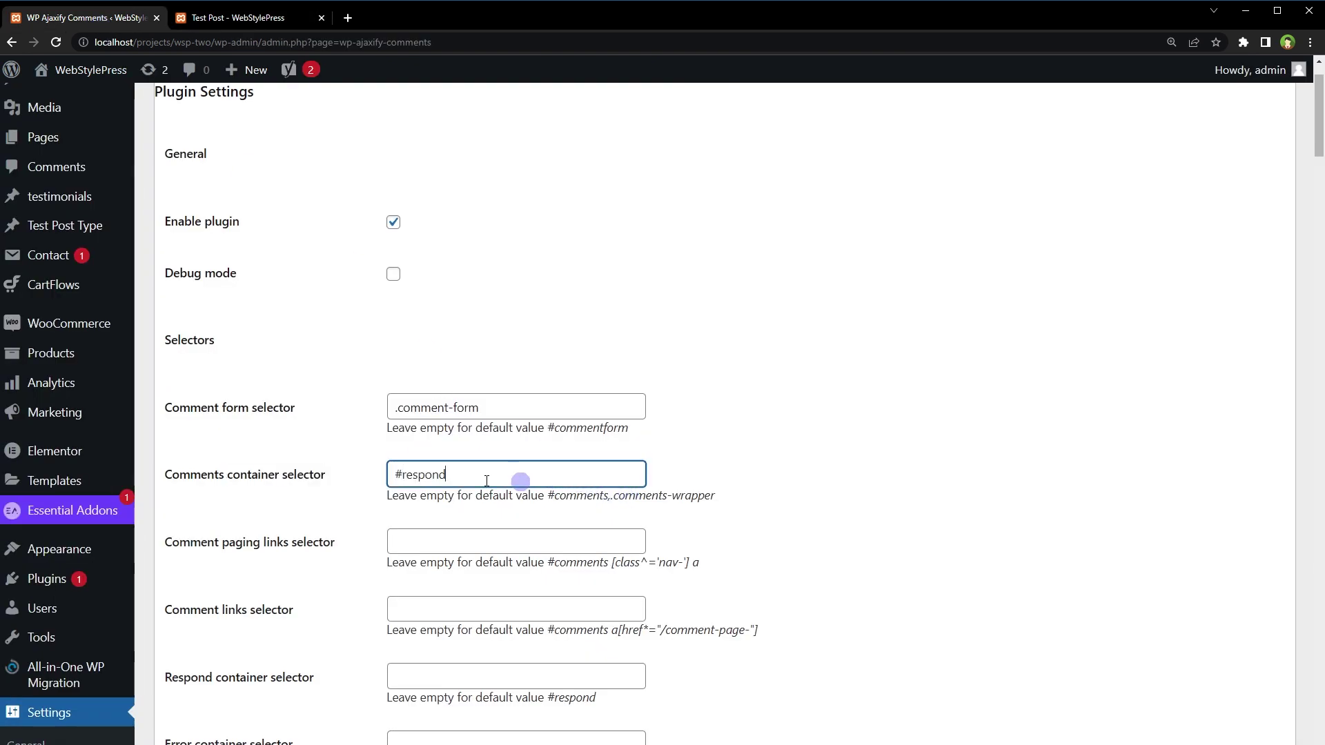
left_click_drag(486, 481, 348, 472)
key("ctrl+c")
scroll(897, 482, "down", 2)
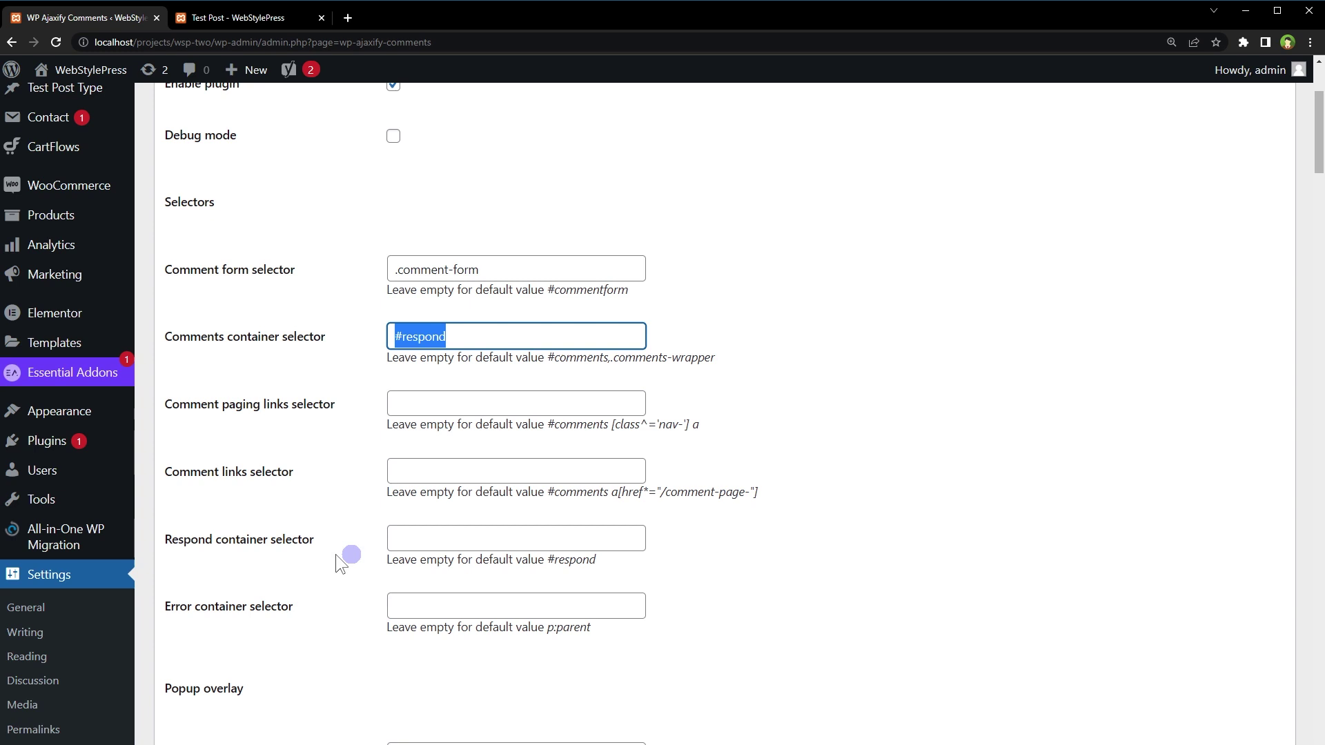
left_click(400, 539)
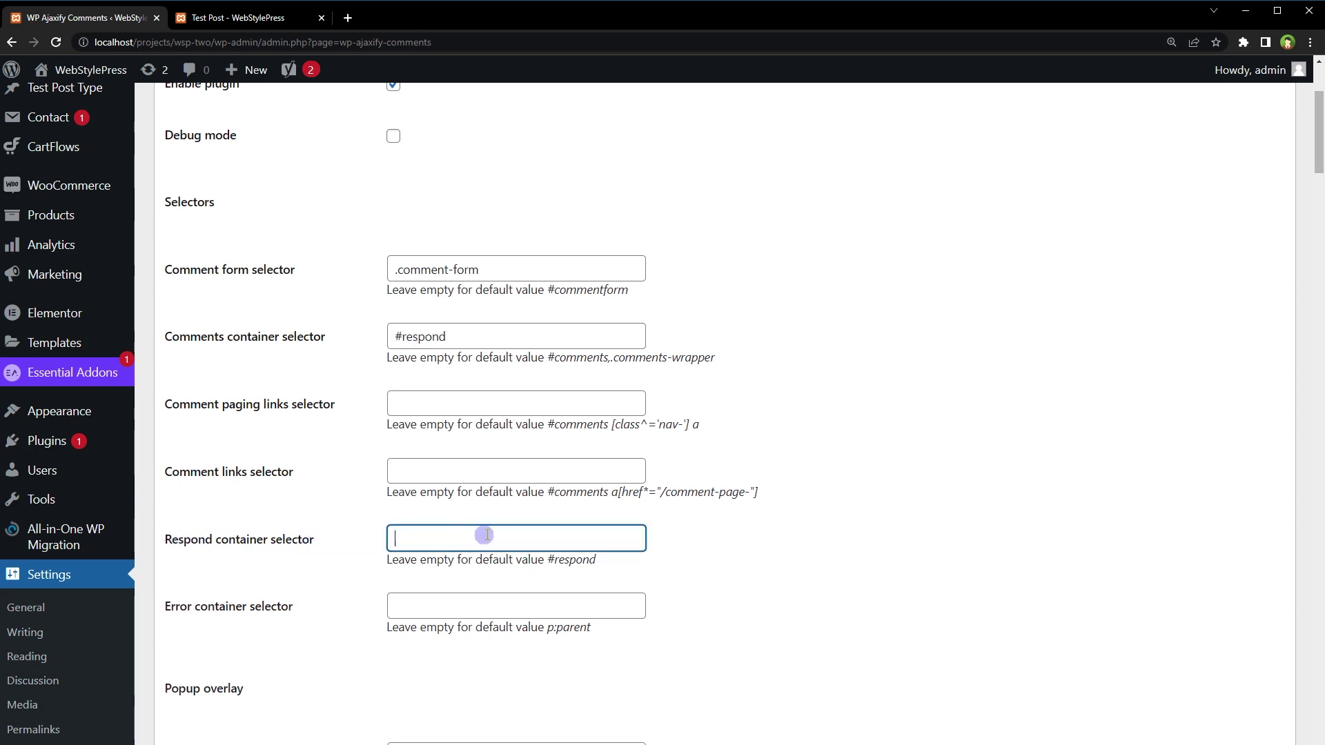
key("ctrl+v")
left_click_drag(474, 537, 340, 554)
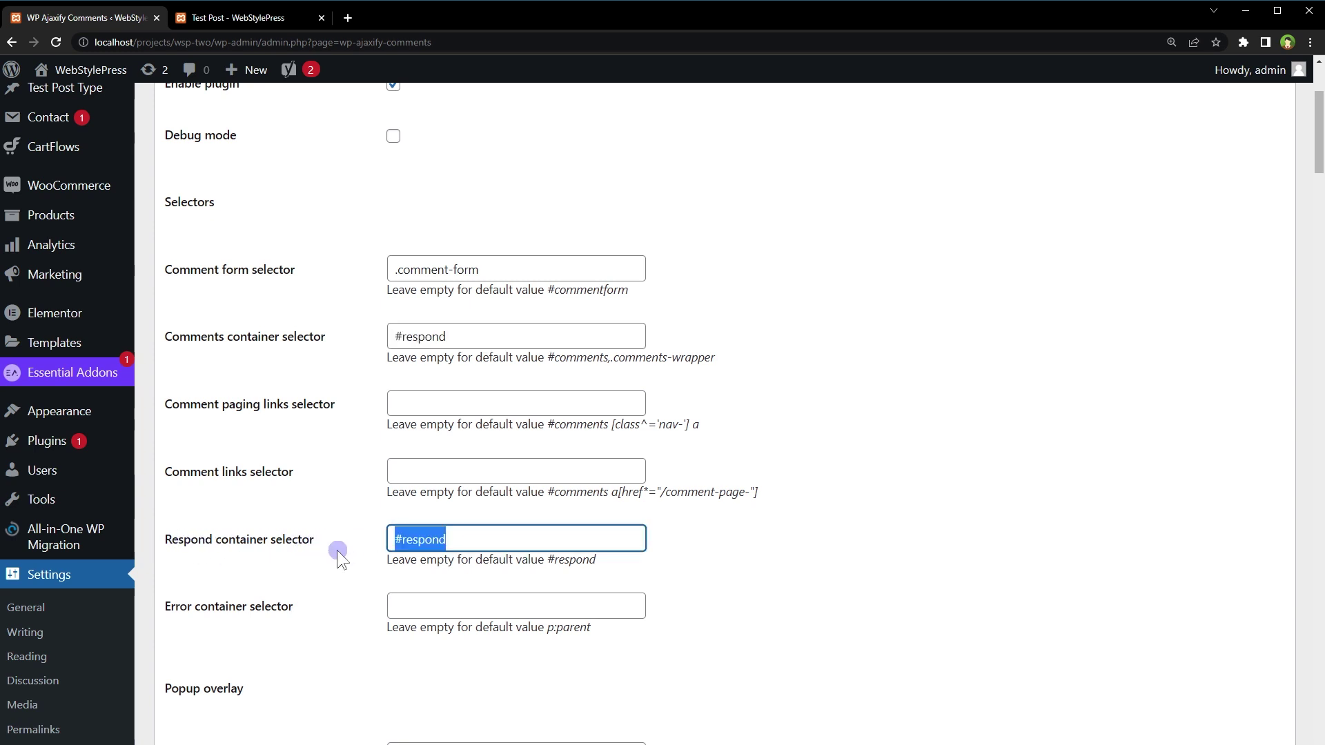
left_click_drag(474, 336, 343, 367)
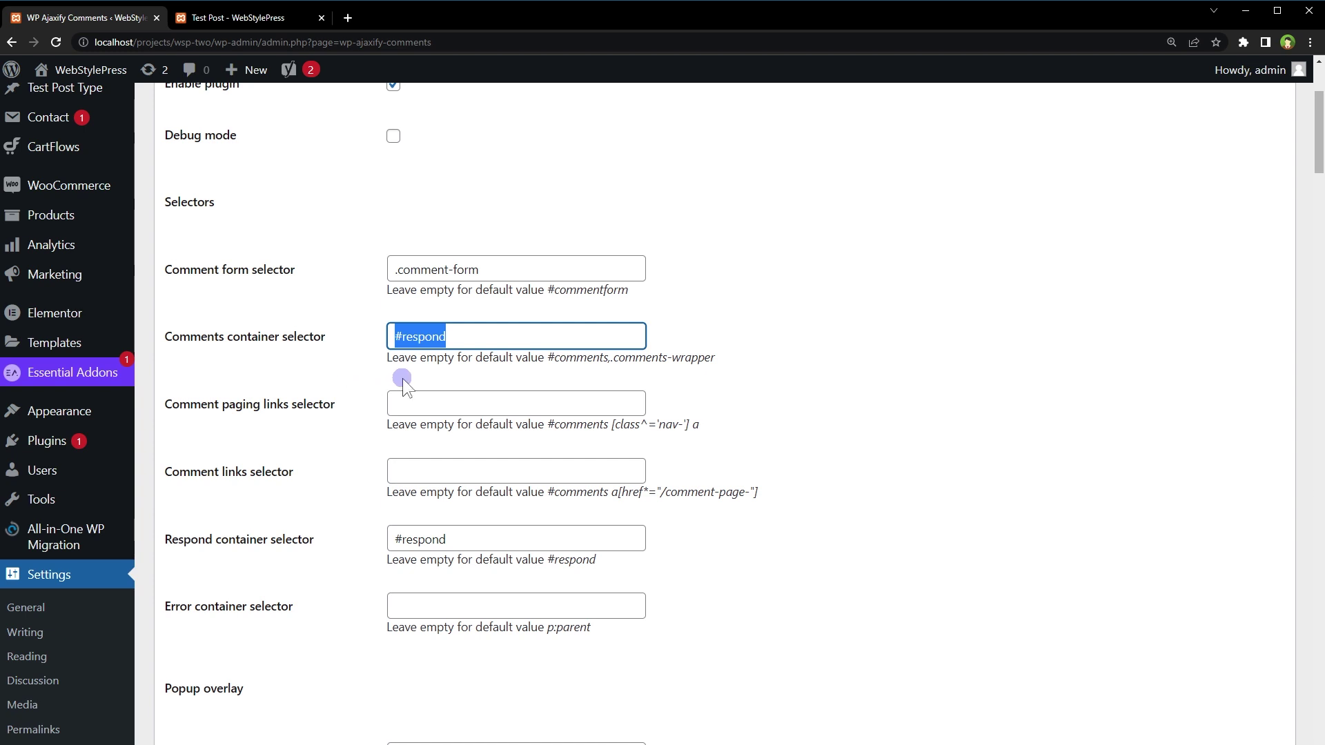
left_click(956, 440)
Look over the color options such as Loading text color and Success background color
scroll(966, 483, "down", 5)
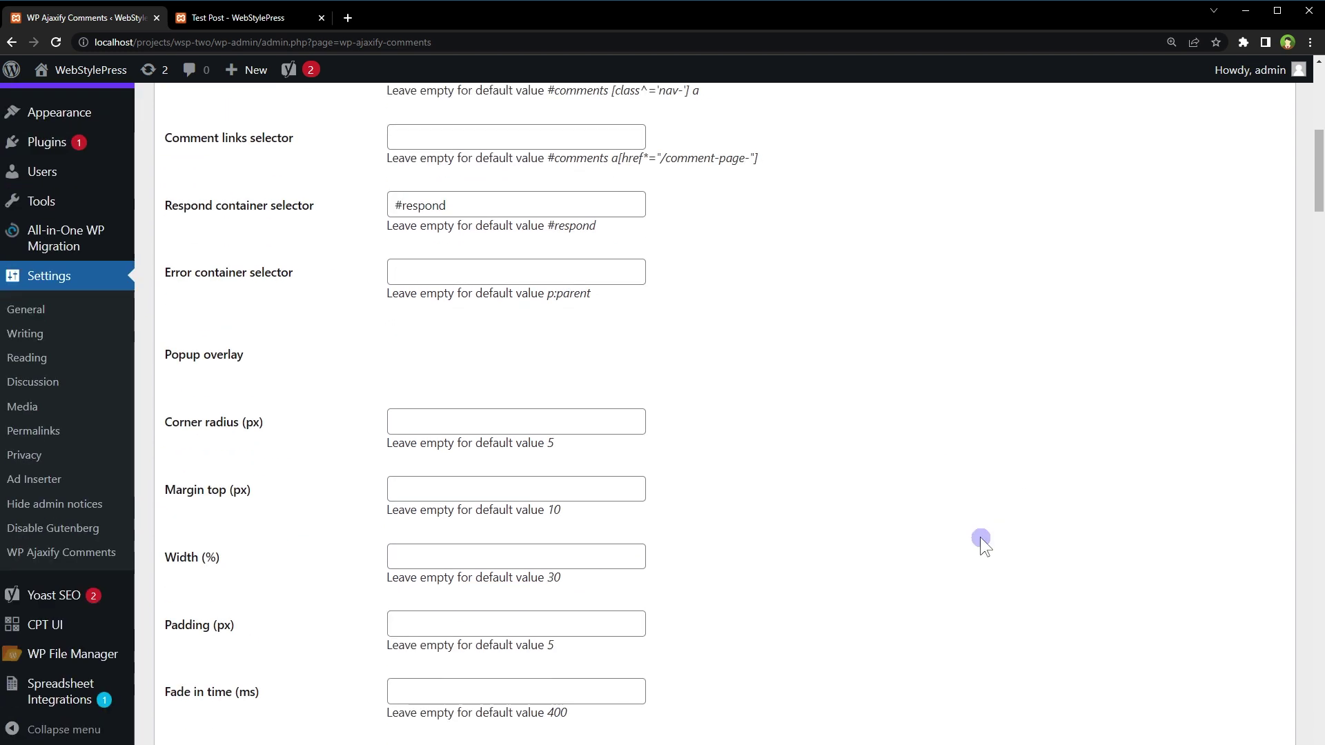
left_click(151, 355, "shift")
left_click(683, 409)
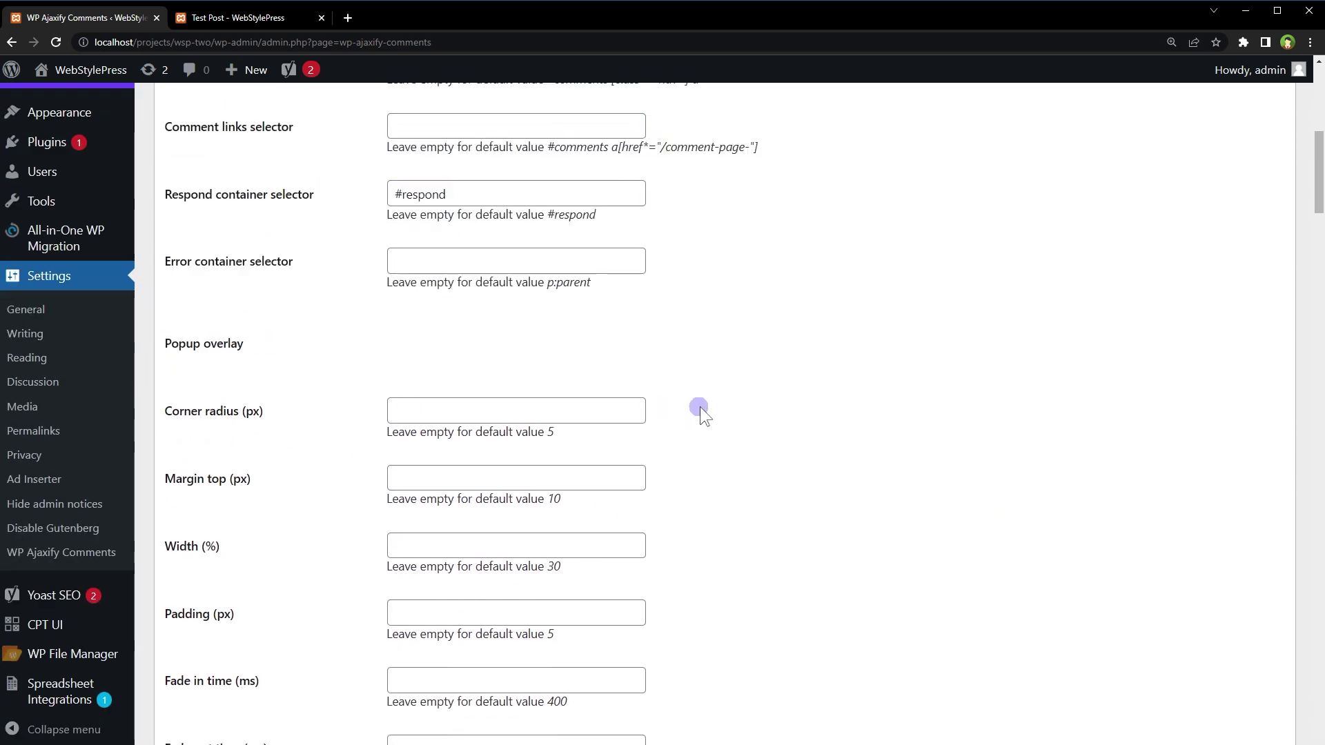
scroll(826, 420, "down", 4)
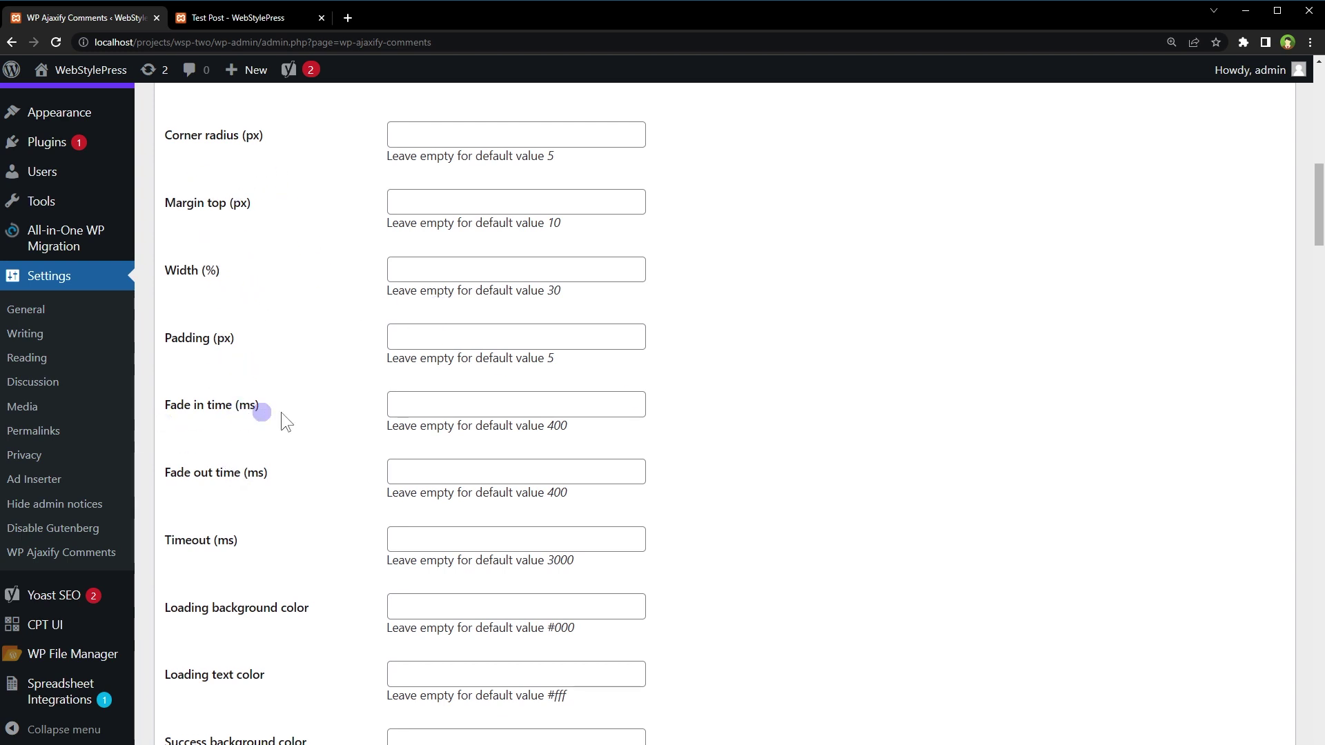
scroll(700, 504, "down", 4)
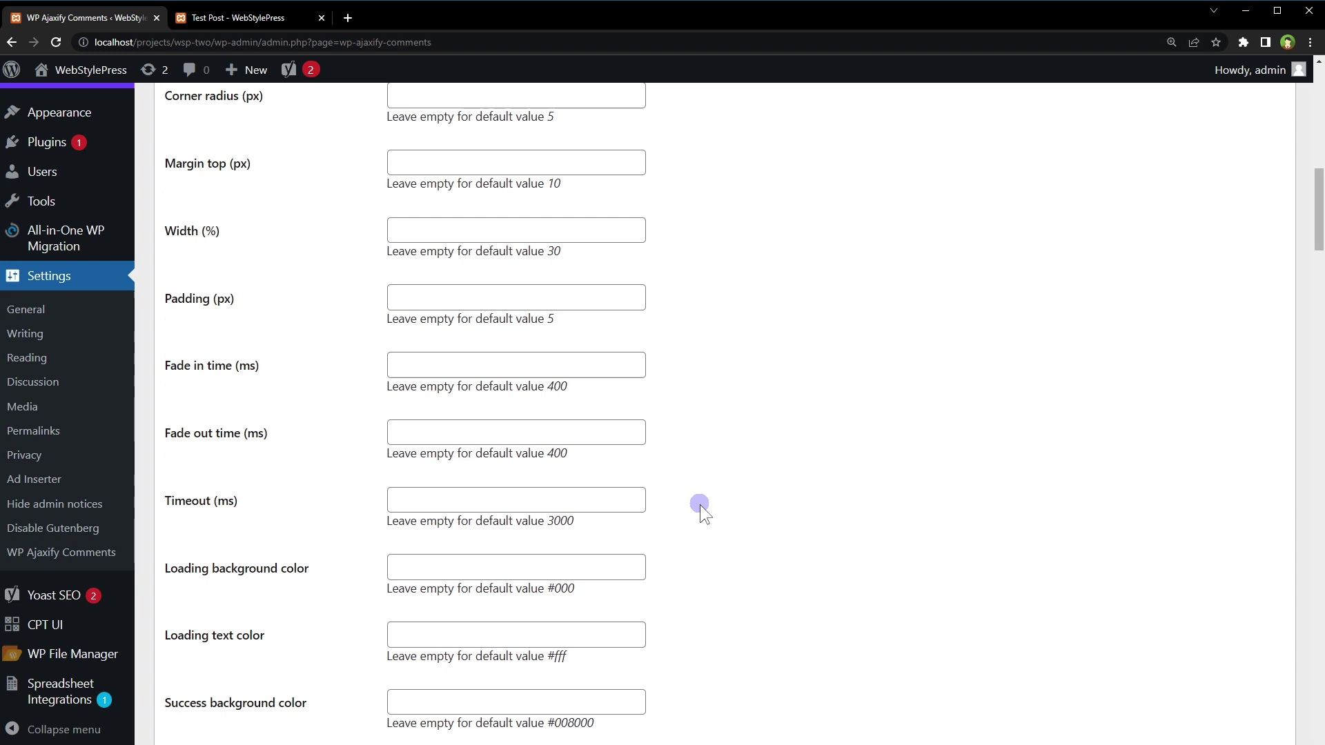
left_click_drag(290, 415, 184, 400)
left_click_drag(333, 474, 200, 479)
left_click_drag(329, 470, 197, 475)
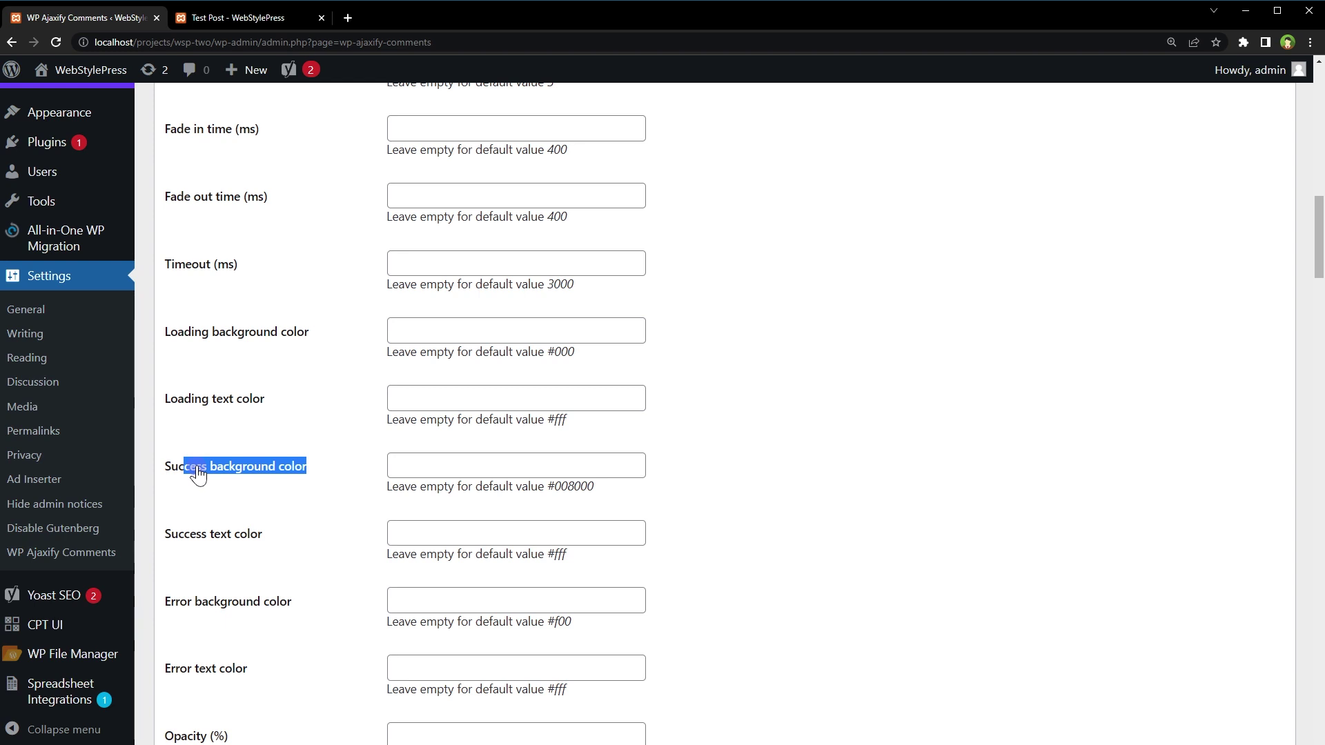
scroll(778, 534, "down", 10)
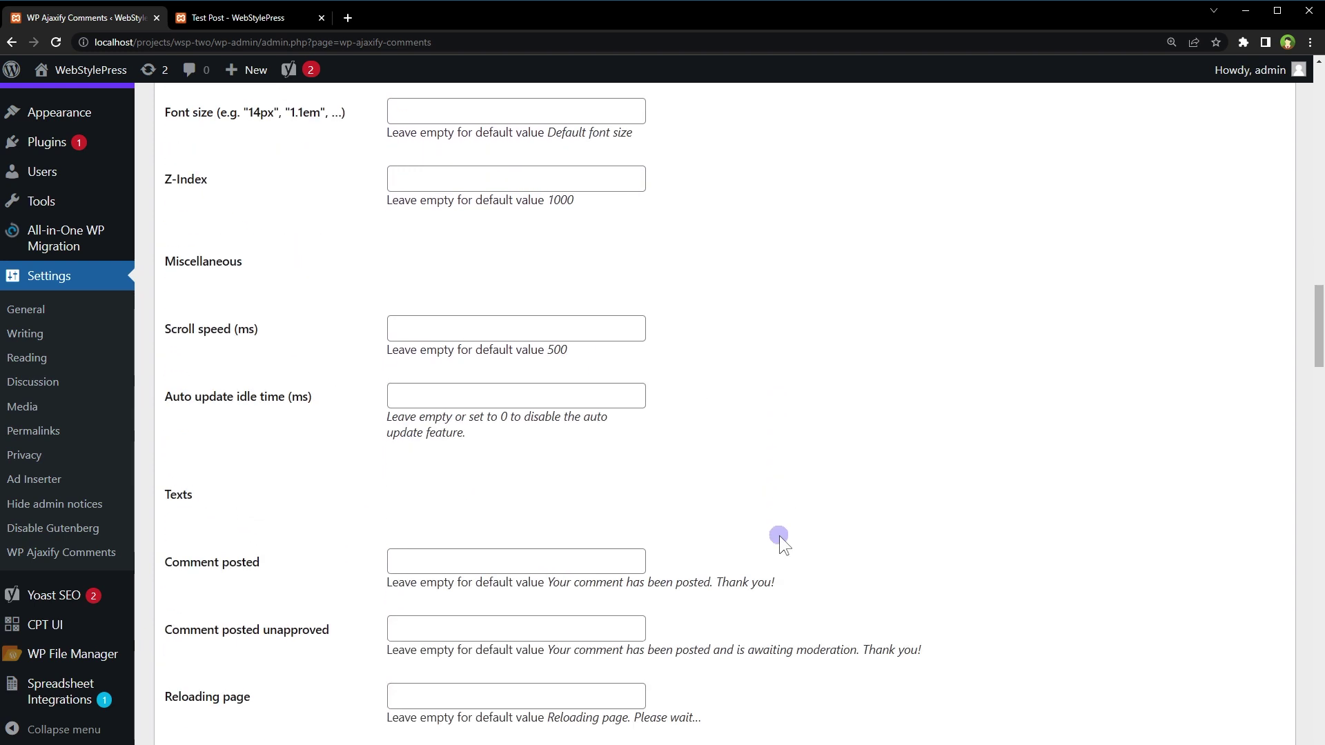
left_click_drag(779, 535, 400, 521)
scroll(552, 497, "down", 4)
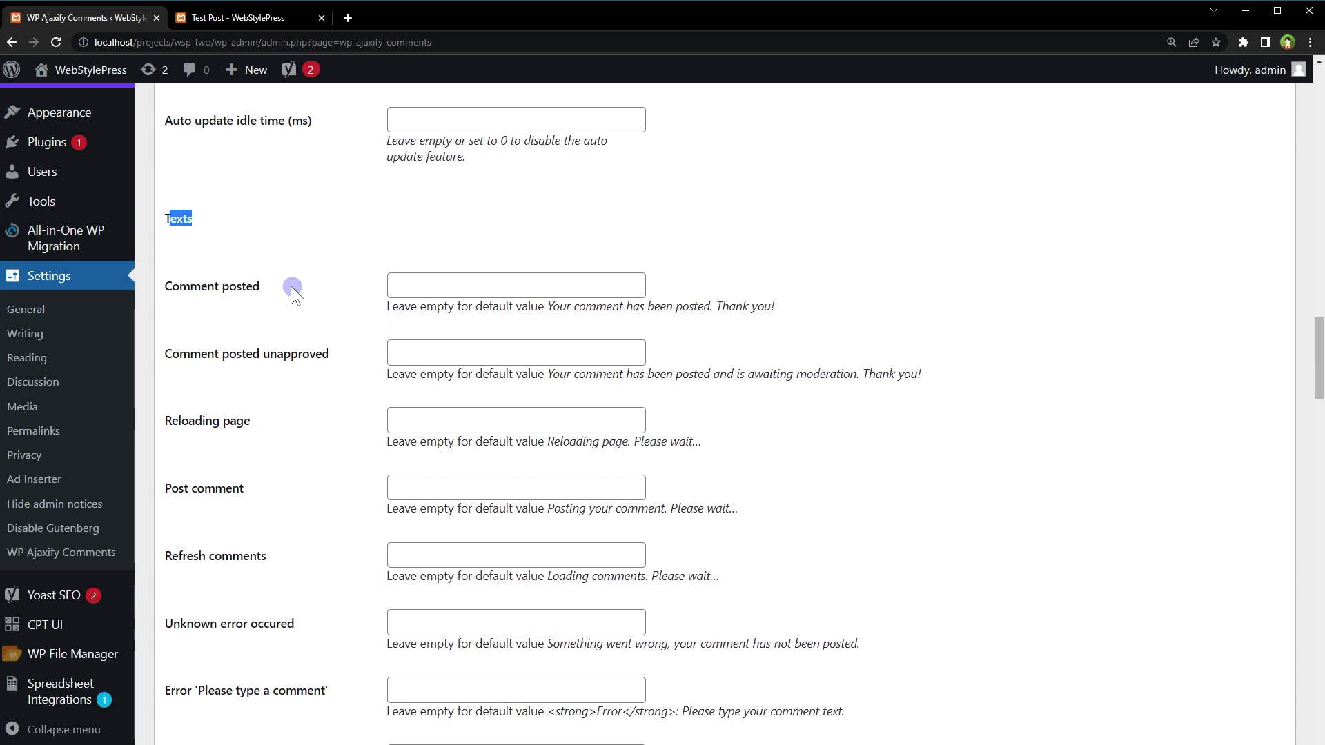
left_click_drag(291, 286, 322, 245)
Save the WP Ajaxify Comments settings with Save Changes
scroll(996, 487, "down", 10)
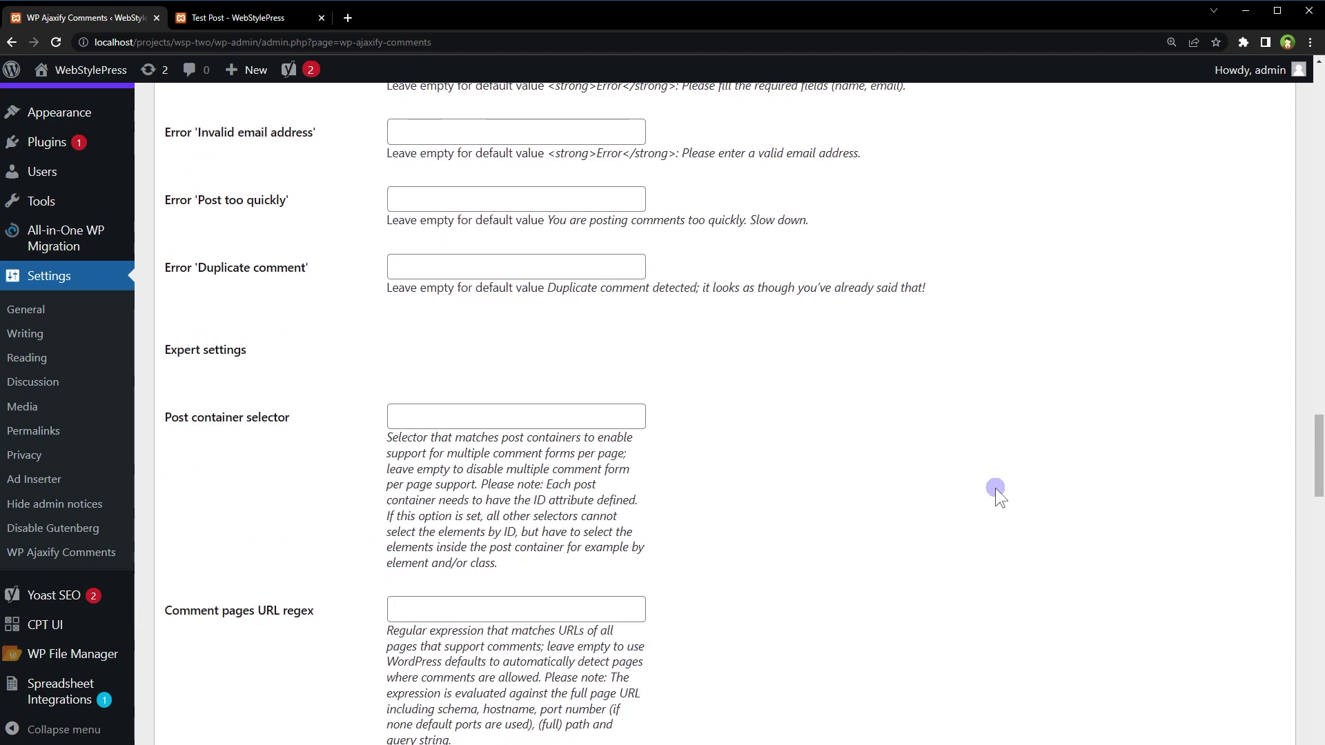
scroll(995, 487, "down", 9)
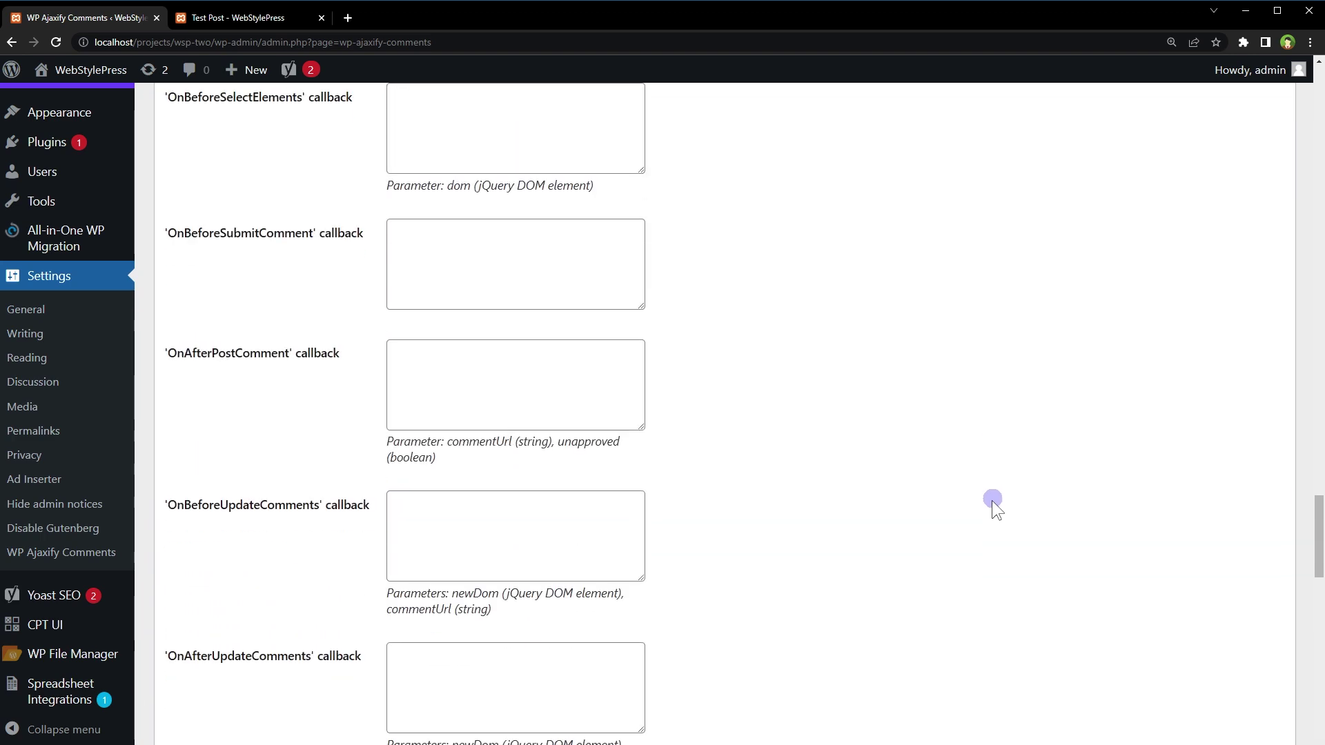
scroll(991, 500, "down", 10)
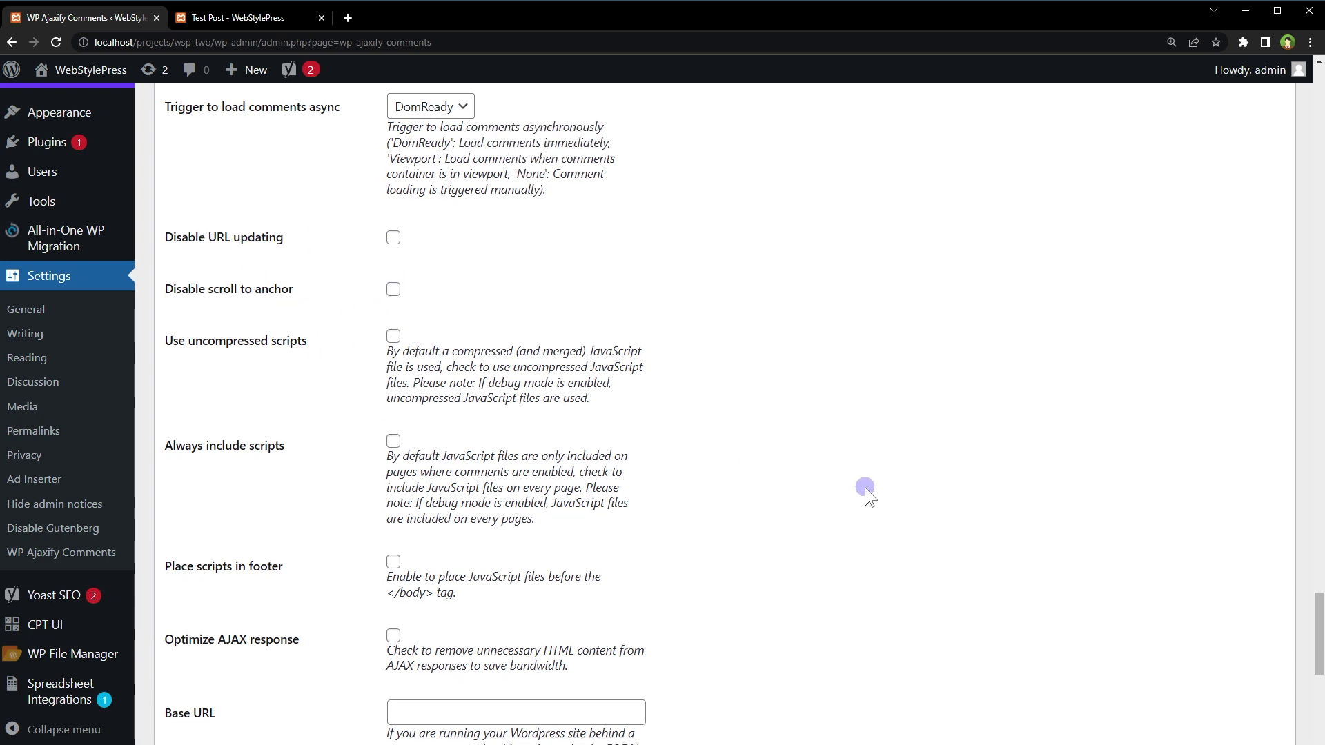
scroll(249, 257, "down", 2)
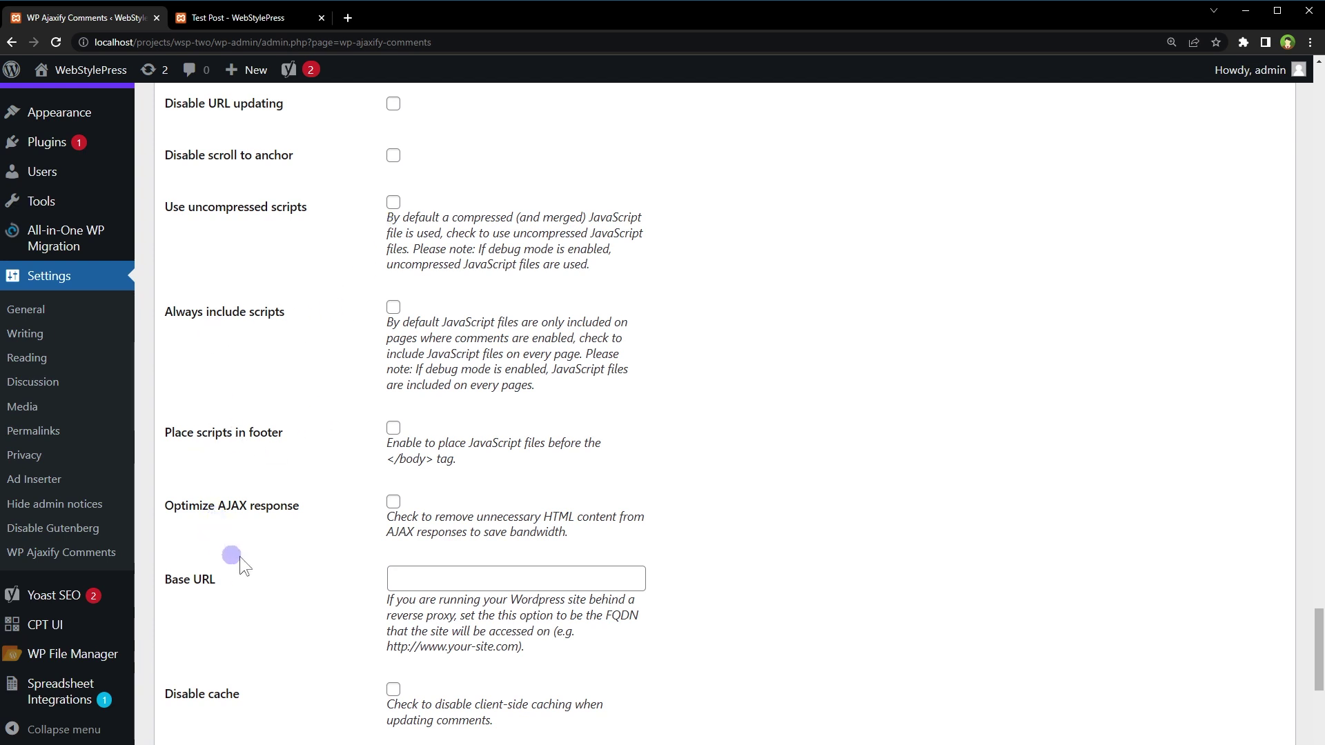
scroll(690, 515, "down", 6)
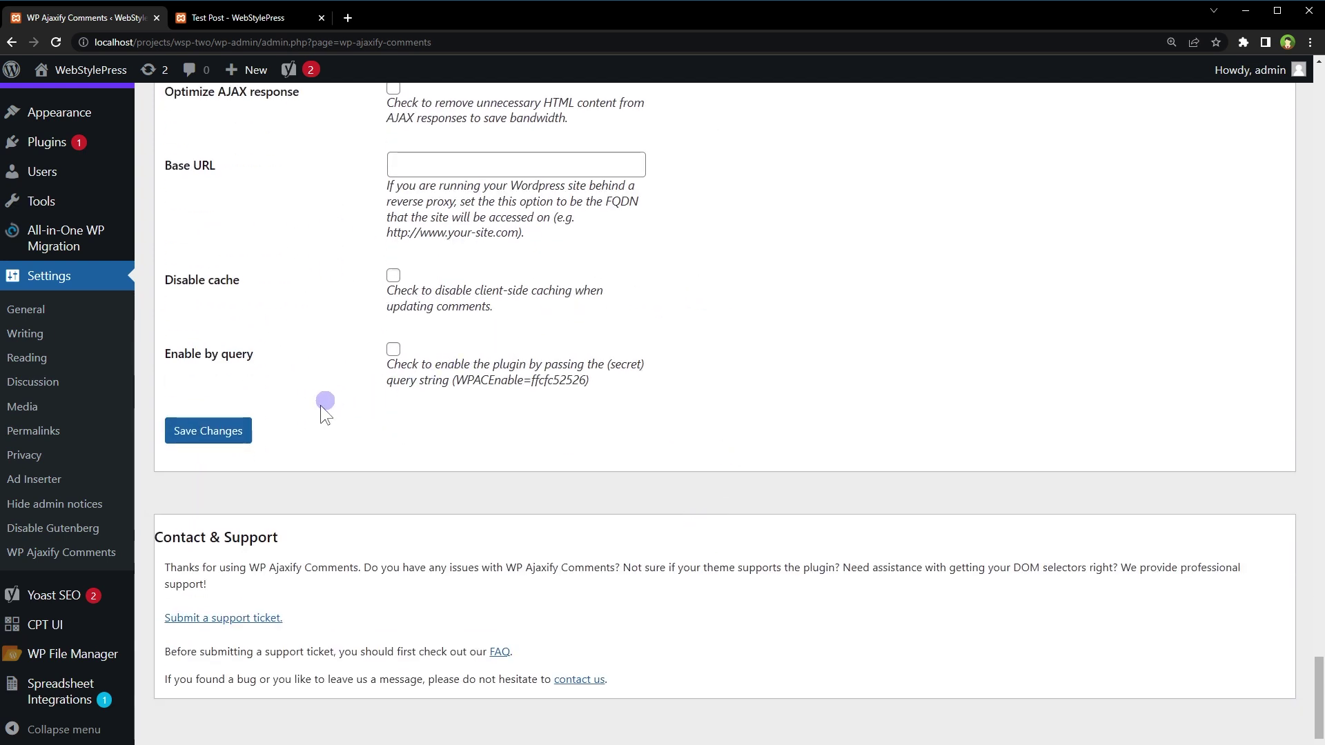
left_click(236, 434)
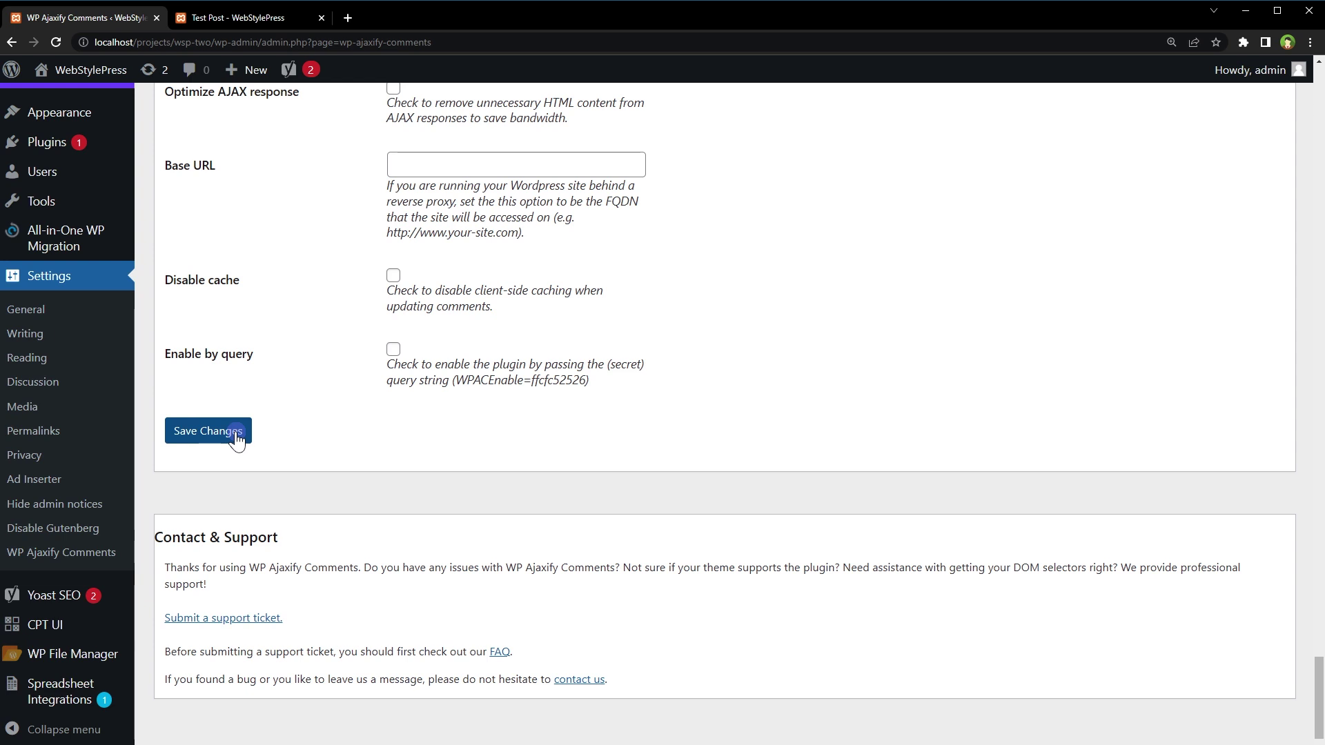
left_click(231, 447)
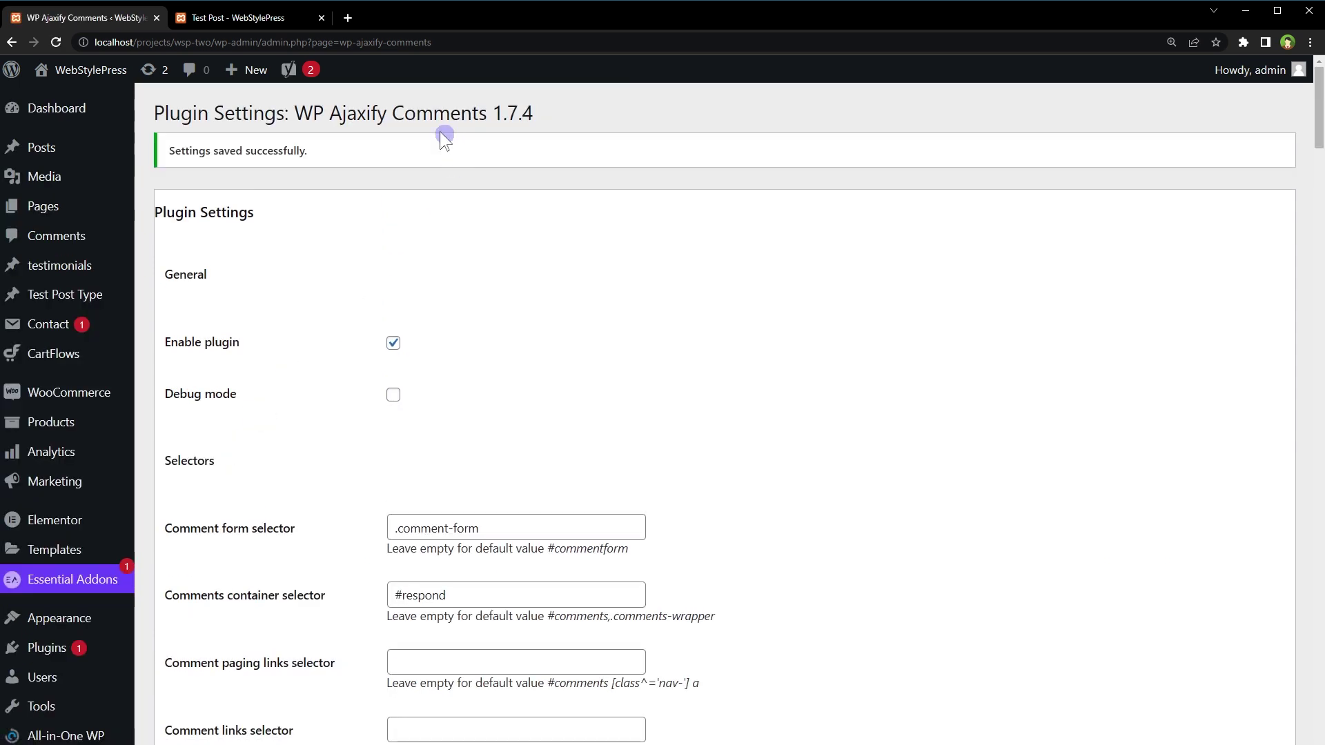
Close DevTools and reload the Test Post at /test-post/ without the #comment-14 anchor
left_click(275, 19)
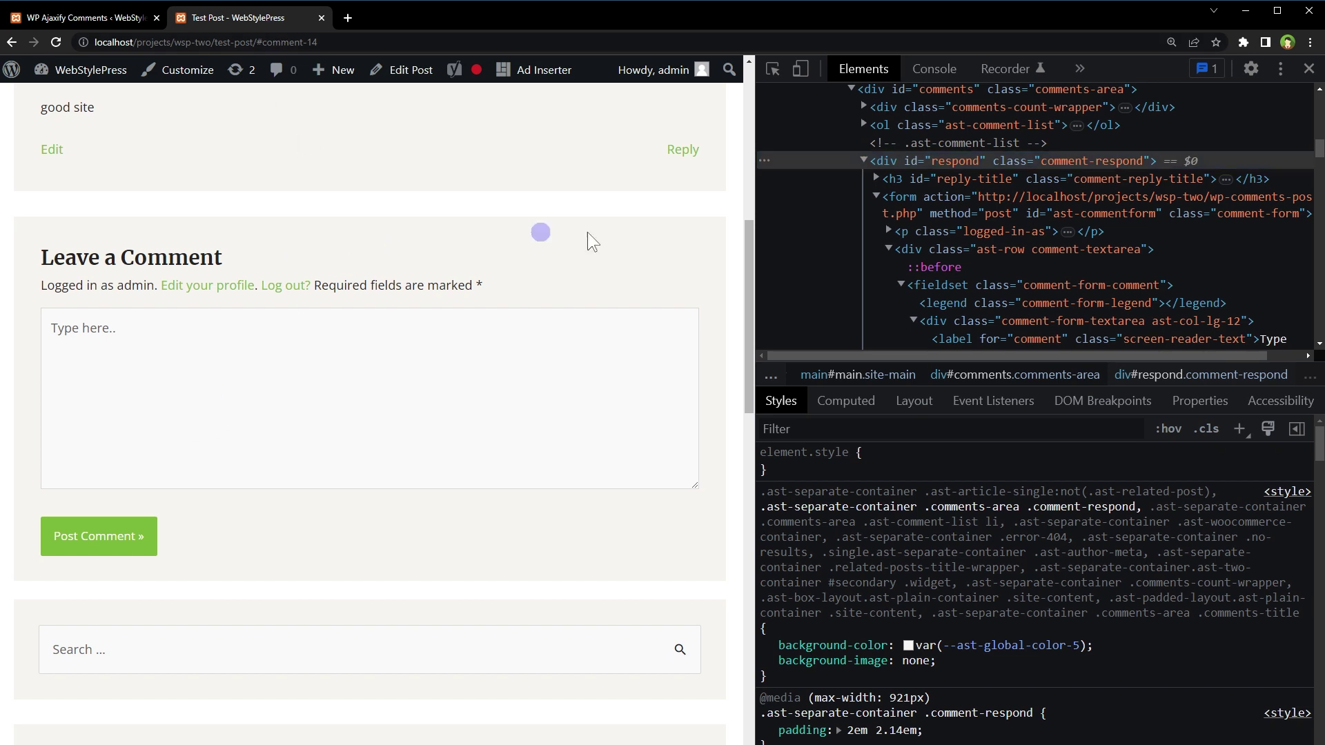
left_click(1309, 68)
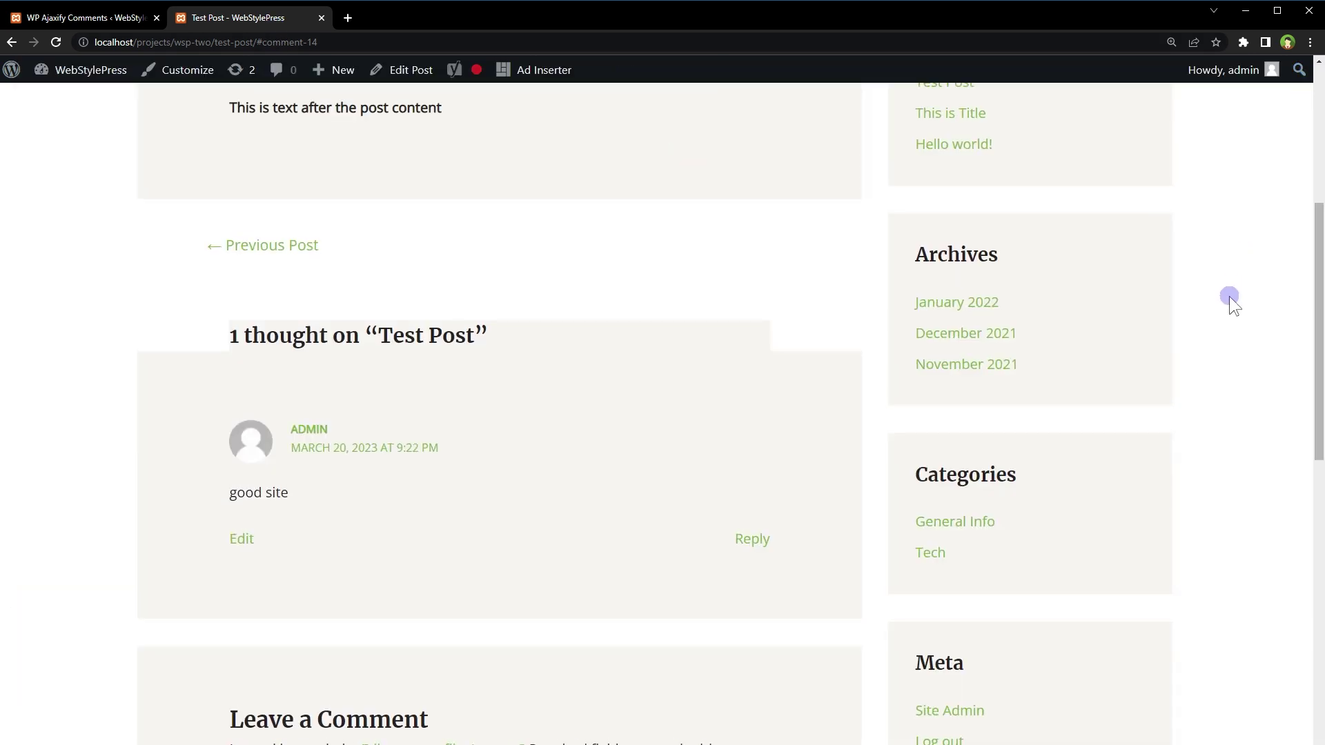
key("ctrl+l")
key("End")
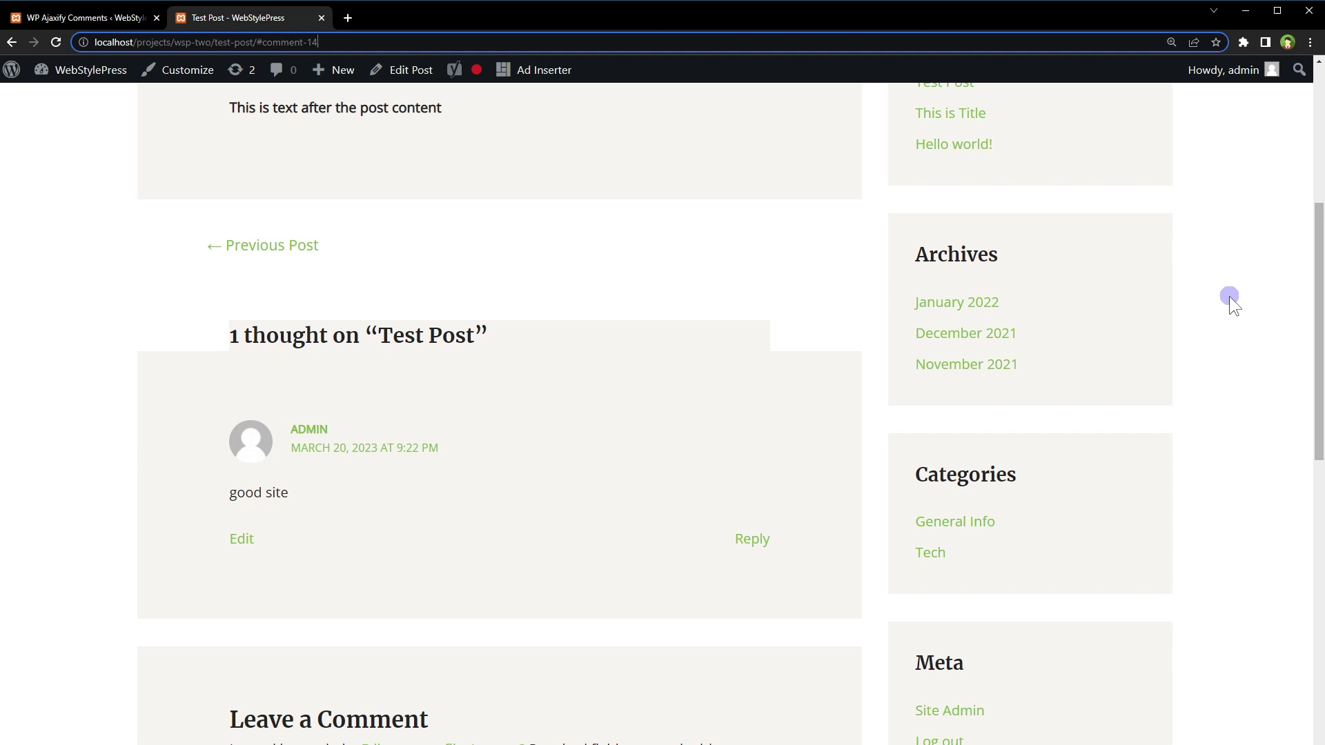
key("ctrl+shift+Left")
key("ctrl+shift+Left")
key("ctrl+shift+Left")
key("Delete")
key("Return")
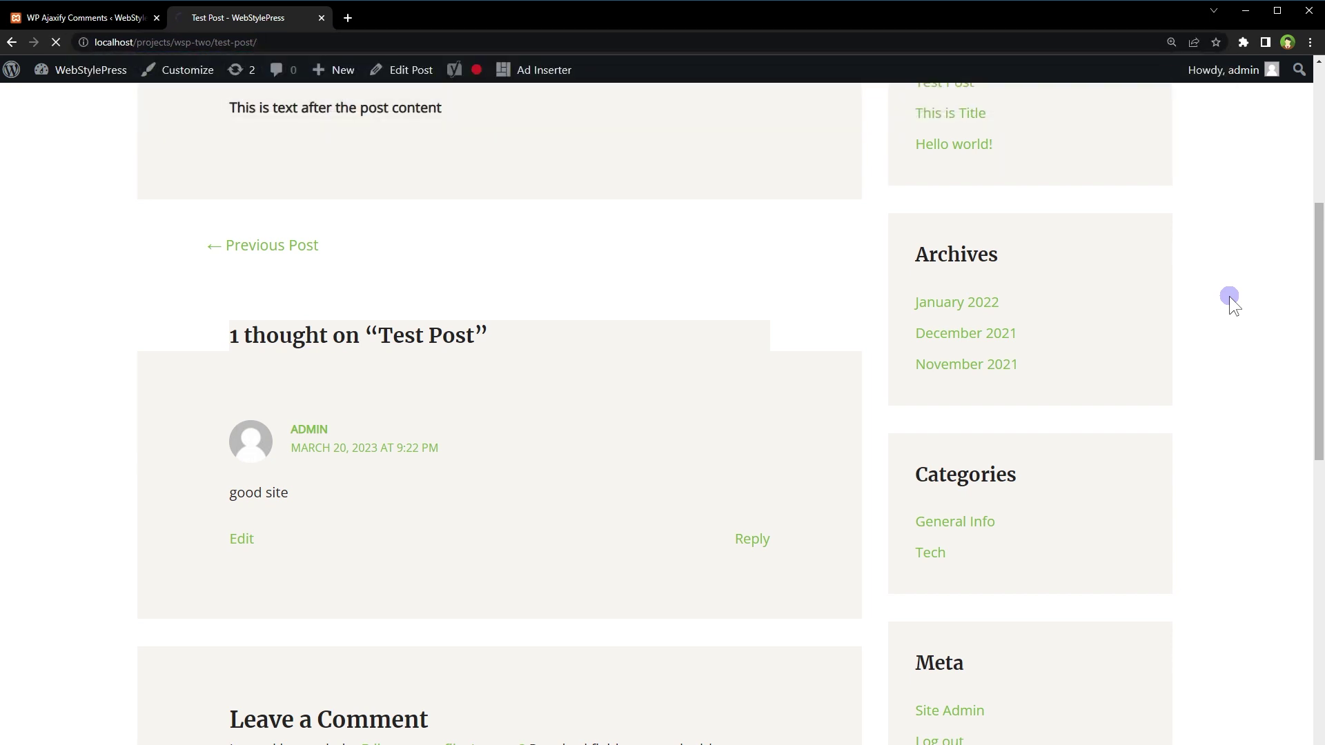
Post the comment 'new comment' and get the confirmation without a page reload
scroll(1230, 303, "down", 10)
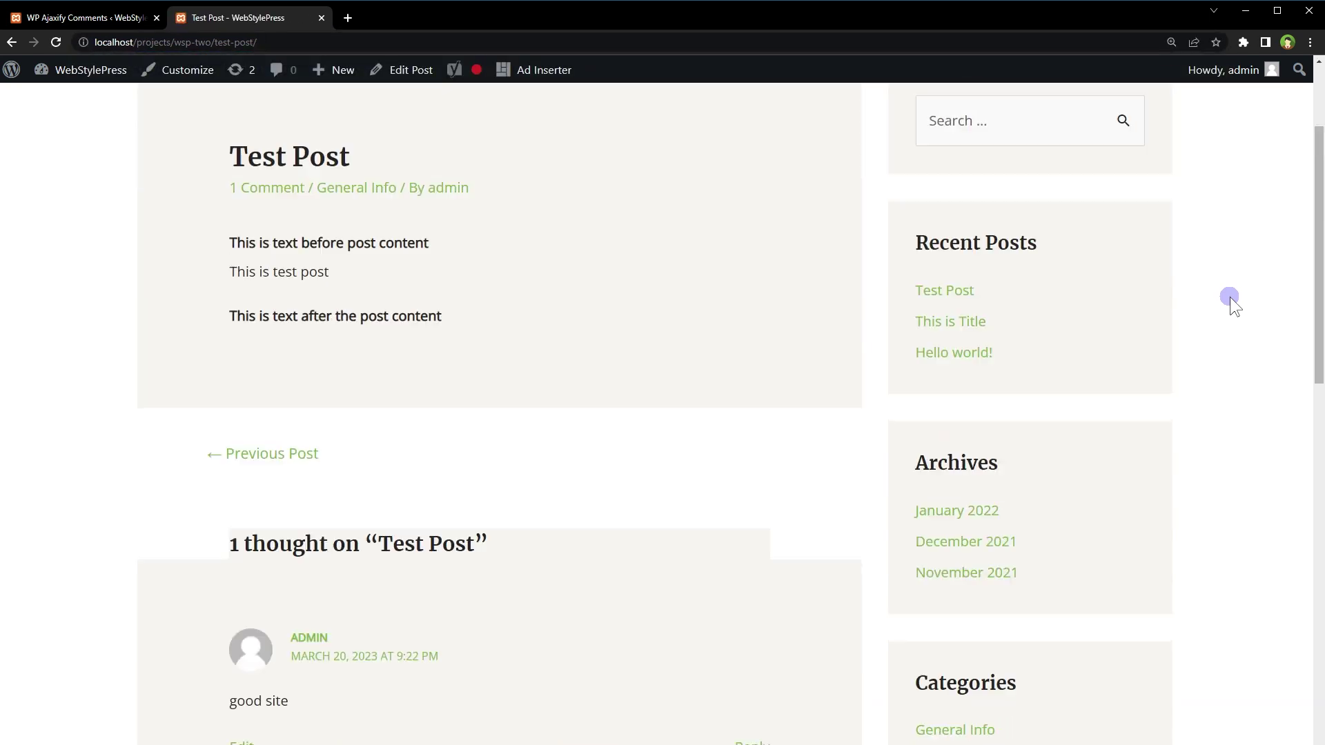
left_click(503, 511)
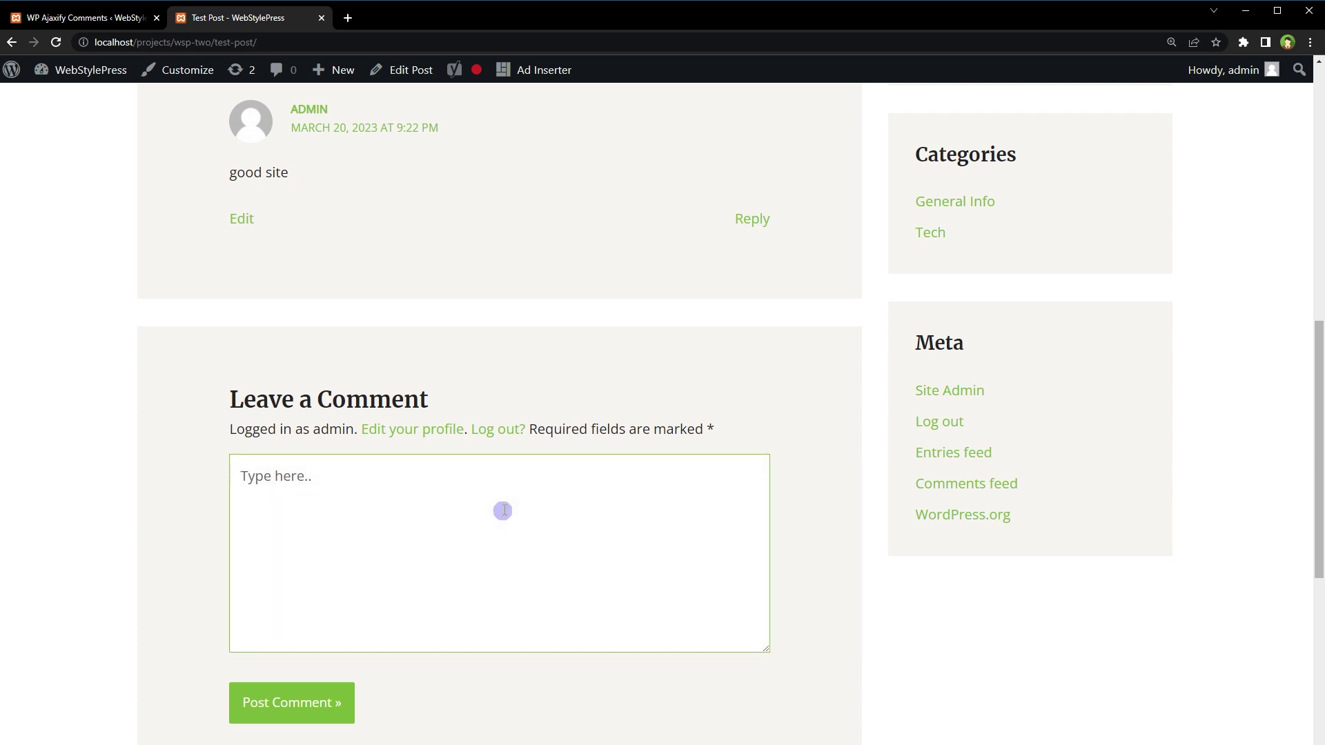
type("new comment")
left_click(305, 701)
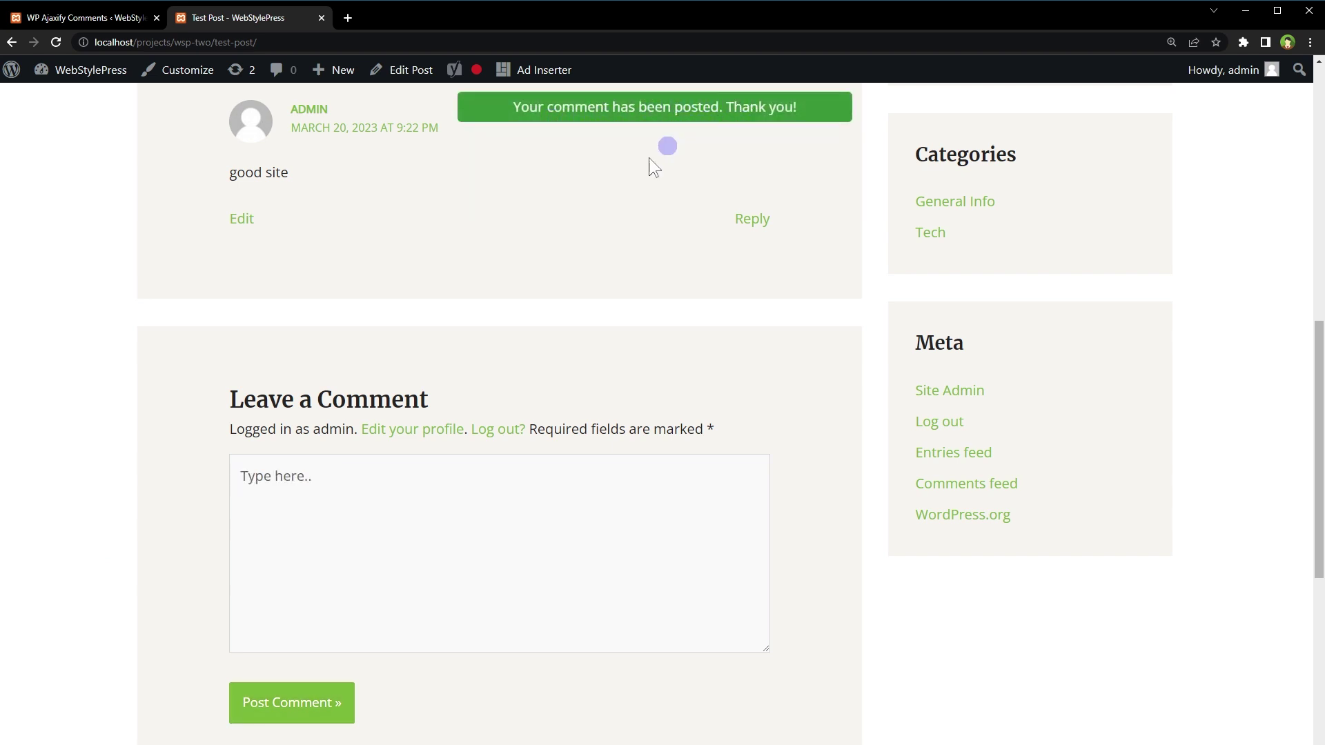
Change the Comments container selector to '#respond,#comments,.comments-wrapper' and save the settings
scroll(121, 386, "up", 3)
key("ctrl+Page_Up")
left_click_drag(547, 410, 751, 414)
key("ctrl+c")
left_click(551, 383)
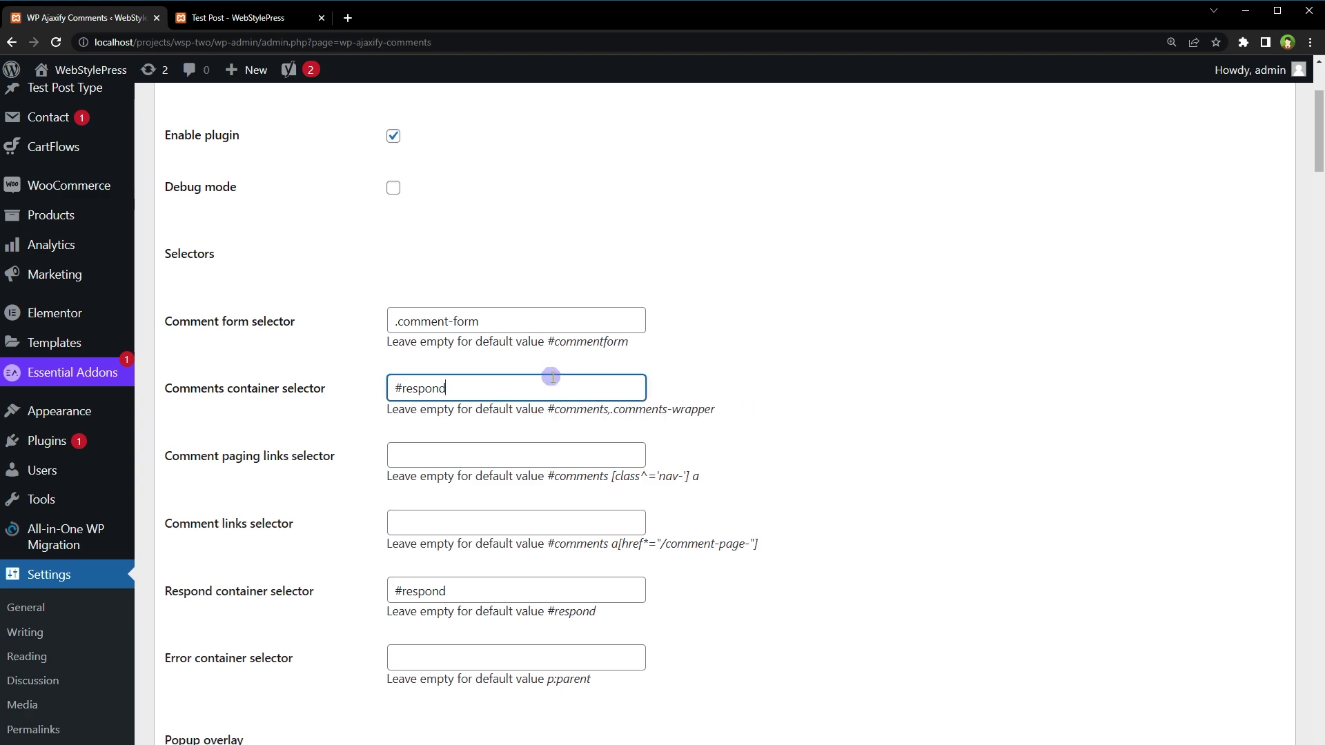
type(",")
key("ctrl+v")
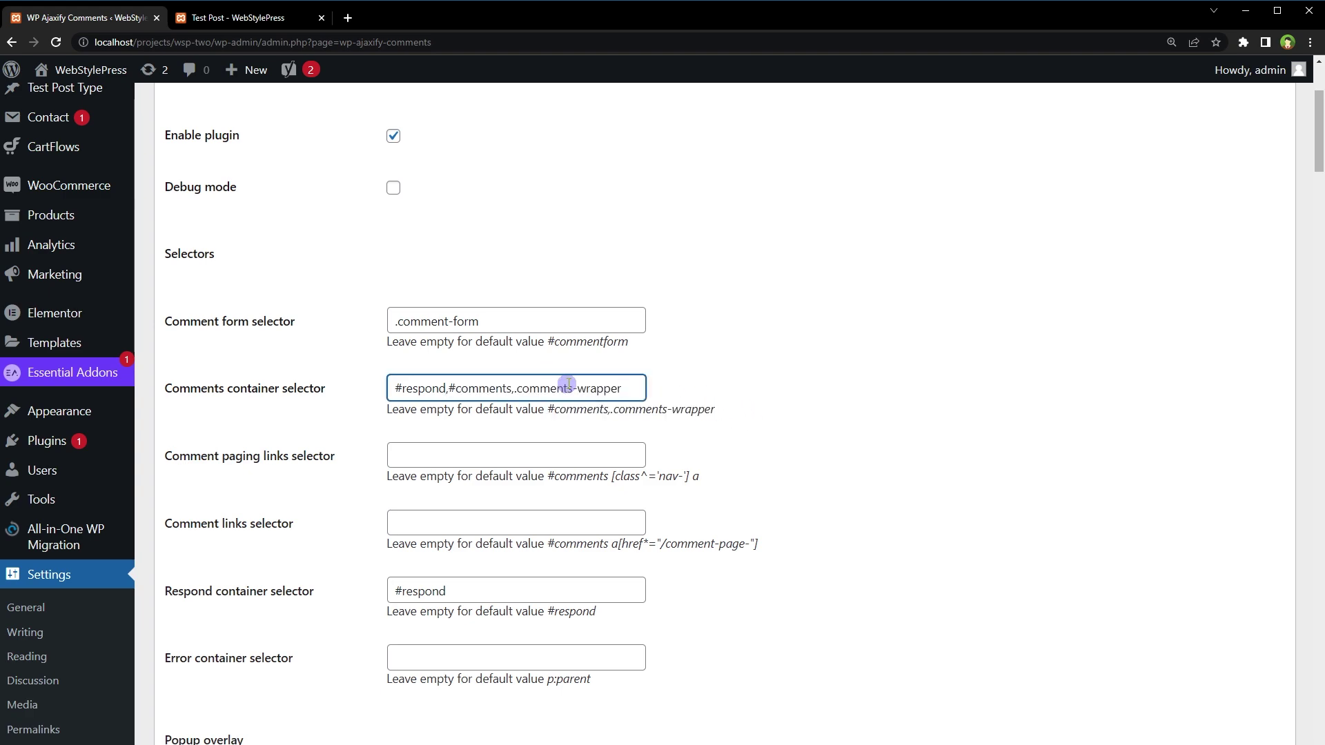
left_click(925, 362)
scroll(923, 373, "down", 4)
scroll(918, 373, "down", 10)
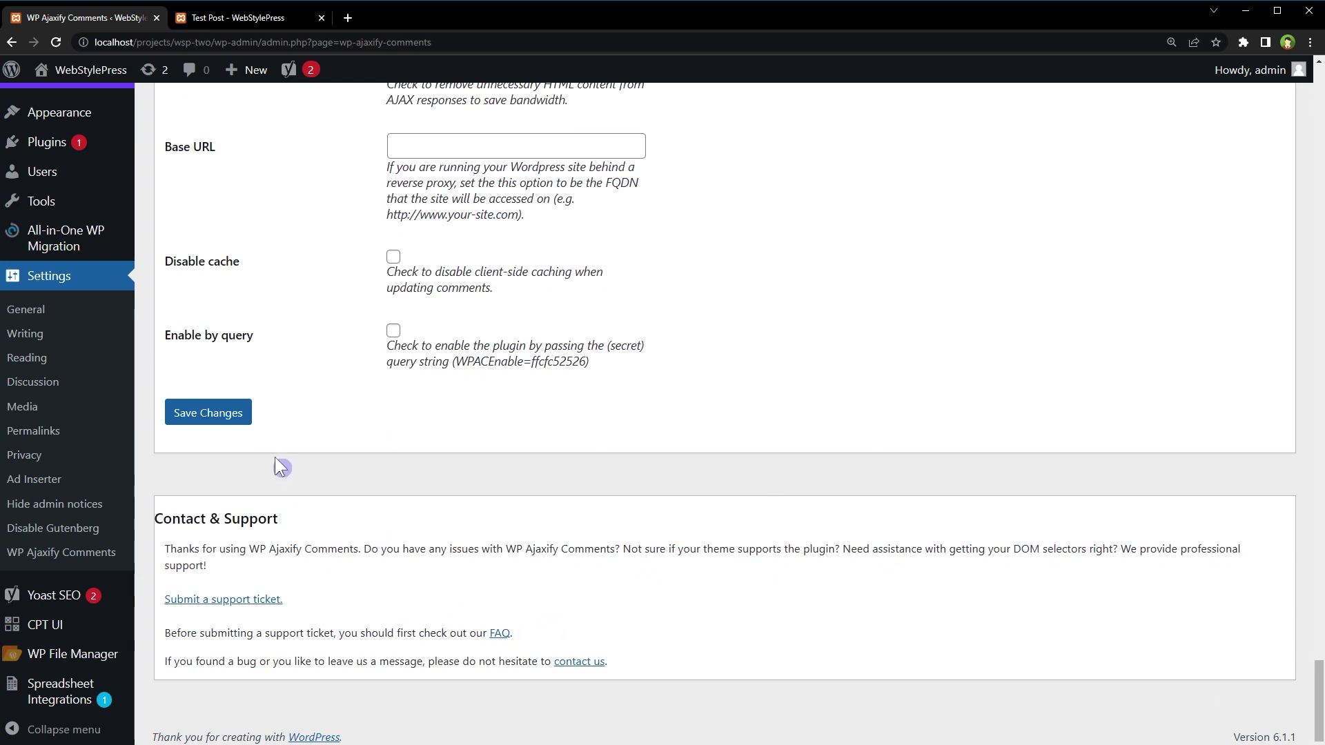
left_click(207, 413)
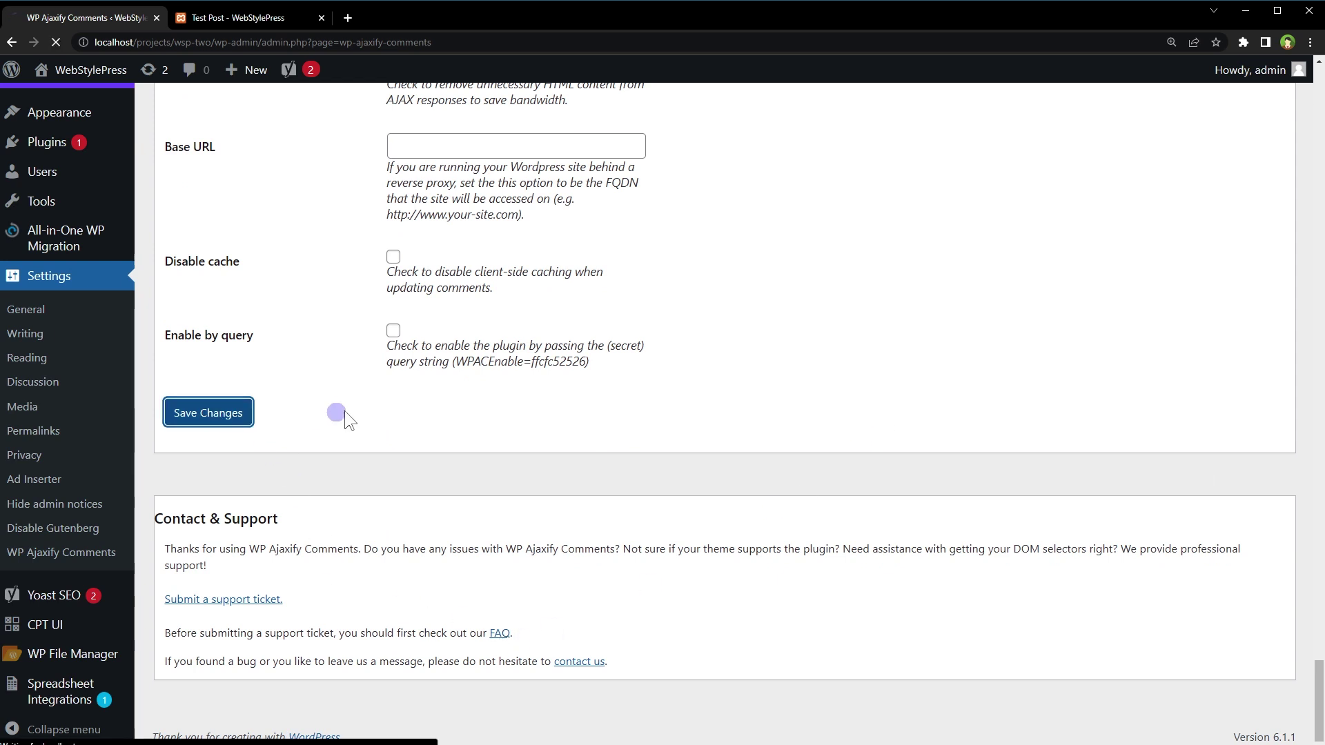
Reload the Test Post, post '3rd comment' via AJAX, then return to the plugin settings
left_click(281, 19)
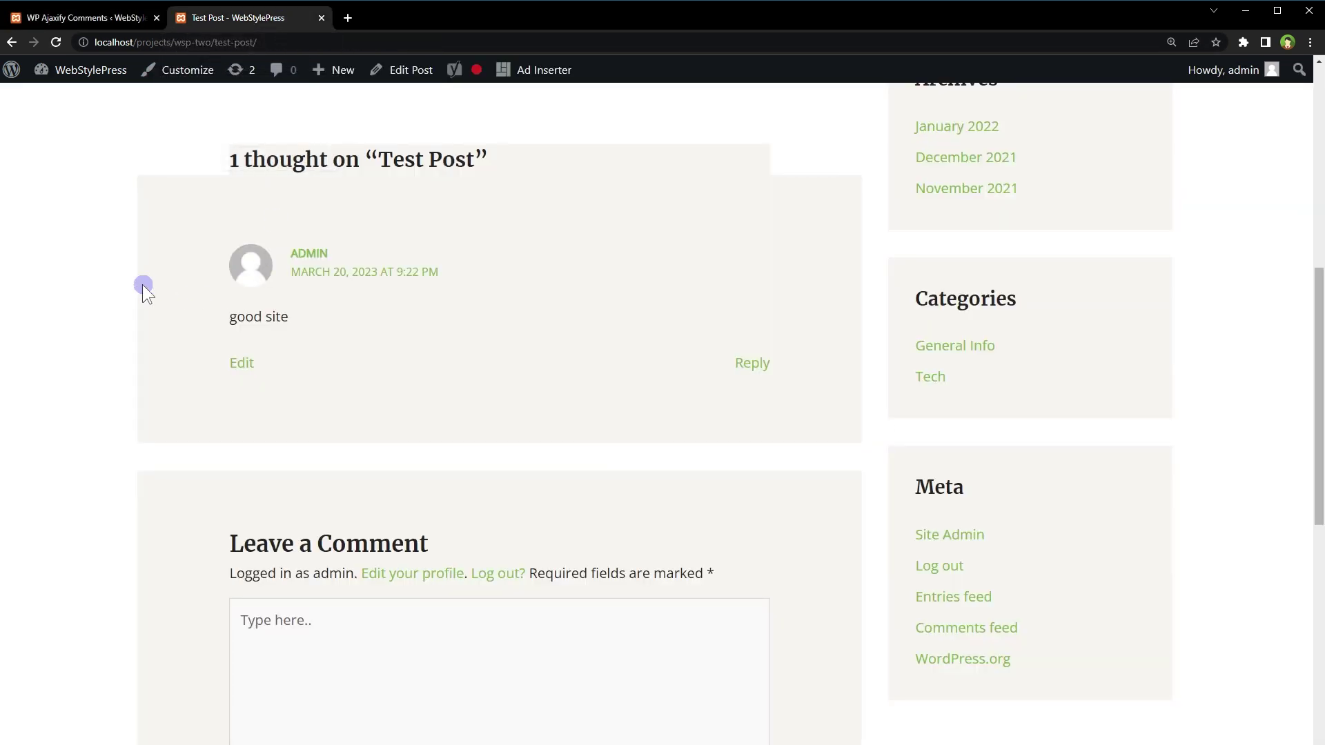
key("ctrl+l")
key("Return")
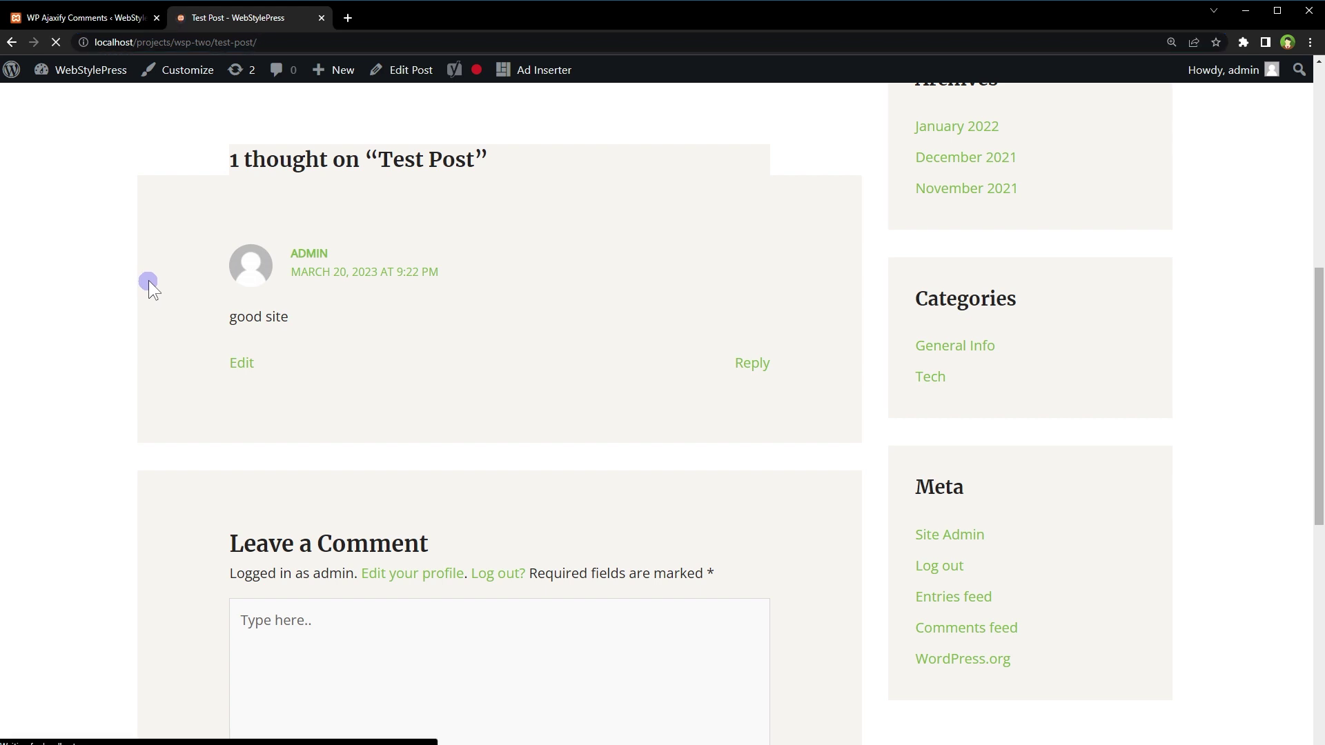
scroll(354, 519, "down", 3)
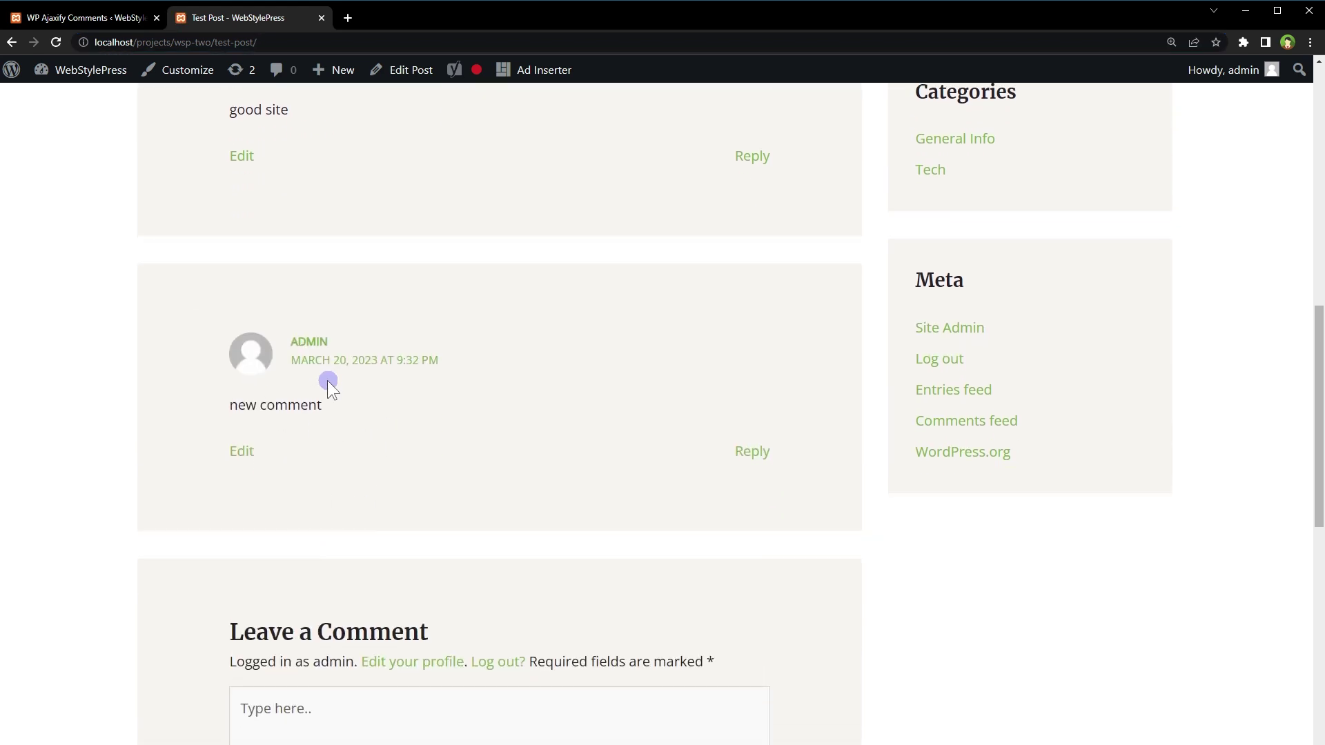
scroll(327, 379, "down", 4)
left_click(365, 449)
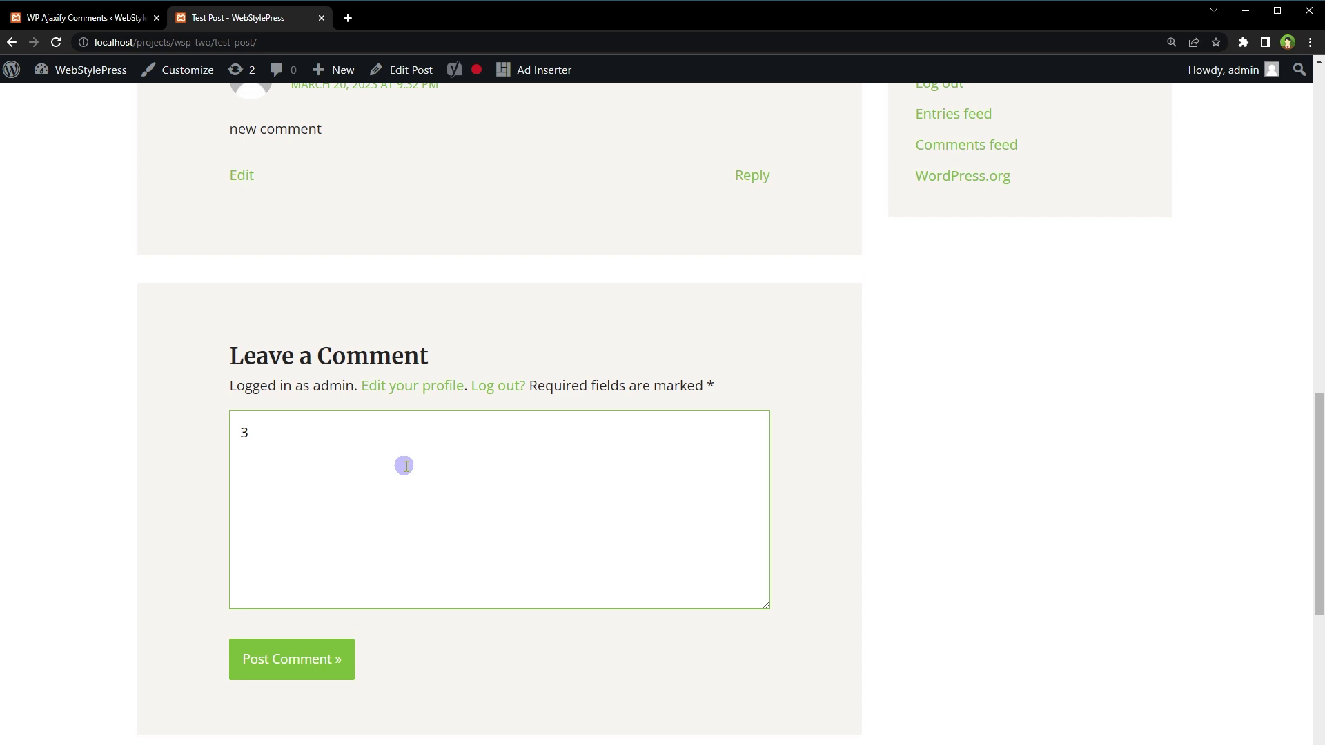
type("3rd comment")
left_click(269, 656)
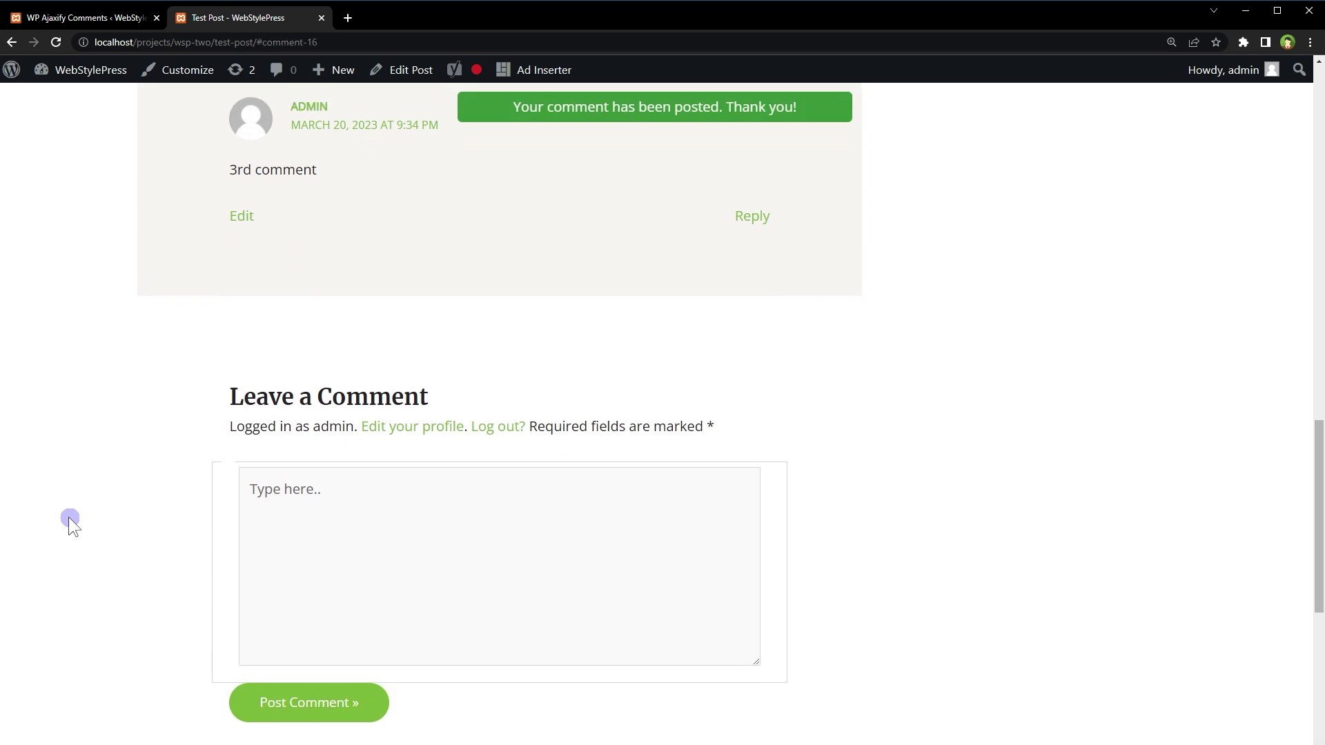
scroll(186, 433, "up", 4)
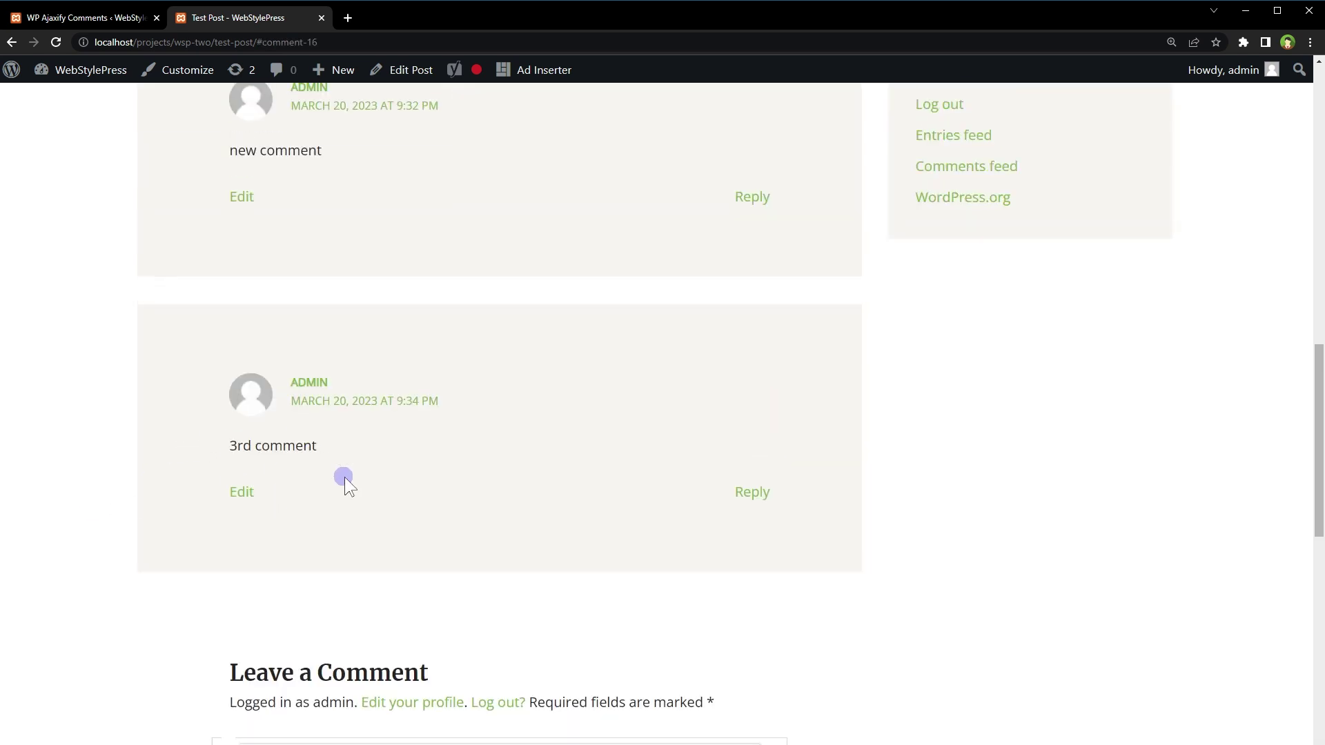
key("ctrl+shift+Tab")
scroll(900, 400, "down", 4)
Delete '#respond,' from the Comments container selector, leaving '#comments,.comments-wrapper'
left_click(628, 319)
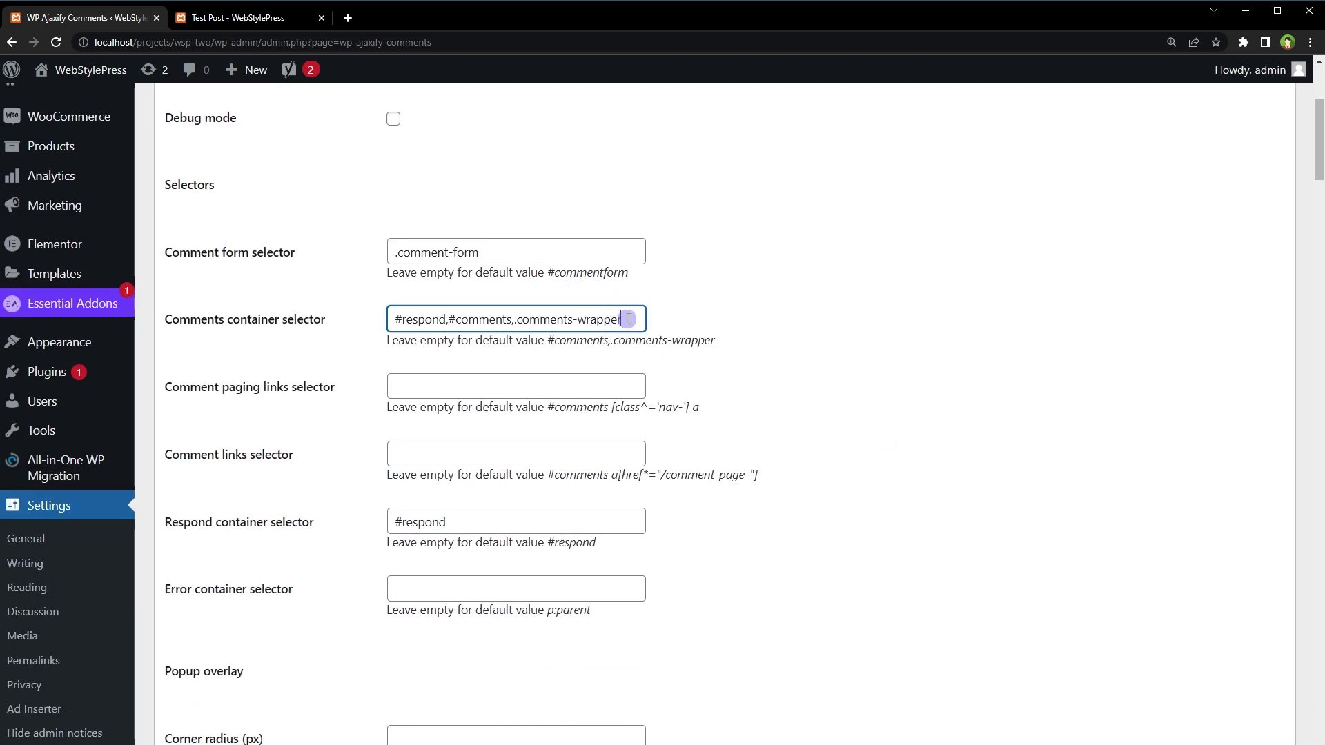
left_click_drag(628, 319, 445, 318)
left_click(196, 347)
left_click(454, 318)
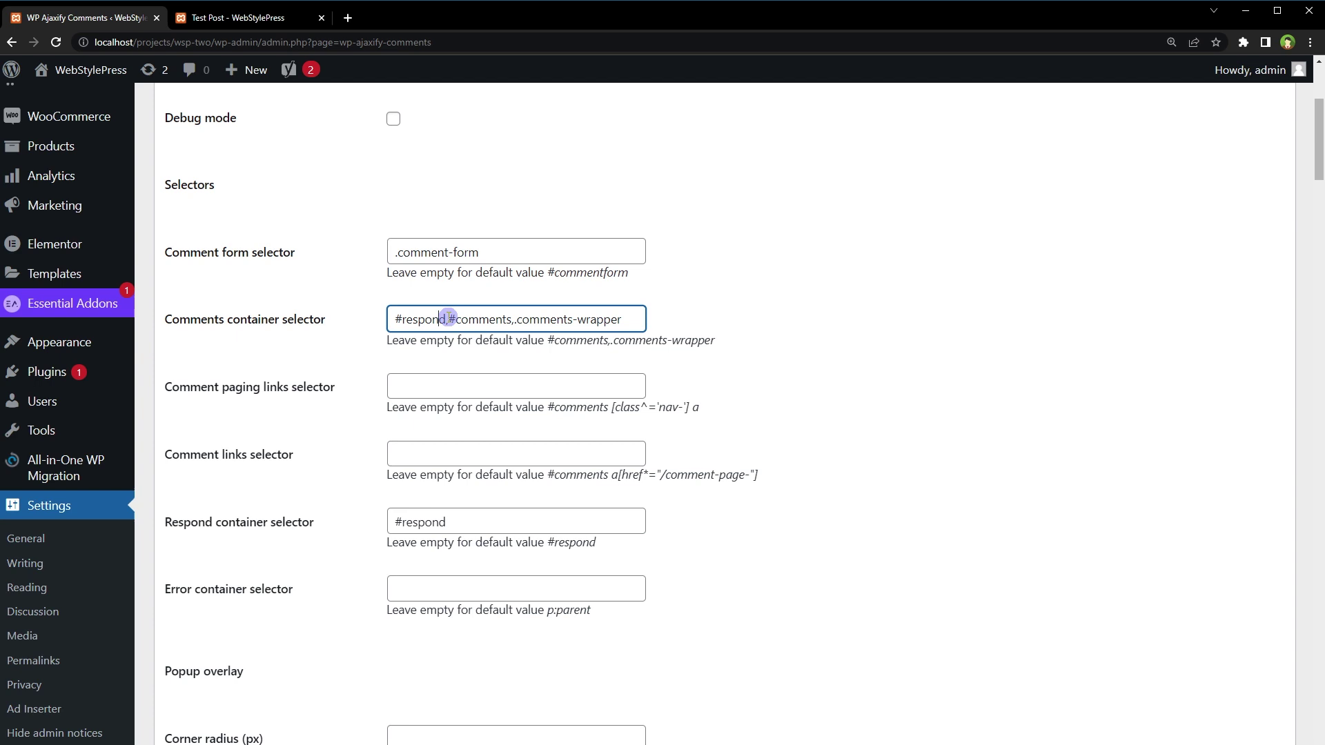
left_click_drag(449, 318, 345, 321)
key("Delete")
key("Delete")
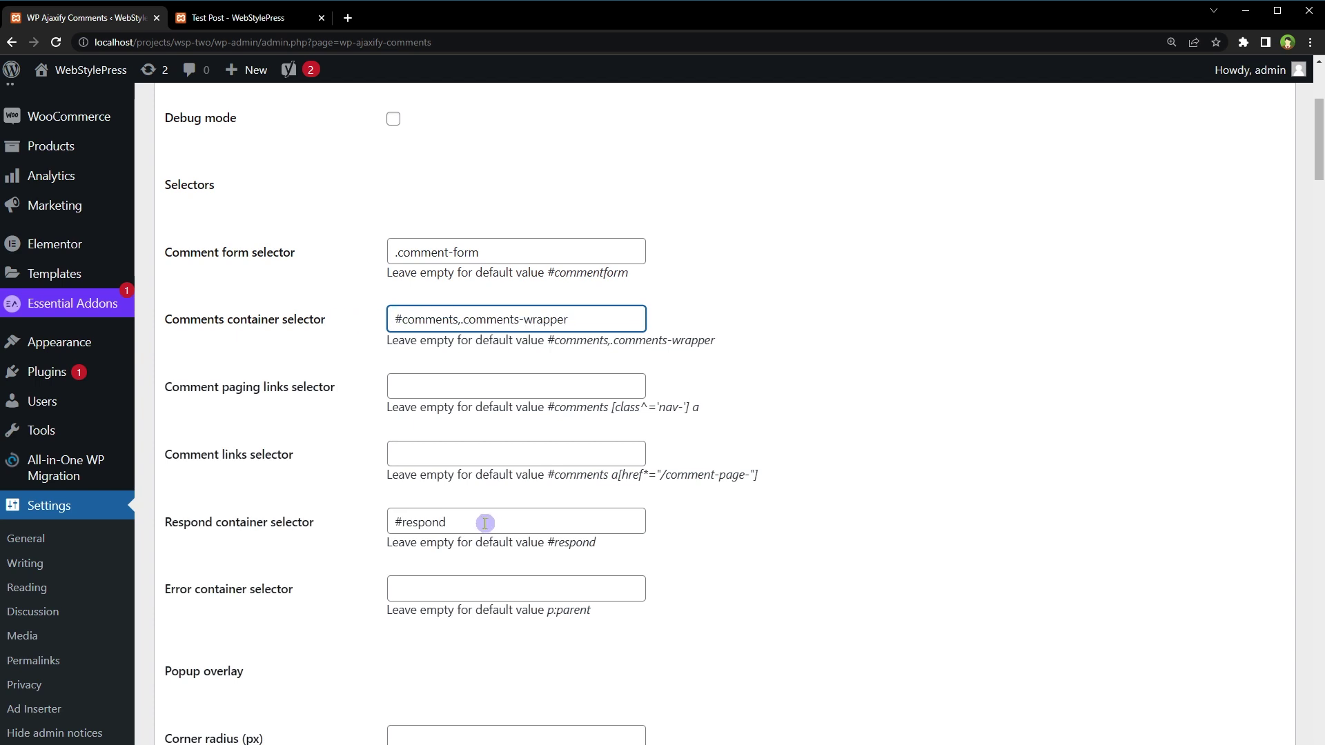
left_click_drag(332, 521, 151, 508)
left_click(452, 524)
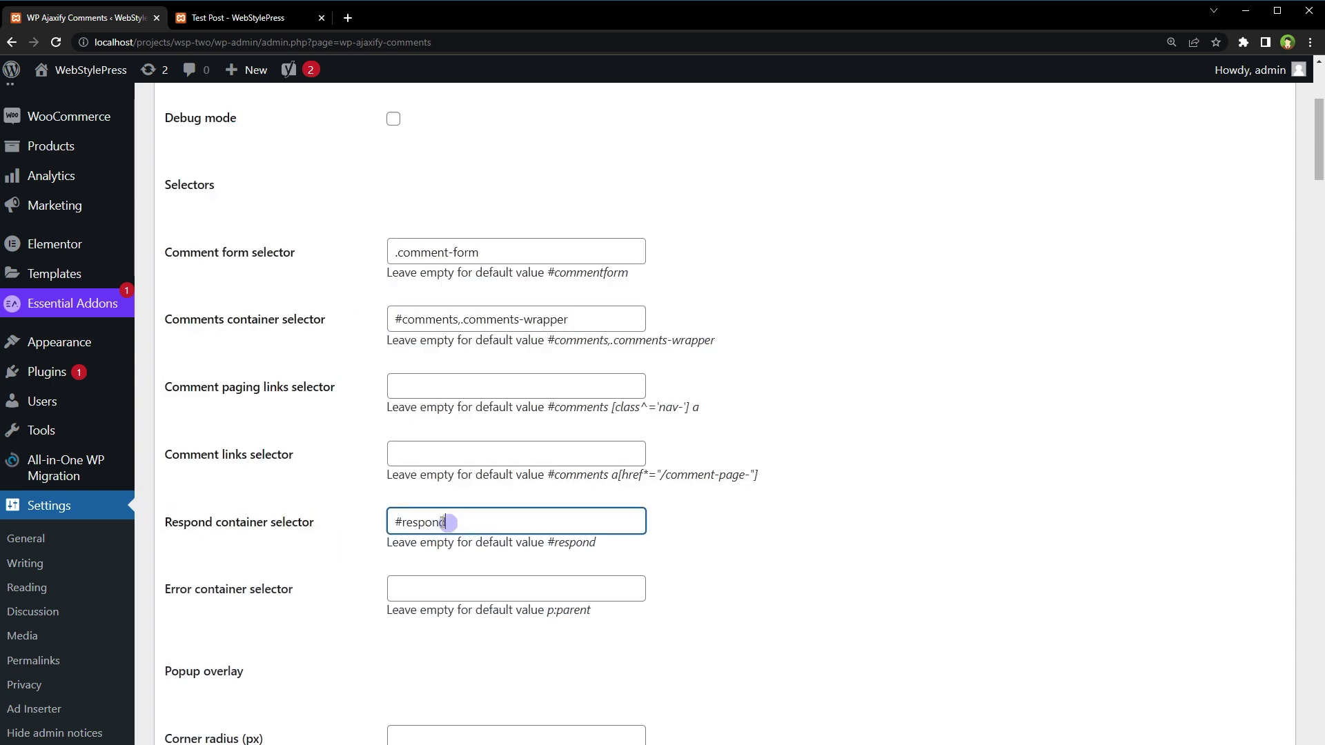
left_click_drag(452, 524, 339, 526)
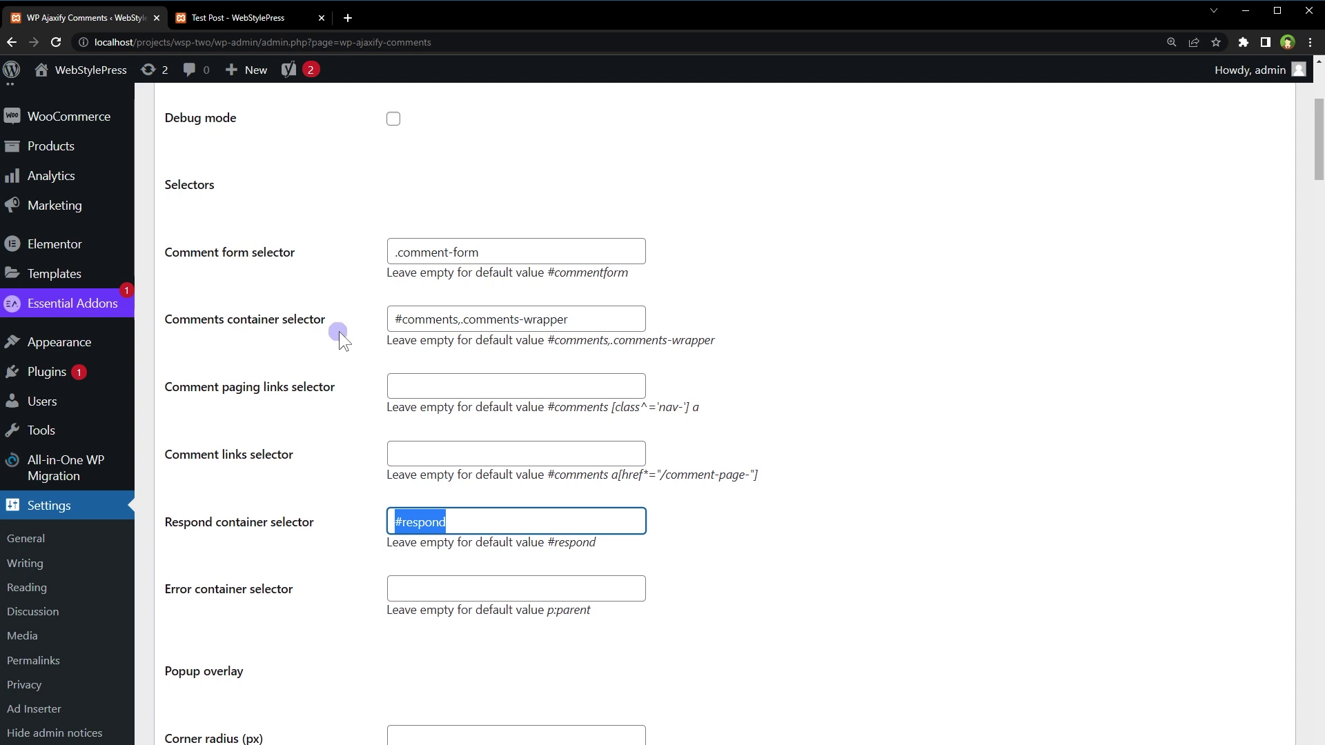
left_click(569, 319)
left_click_drag(569, 319, 466, 322)
double_click(417, 329)
key("ctrl+c")
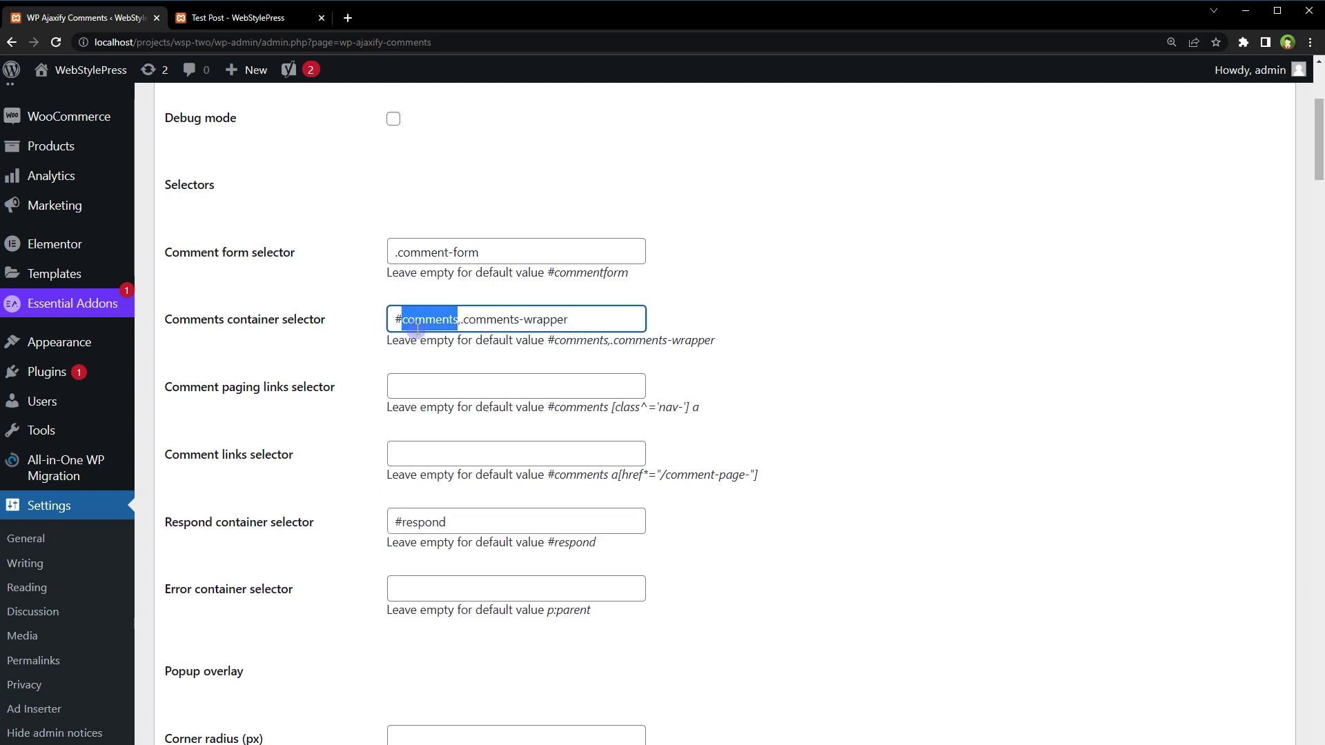
Inspect a comment on the Test Post and search the markup for 'comments' to locate div#comments
left_click(218, 19)
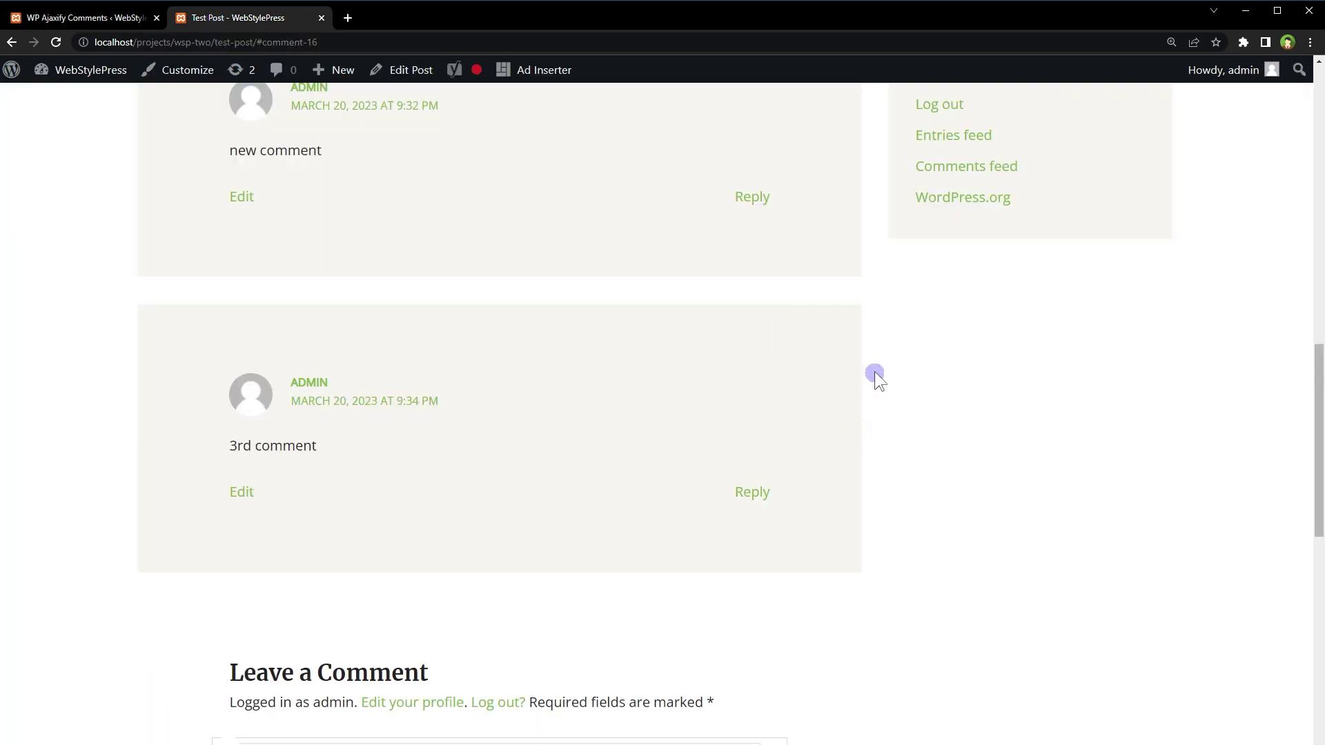
right_click(528, 359)
left_click(605, 594)
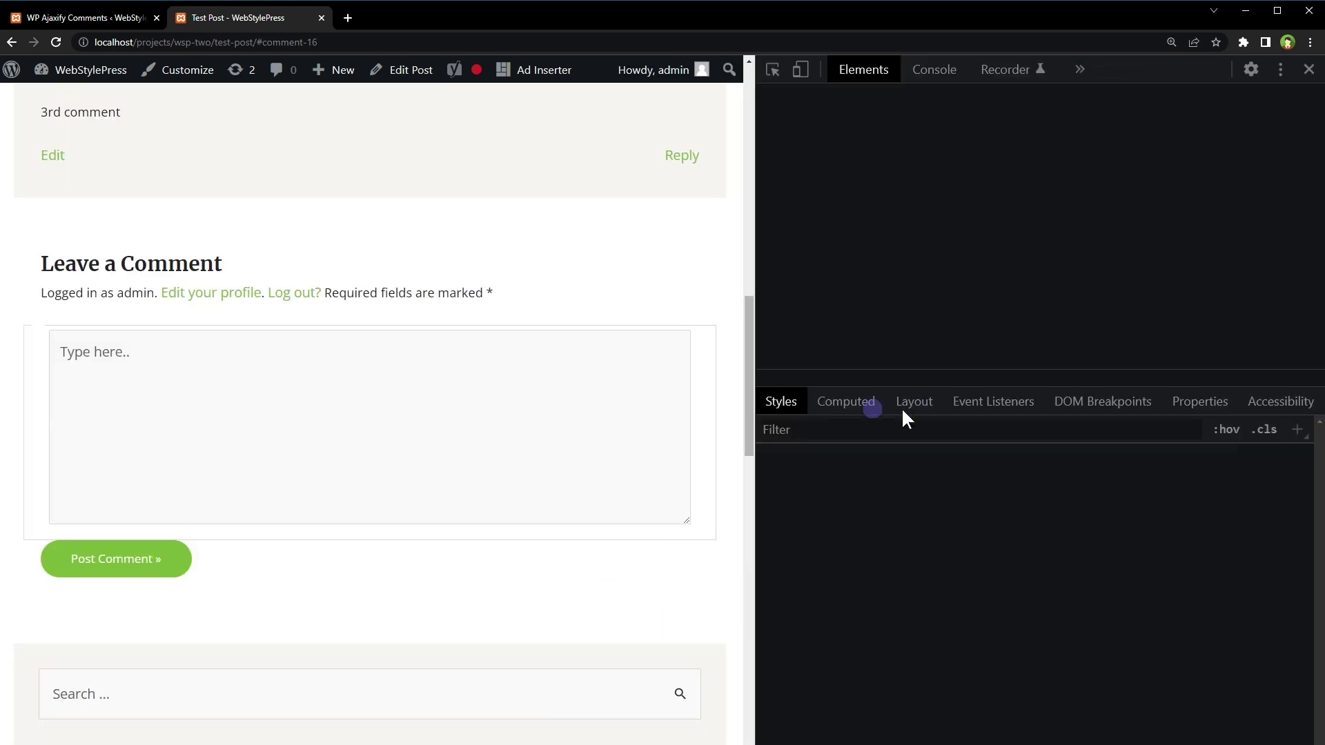
key("ctrl+f")
key("ctrl+v")
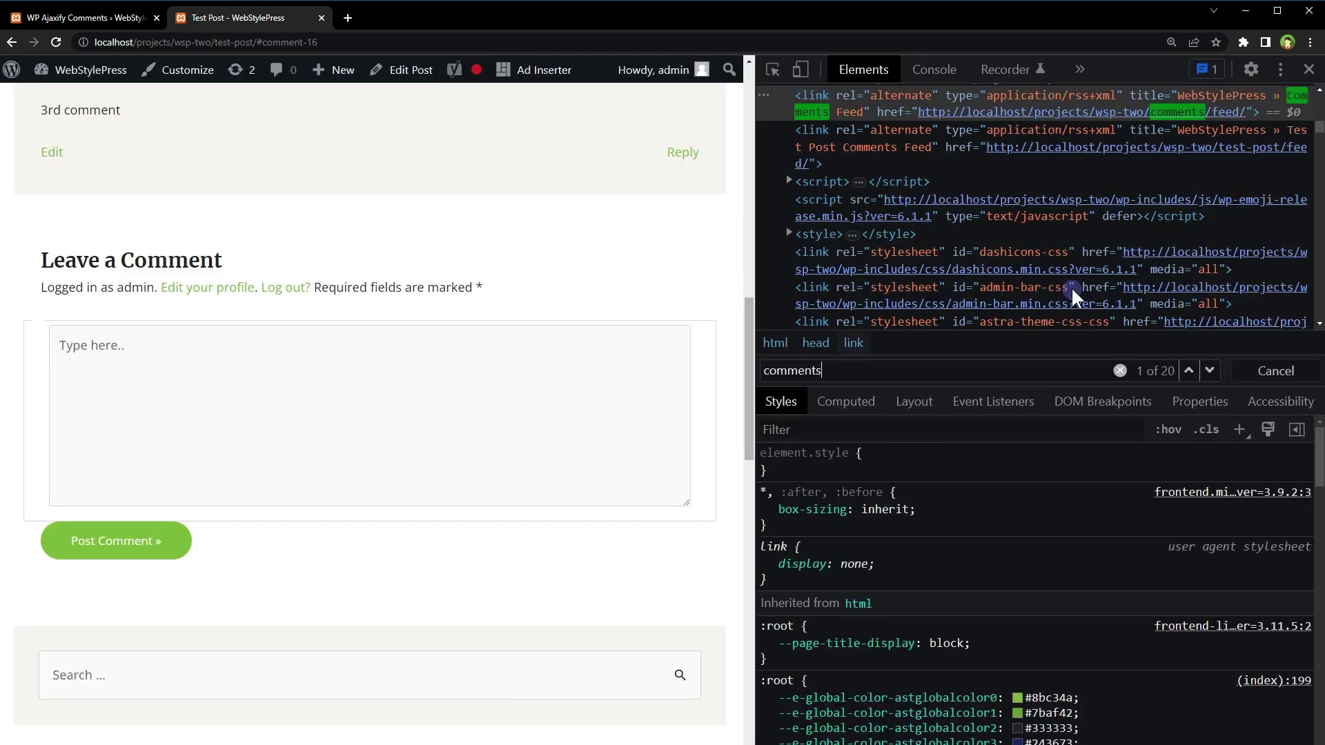
key("Return")
key("Return")
key("Return")
key("Return")
key("Return")
key("Return")
key("Return")
key("Return")
key("Return")
key("Return")
key("Return")
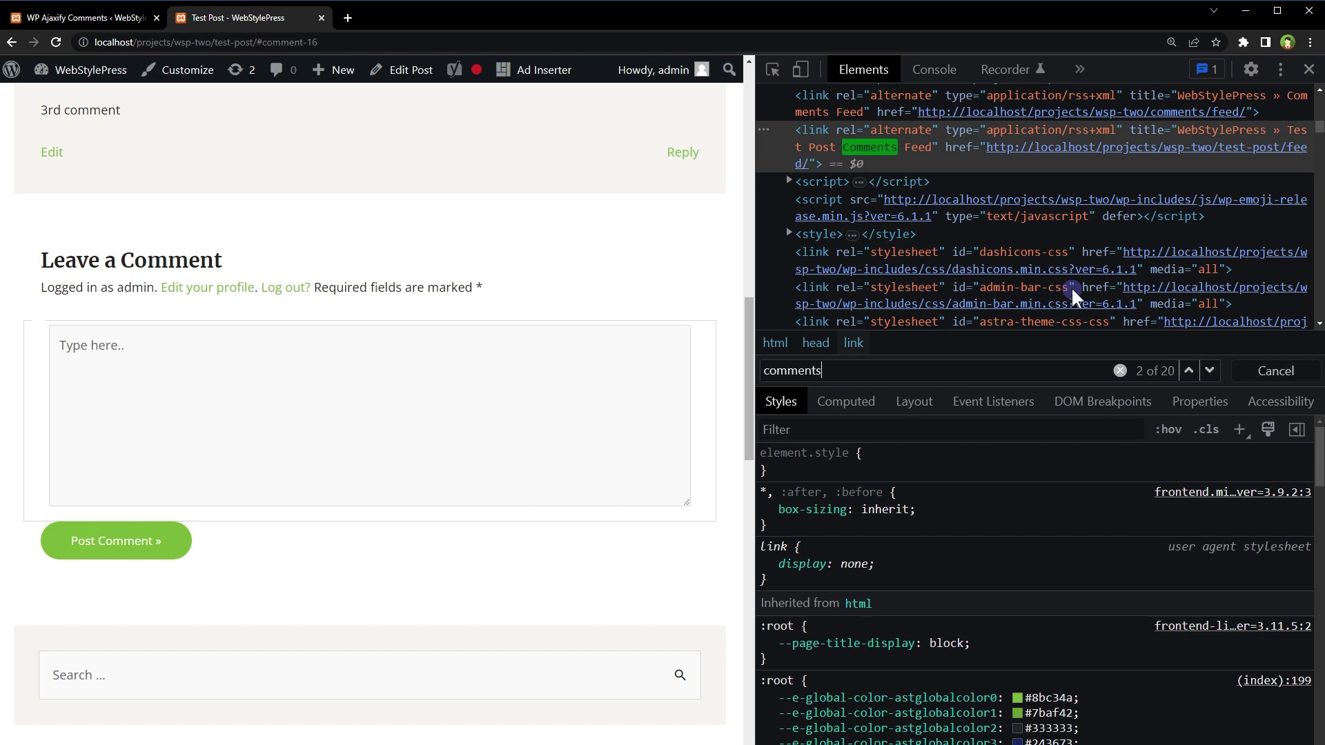
key("Return")
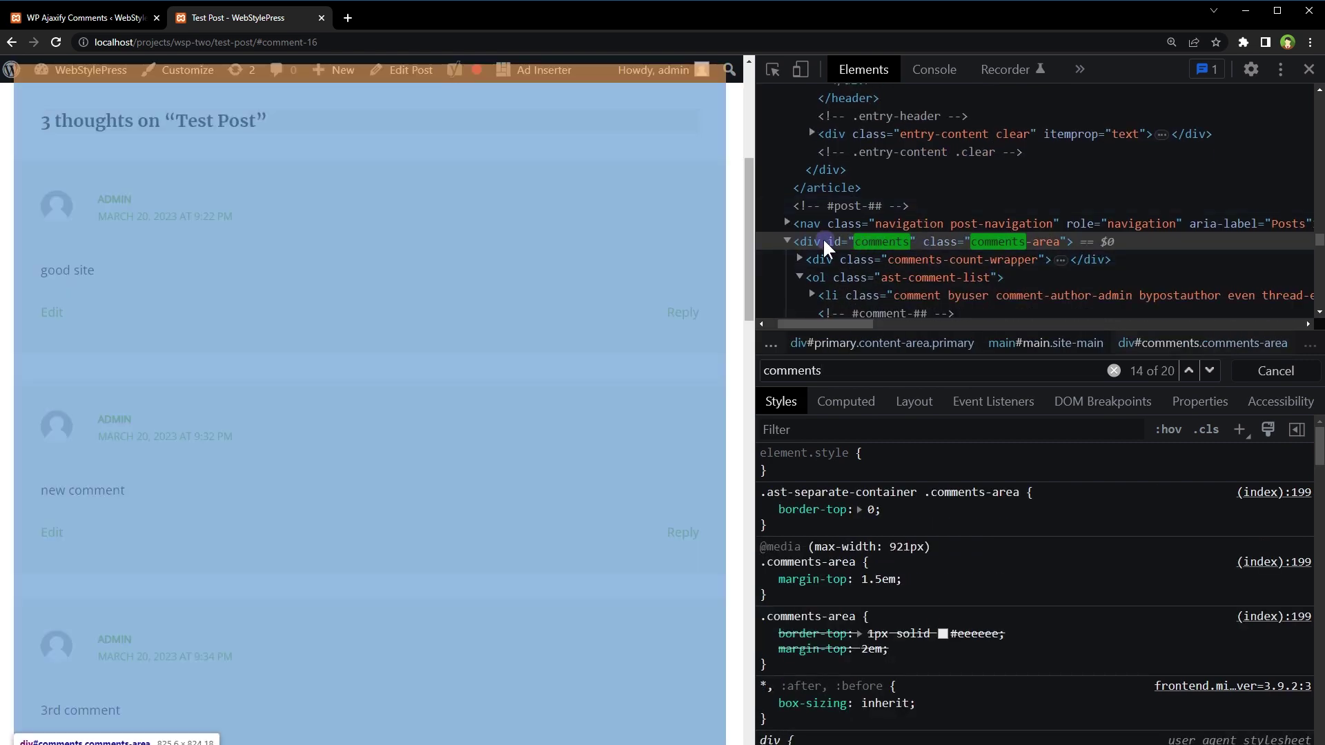
left_click(823, 237)
scroll(539, 407, "up", 4)
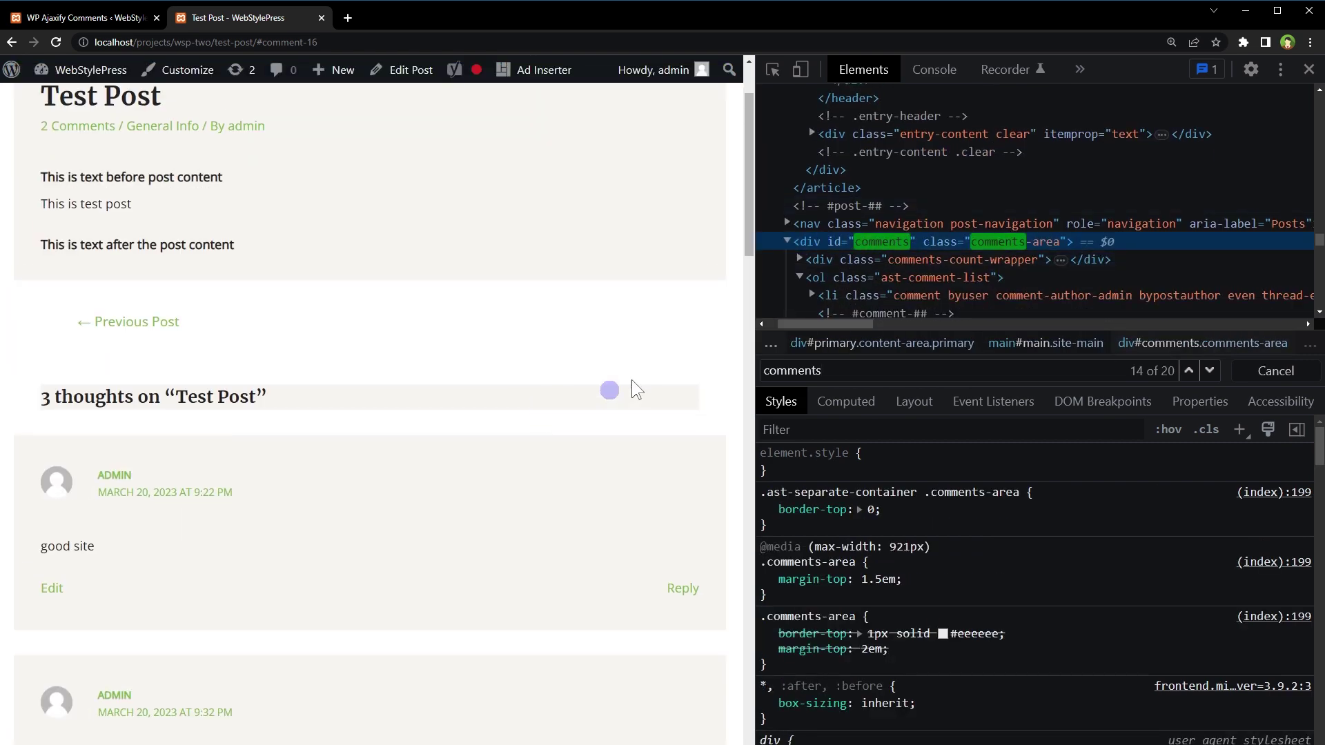
Check the comments div's id 'comments' against the plugin's container selector, then close the inspector
left_click(86, 17)
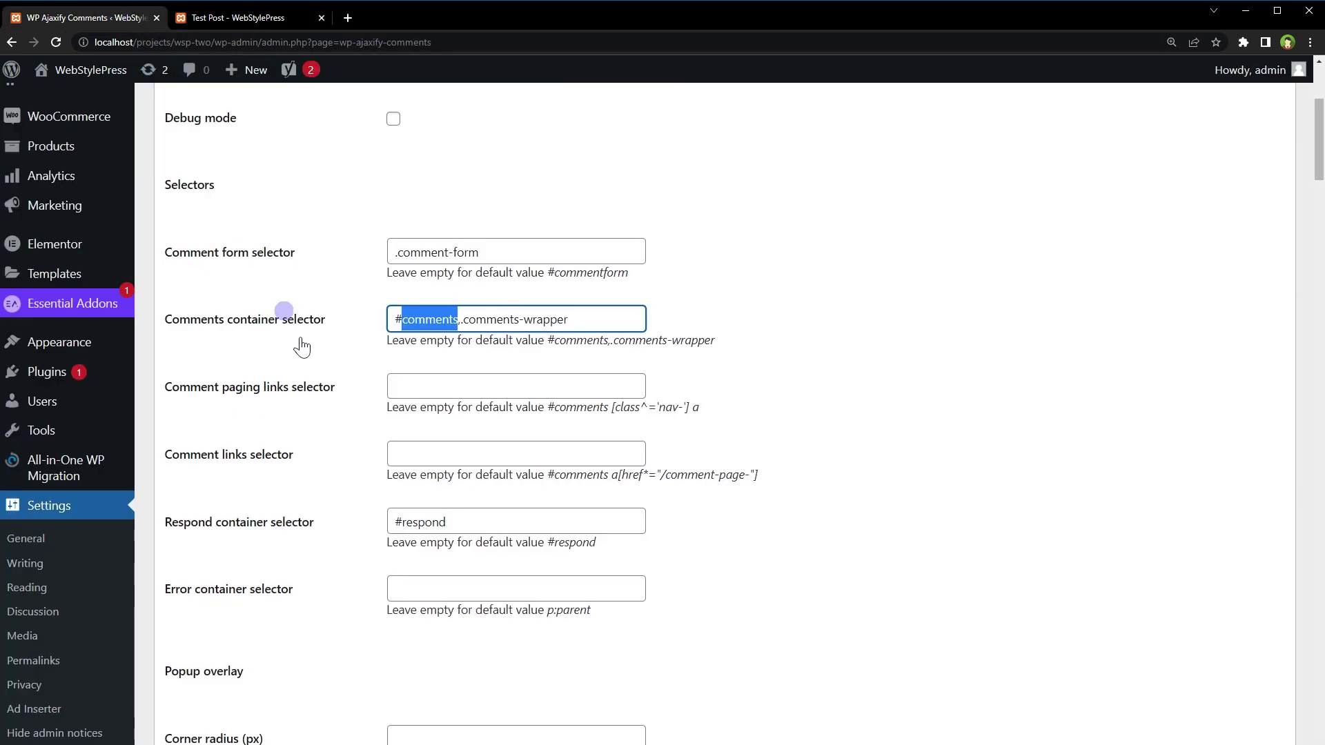
left_click_drag(349, 319, 164, 320)
left_click(242, 18)
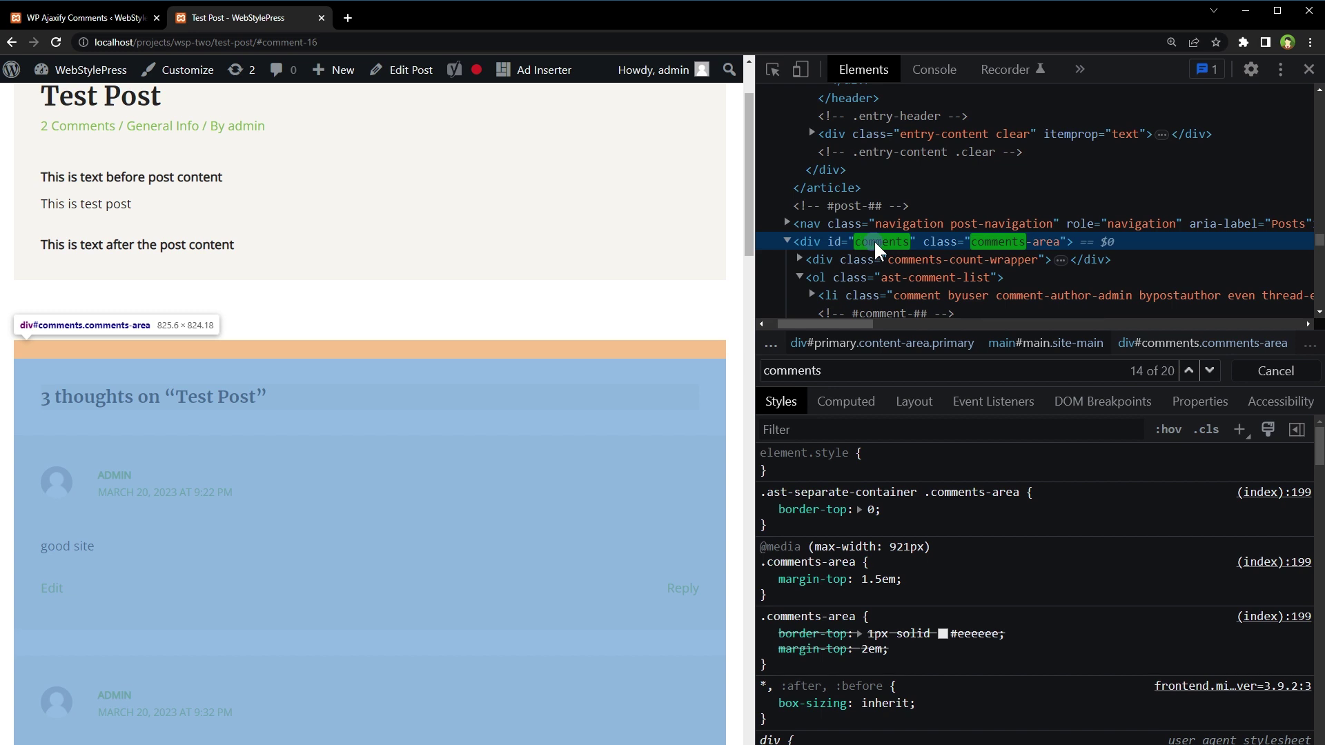
scroll(582, 345, "down", 8)
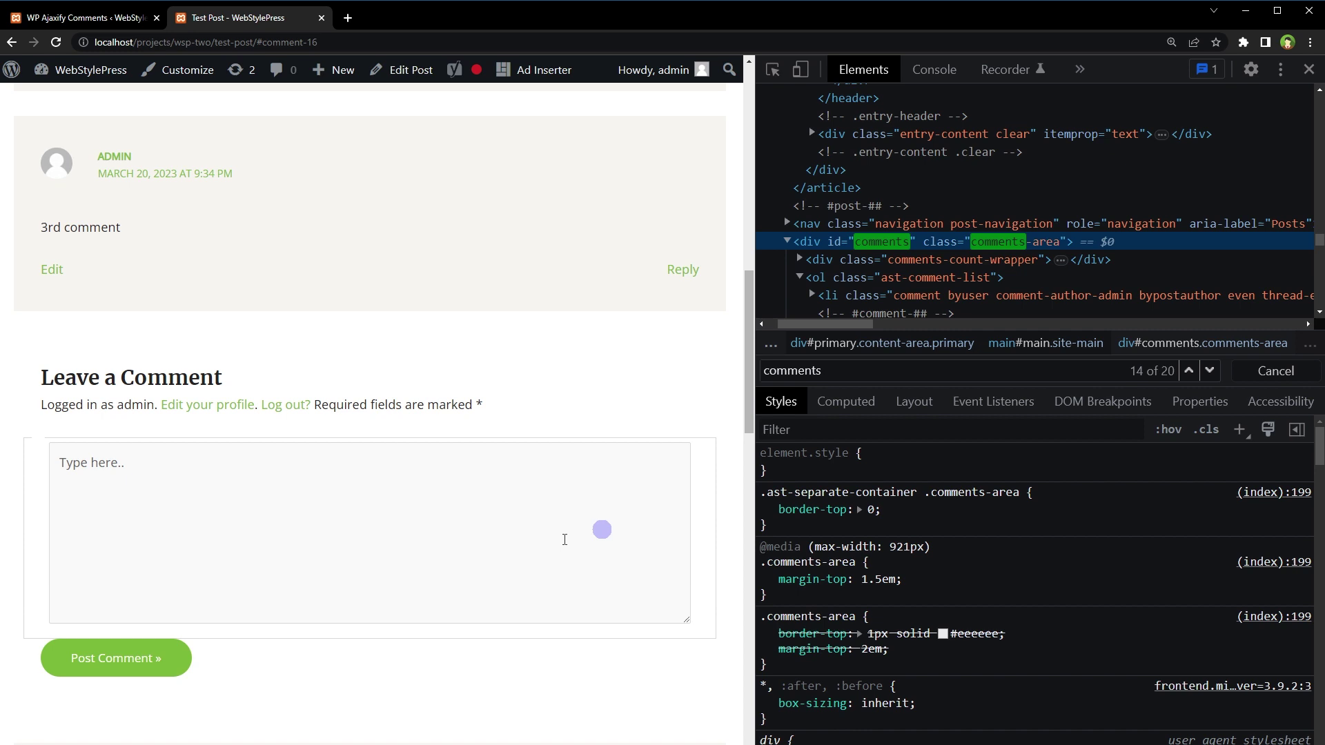
scroll(577, 432, "up", 8)
scroll(642, 392, "up", 2)
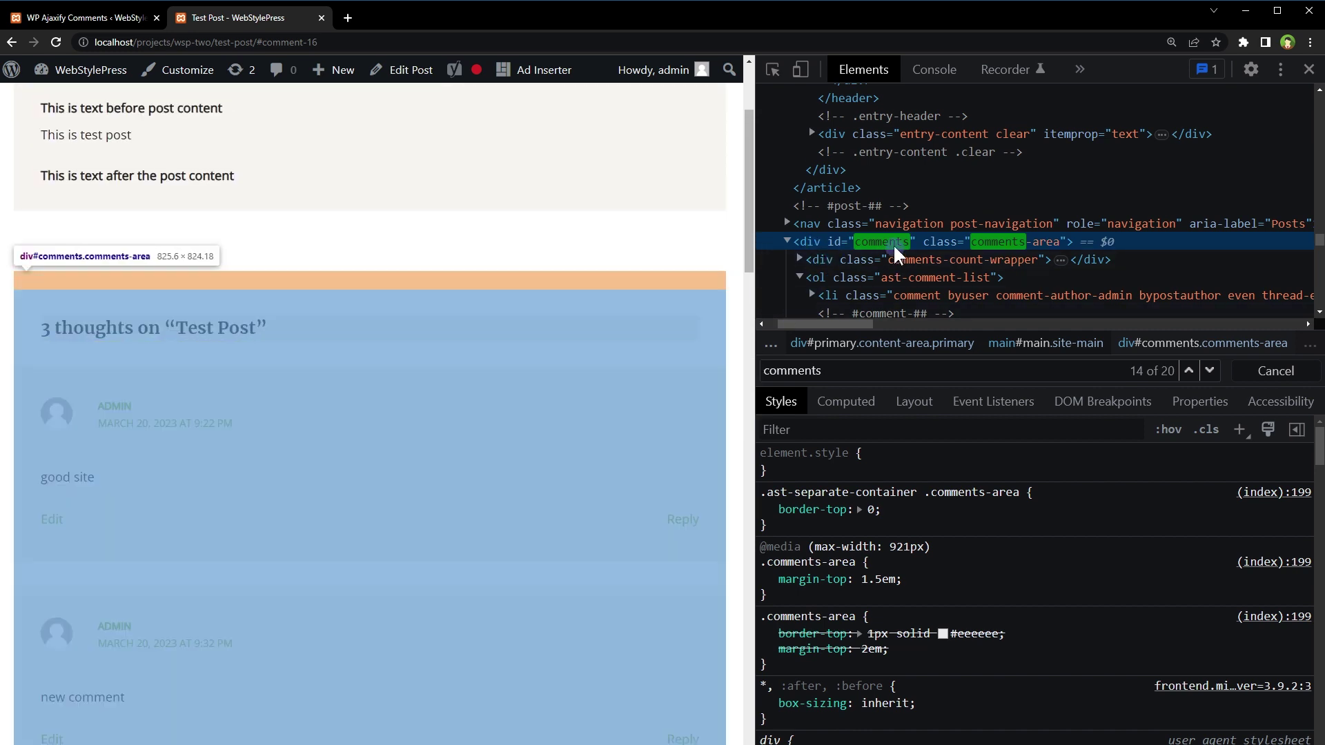
double_click(889, 241)
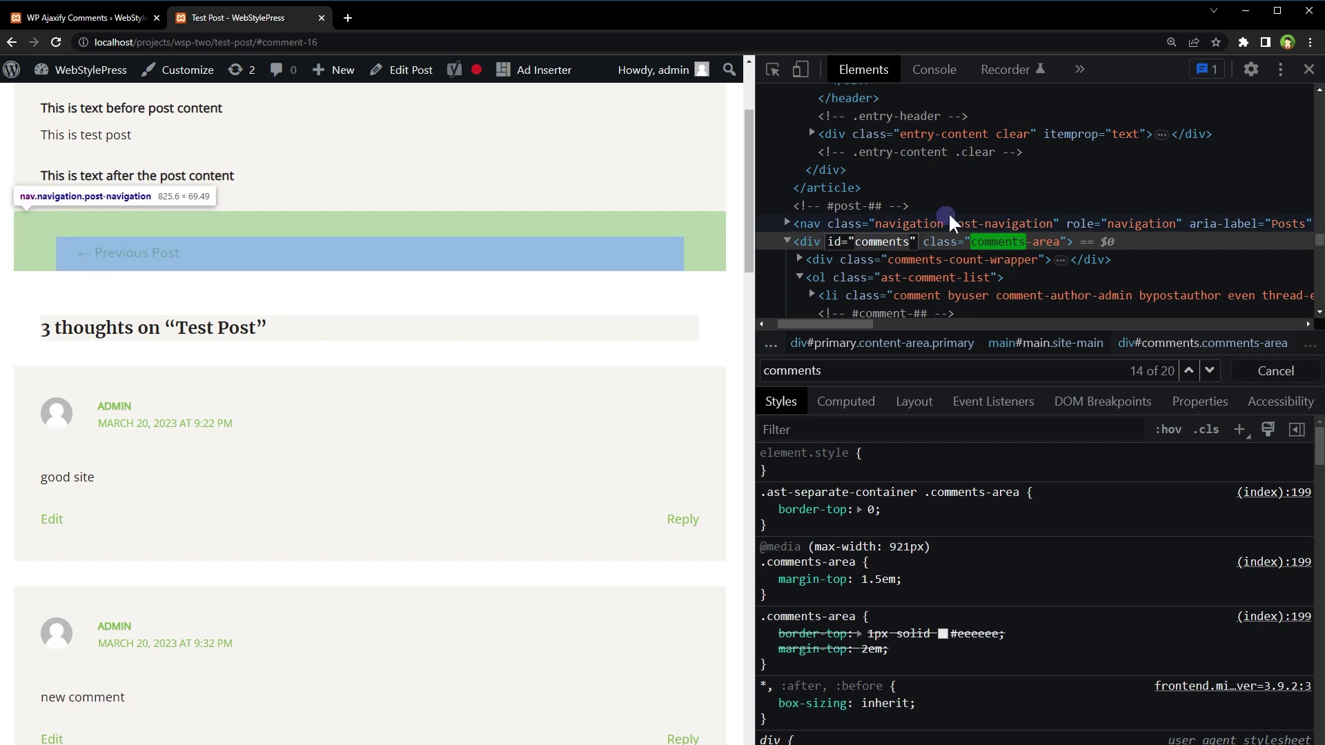
left_click(1309, 69)
left_click(154, 23)
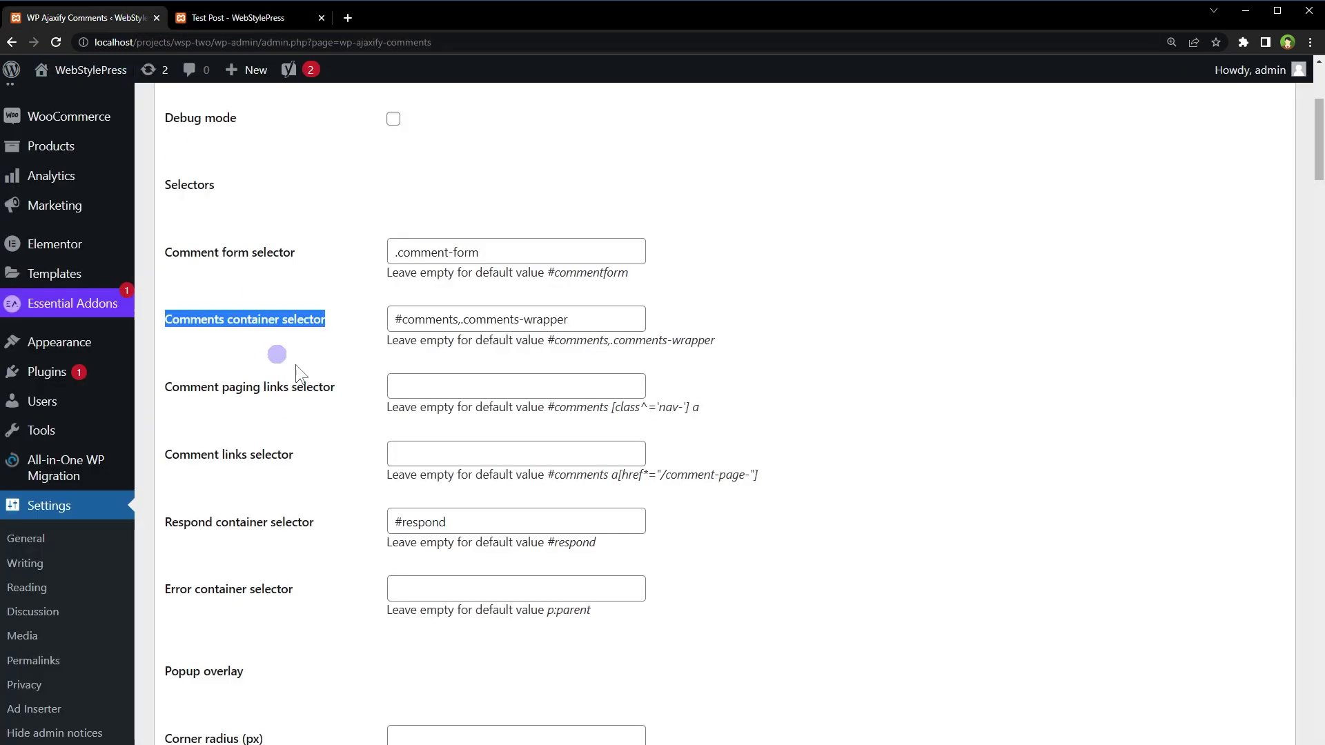
Clear the Comments container selector, leaving the default #comments,.comments-wrapper to apply
double_click(437, 320)
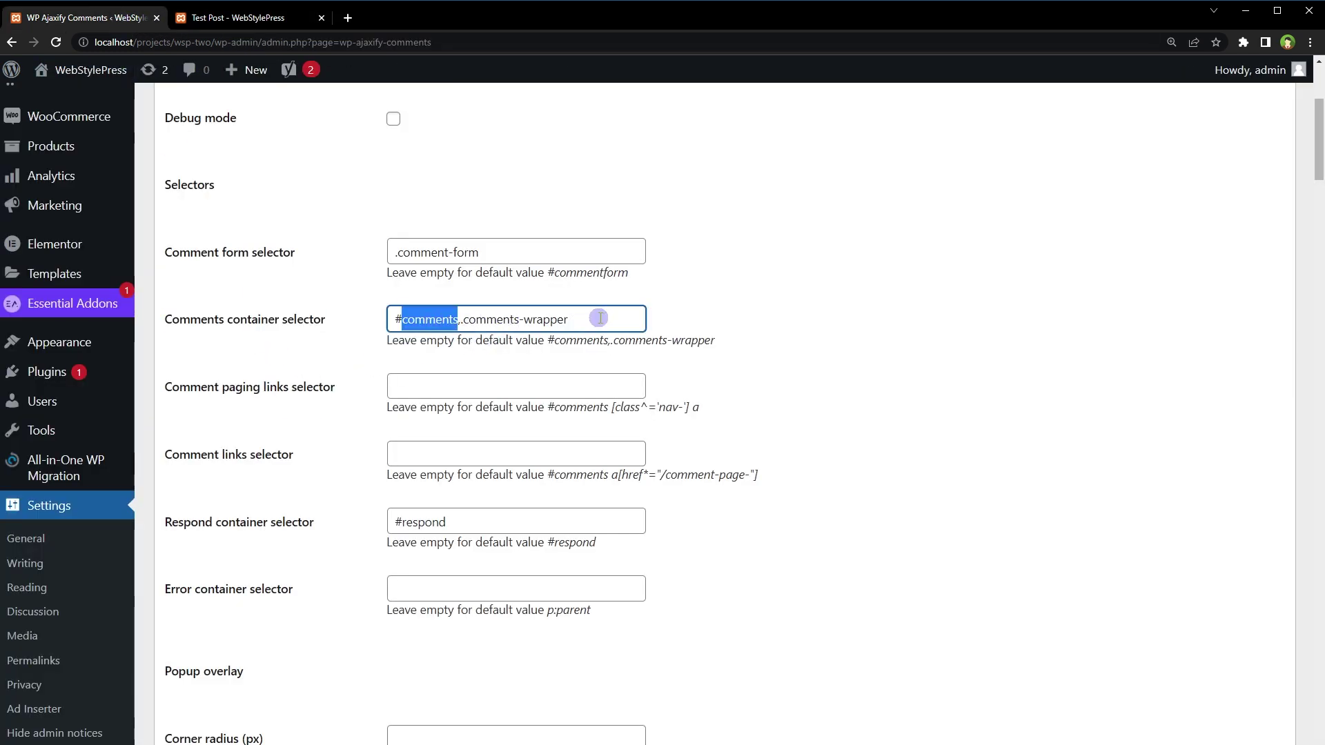
left_click_drag(595, 318, 342, 319)
key("BackSpace")
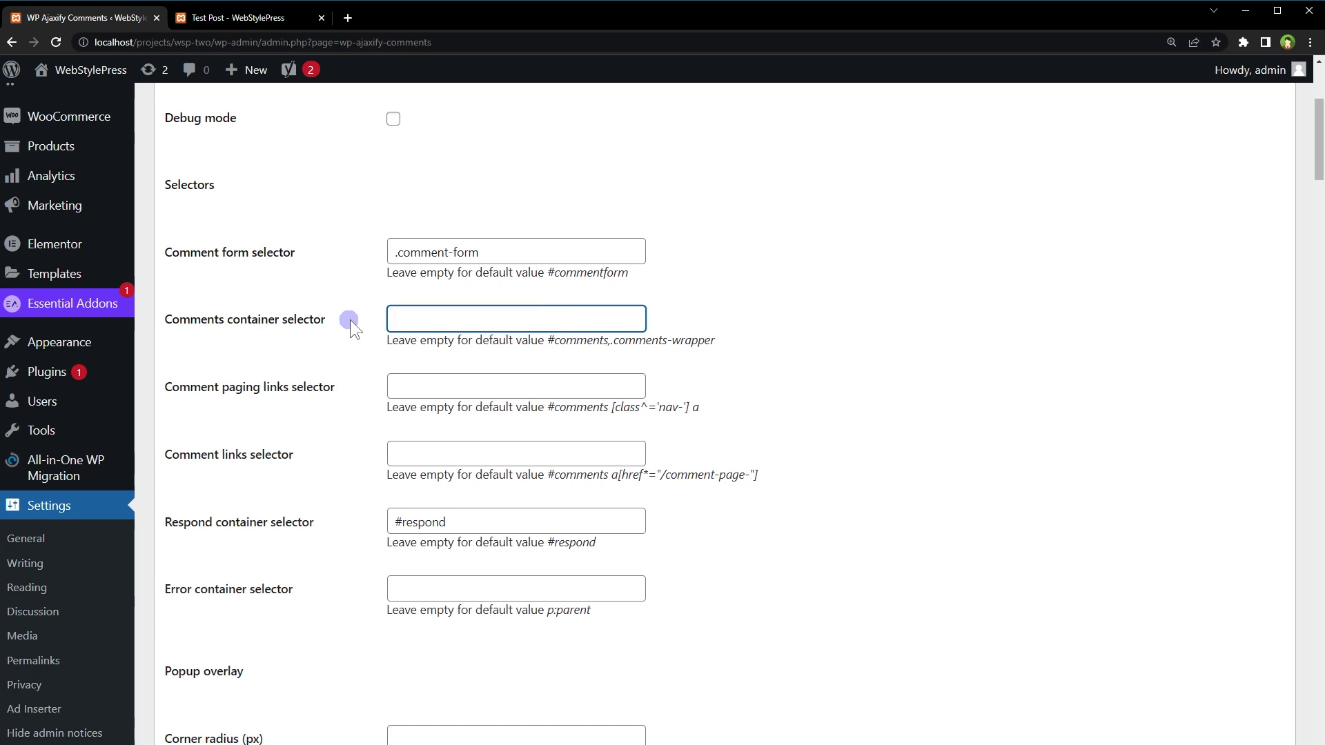
left_click(555, 344)
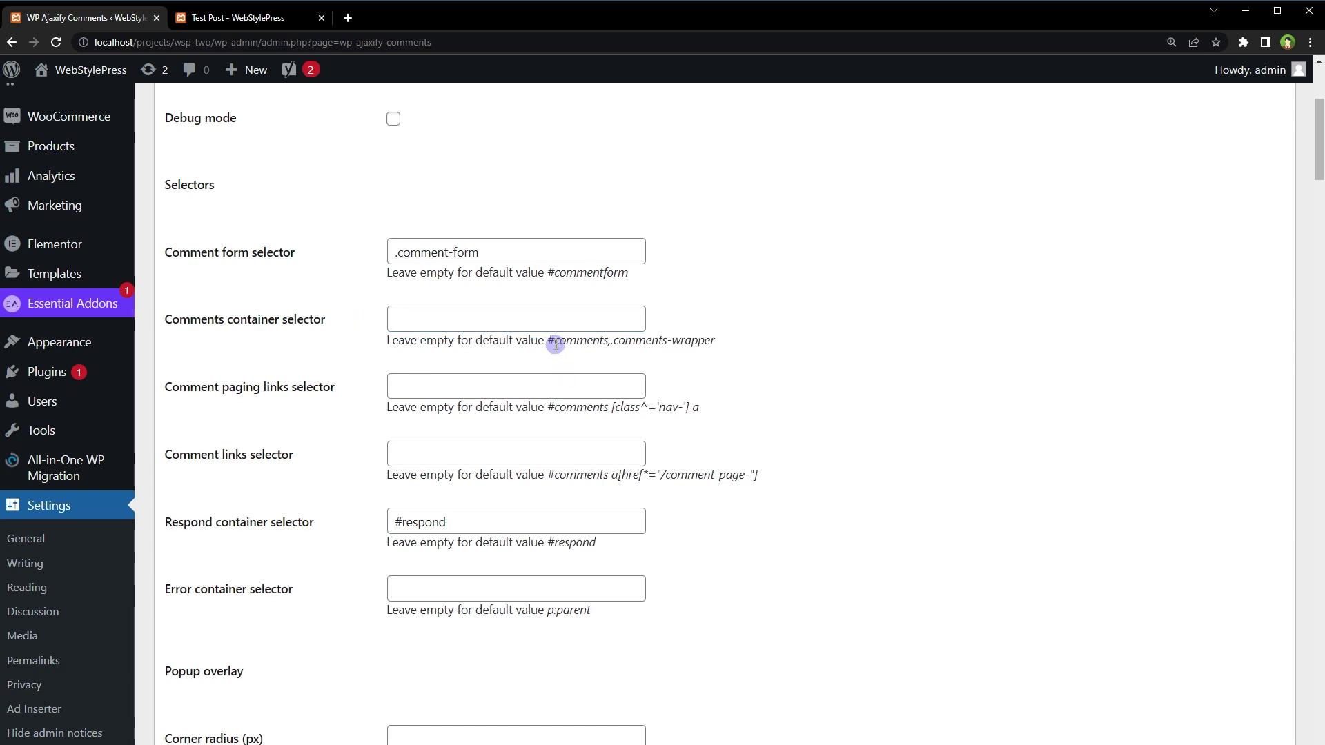
left_click_drag(556, 344, 787, 343)
left_click(611, 345)
left_click(787, 343)
Save the WP Ajaxify Comments plugin settings
left_click_drag(389, 341, 674, 341)
left_click(674, 341)
left_click_drag(1319, 138, 1321, 702)
left_click(208, 457)
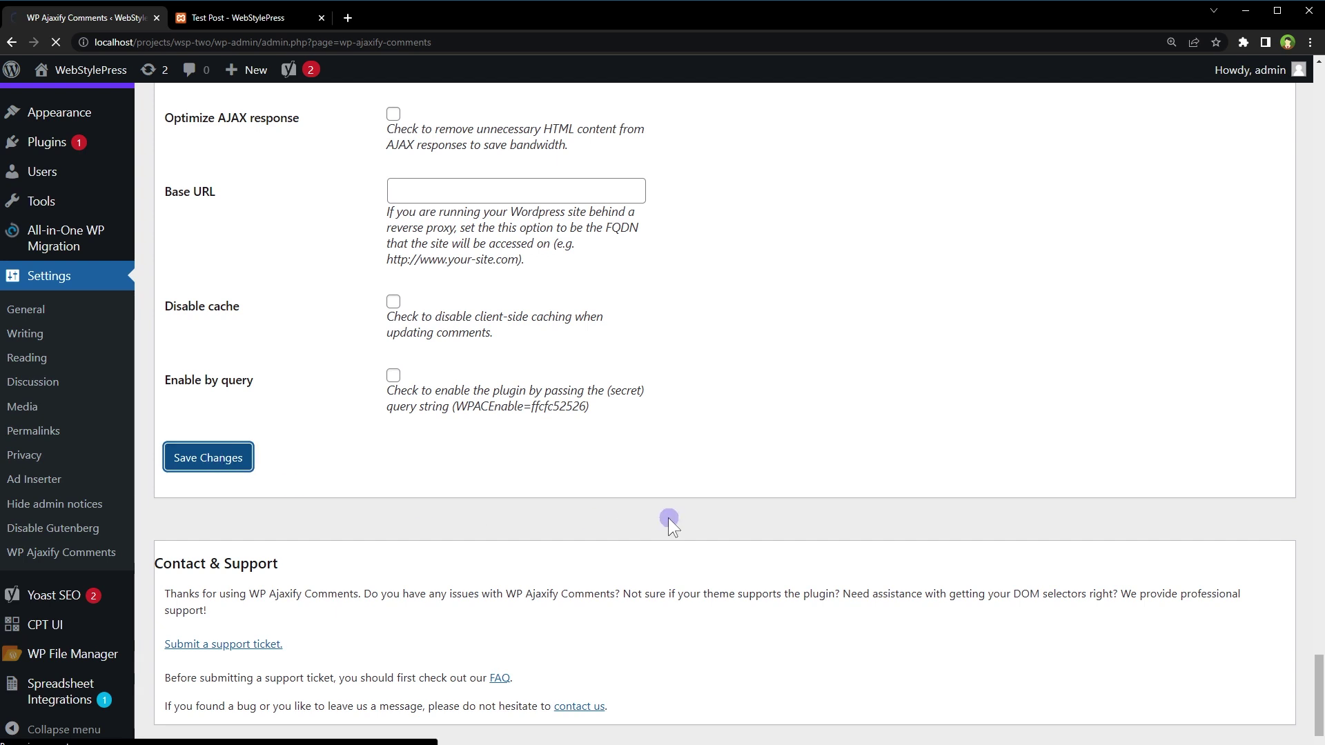
Reload the Test Post without the #comment-16 anchor in its address
left_click(275, 19)
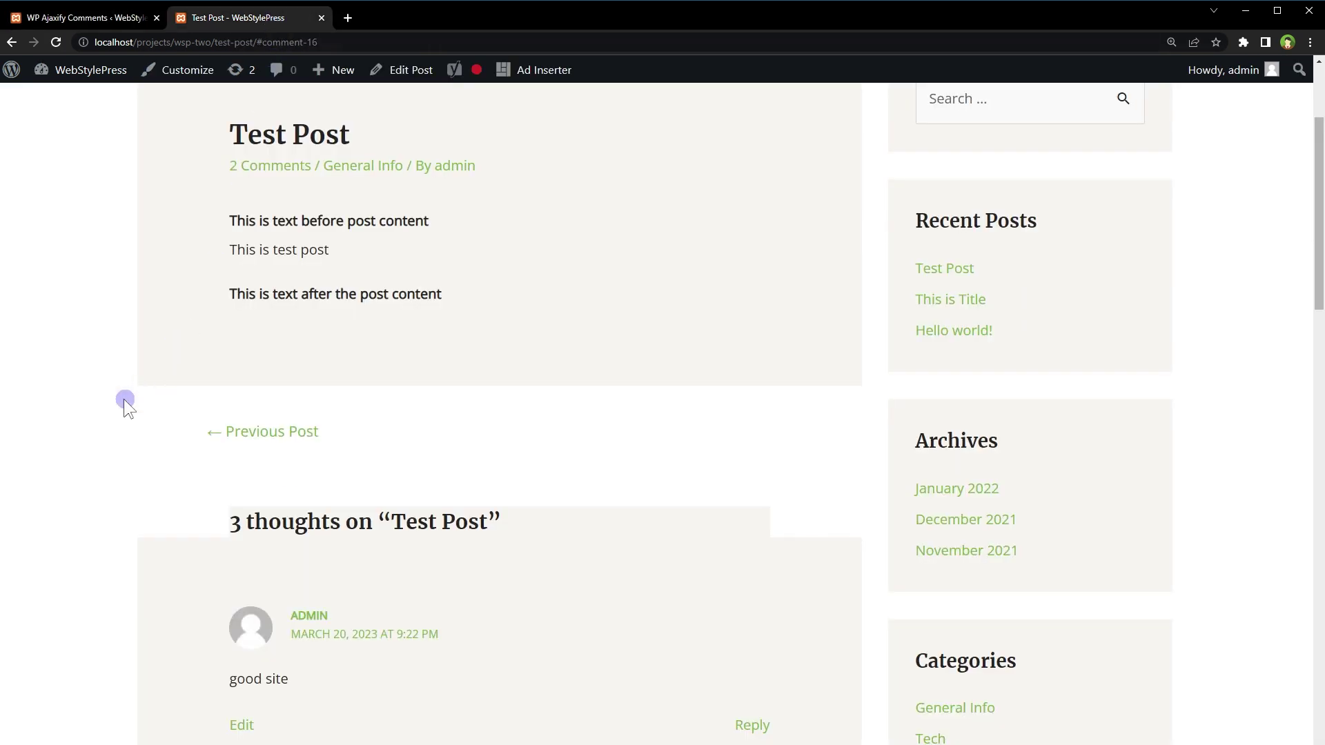
key("ctrl+l")
key("End")
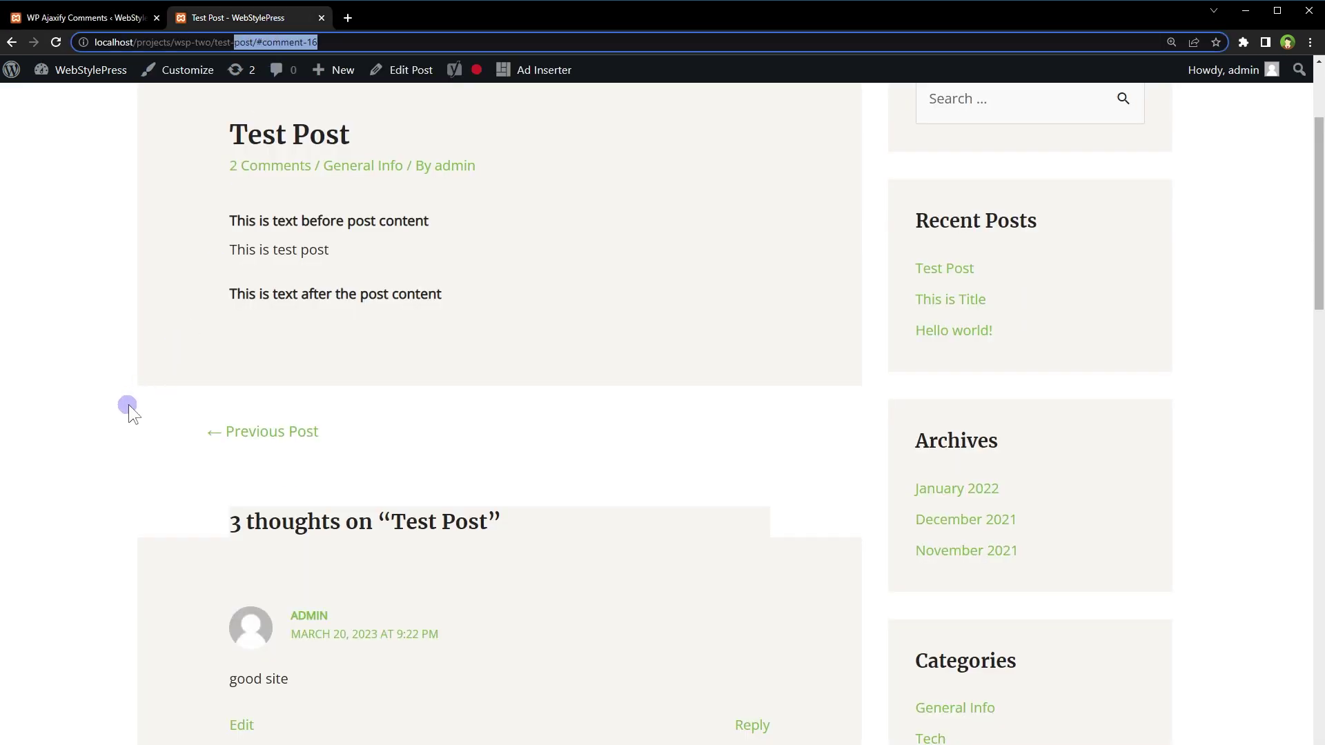
key("shift+Left")
key("shift+Left")
key("shift+Left")
key("shift+Left")
key("shift+Left")
key("shift+Left")
key("shift+Left")
key("shift+Left")
key("shift+Left")
key("shift+Left")
key("shift+Left")
key("BackSpace")
key("Return")
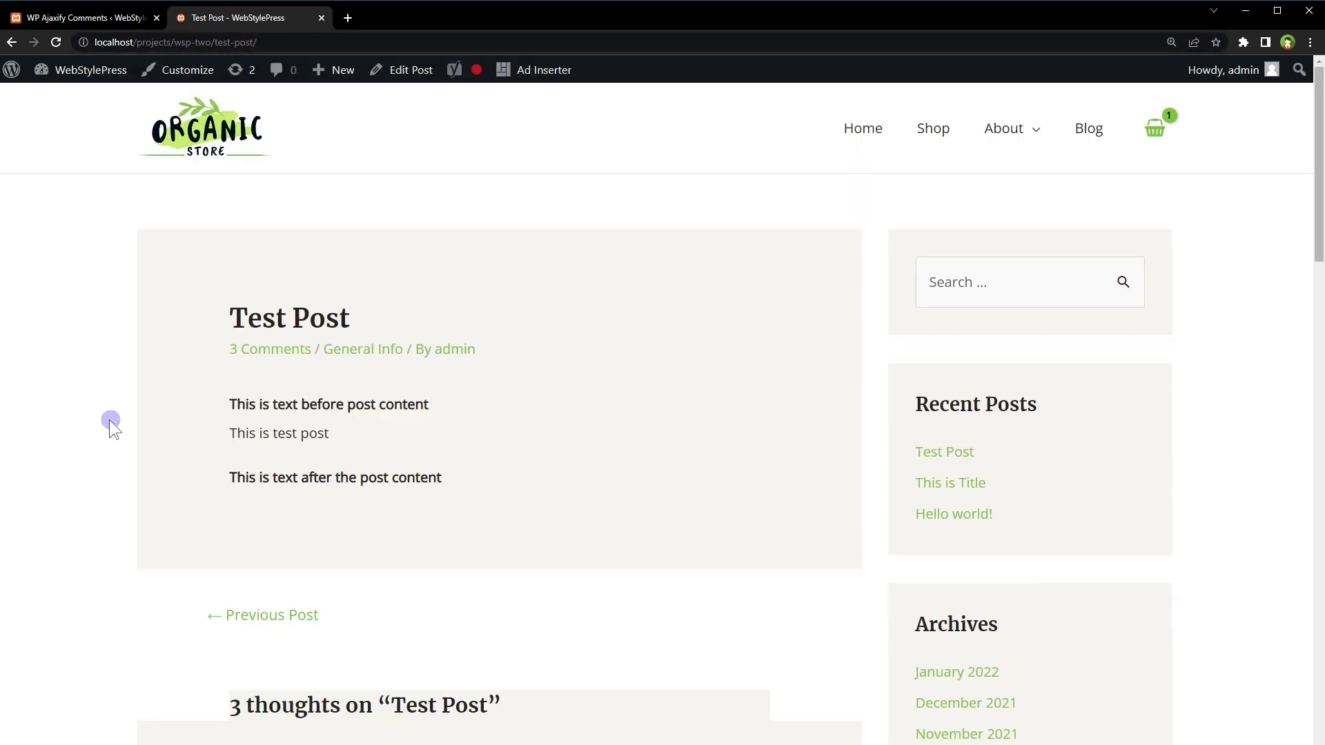
Post the comment '4th comment' and confirm it appears without a page reload
scroll(121, 400, "down", 13)
scroll(121, 406, "down", 5)
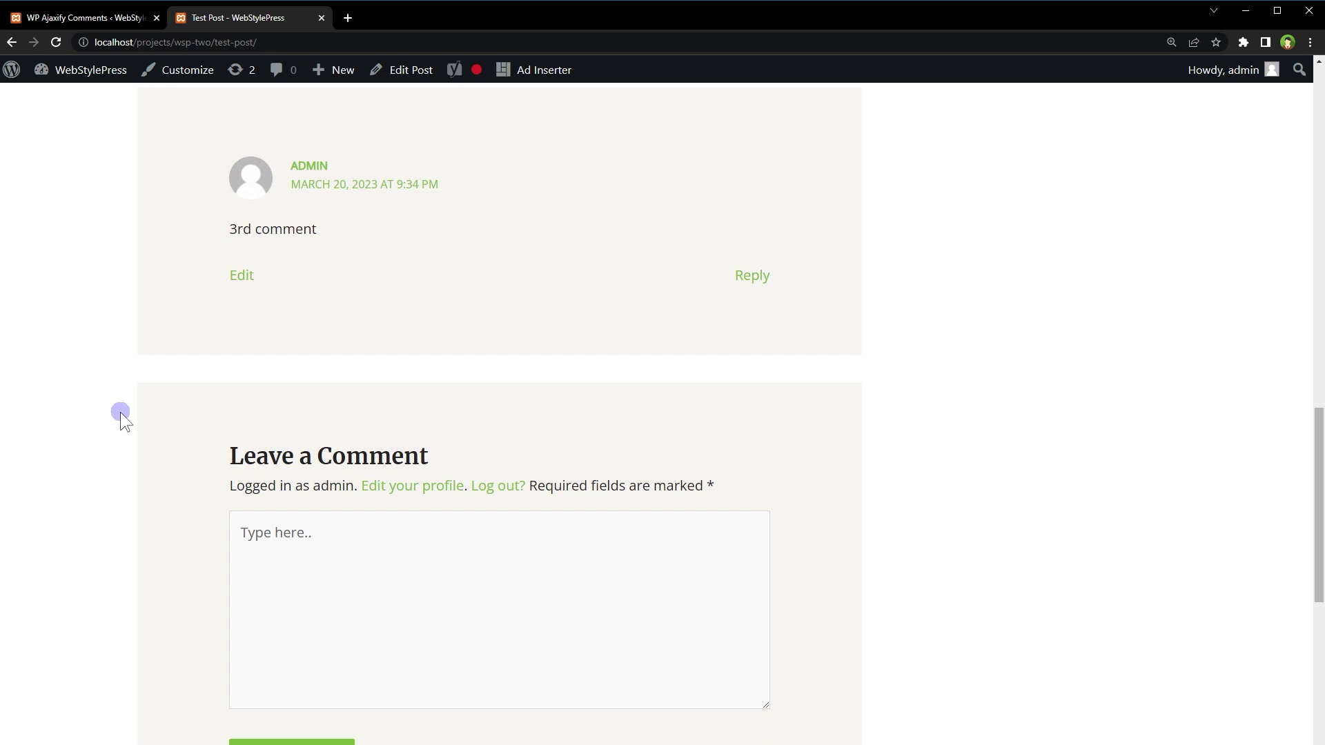
left_click(394, 532)
type("4th comment")
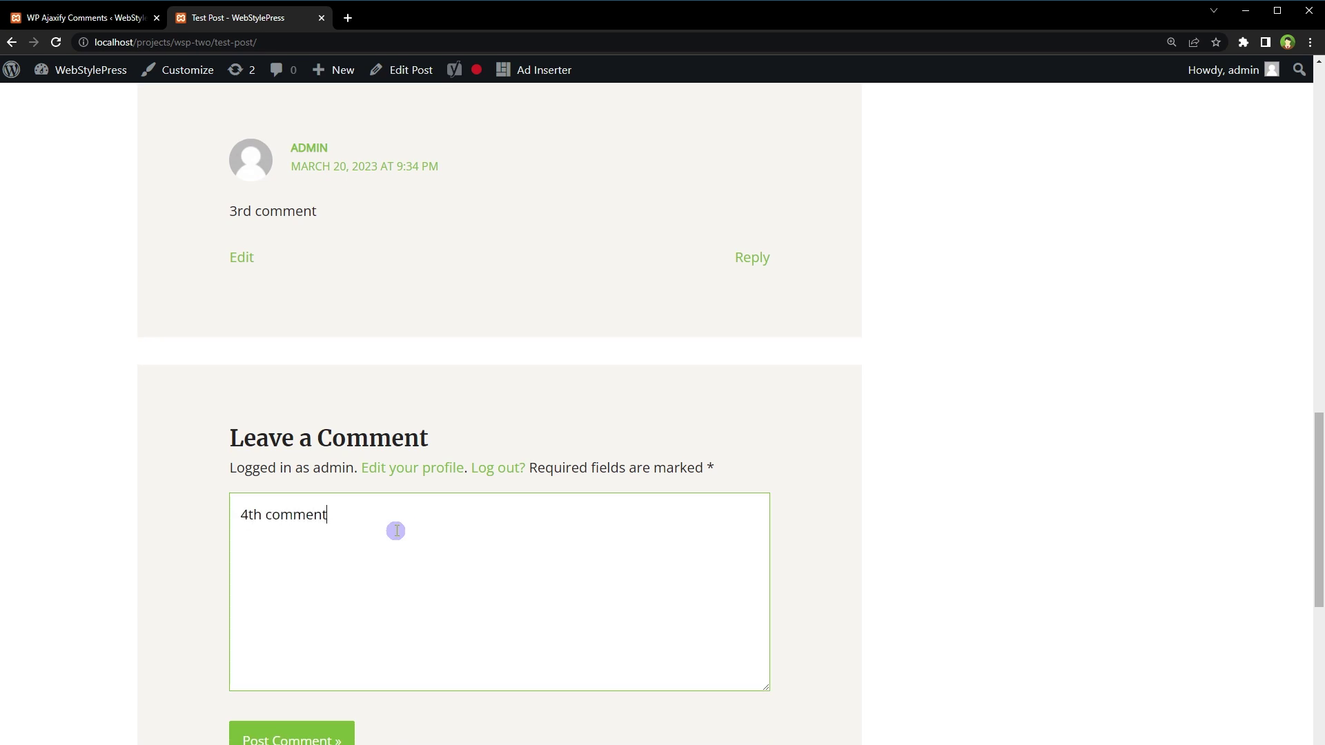
scroll(387, 538, "down", 3)
left_click(341, 542)
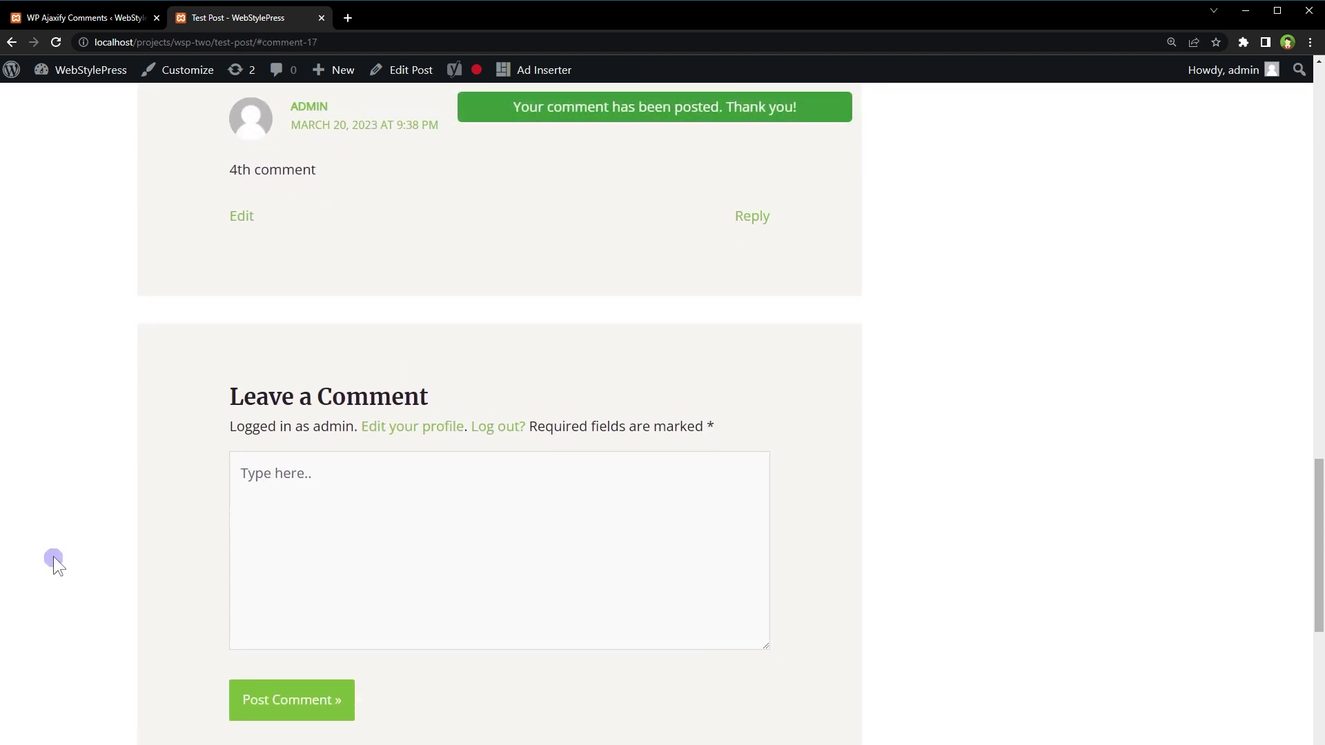
scroll(62, 546, "up", 5)
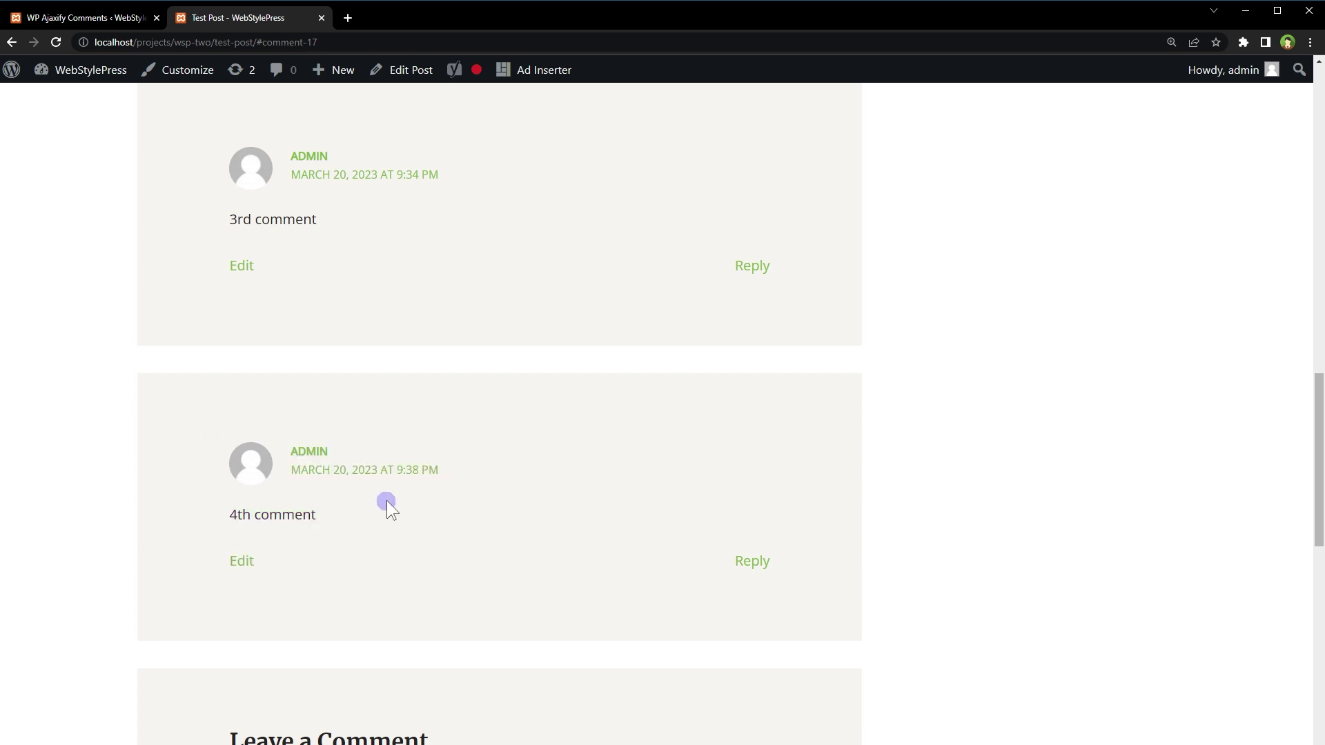
Reload the Test Post in the private window and try submitting the empty comment form
key("alt+Tab")
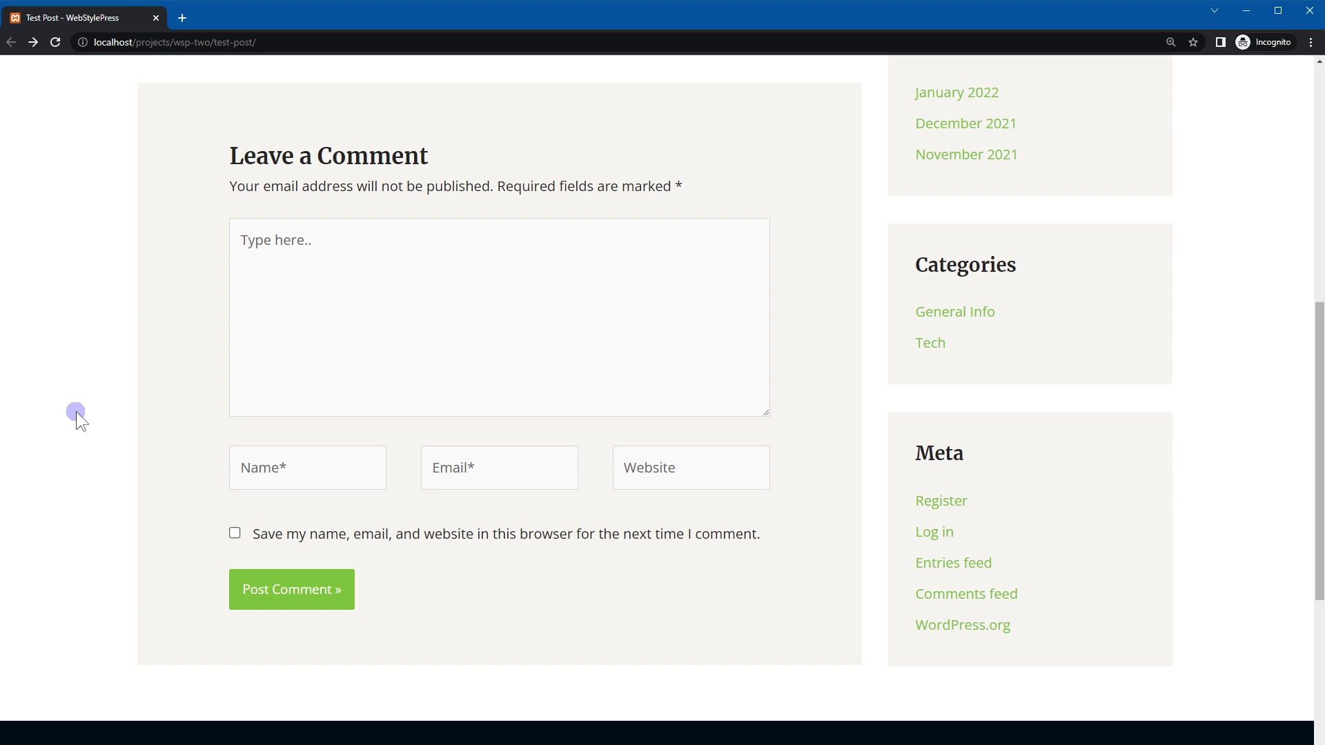
key("ctrl+l")
key("Return")
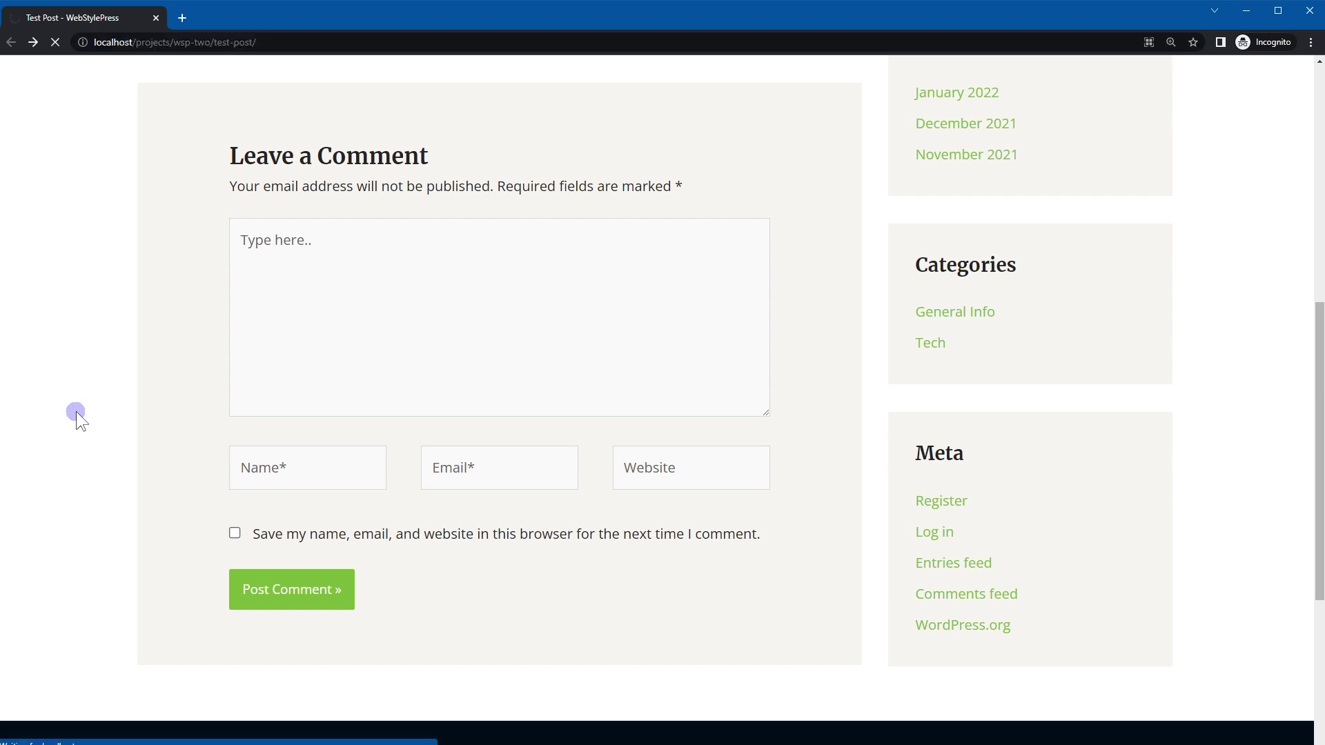
scroll(78, 412, "down", 8)
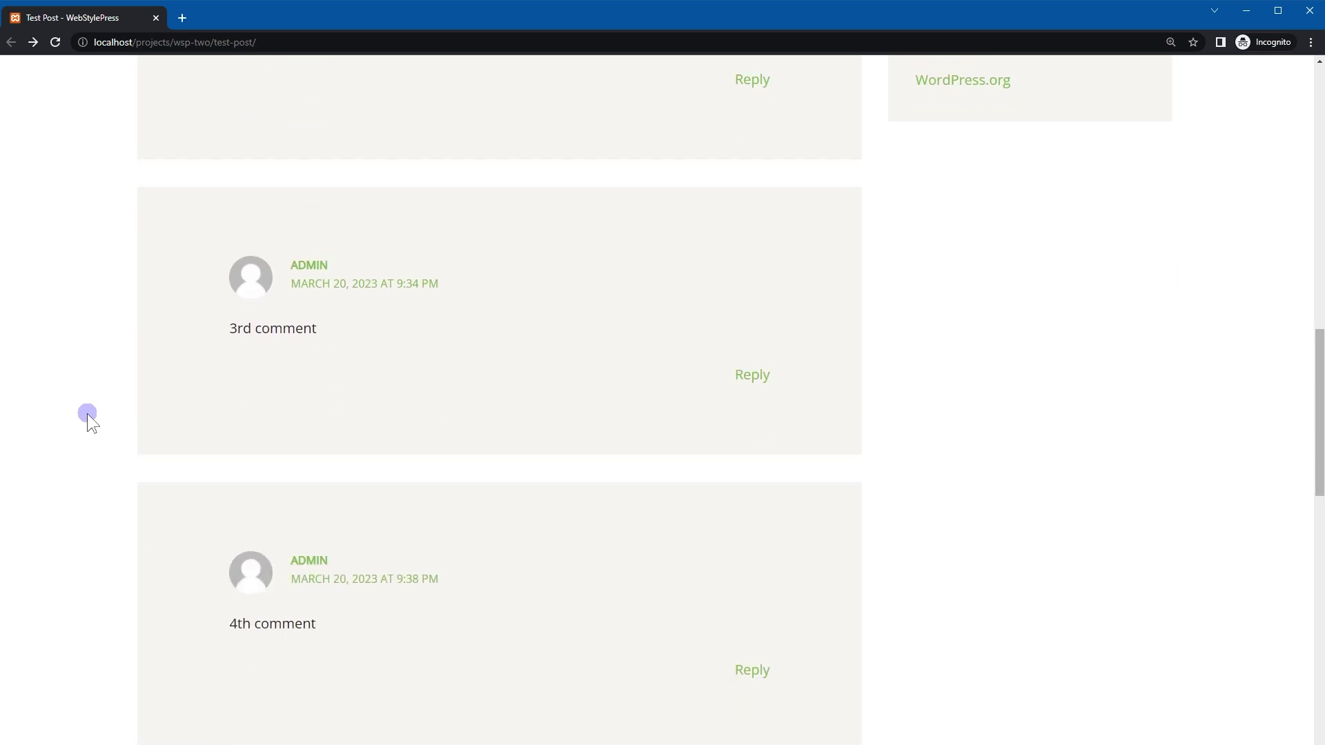
scroll(87, 412, "down", 10)
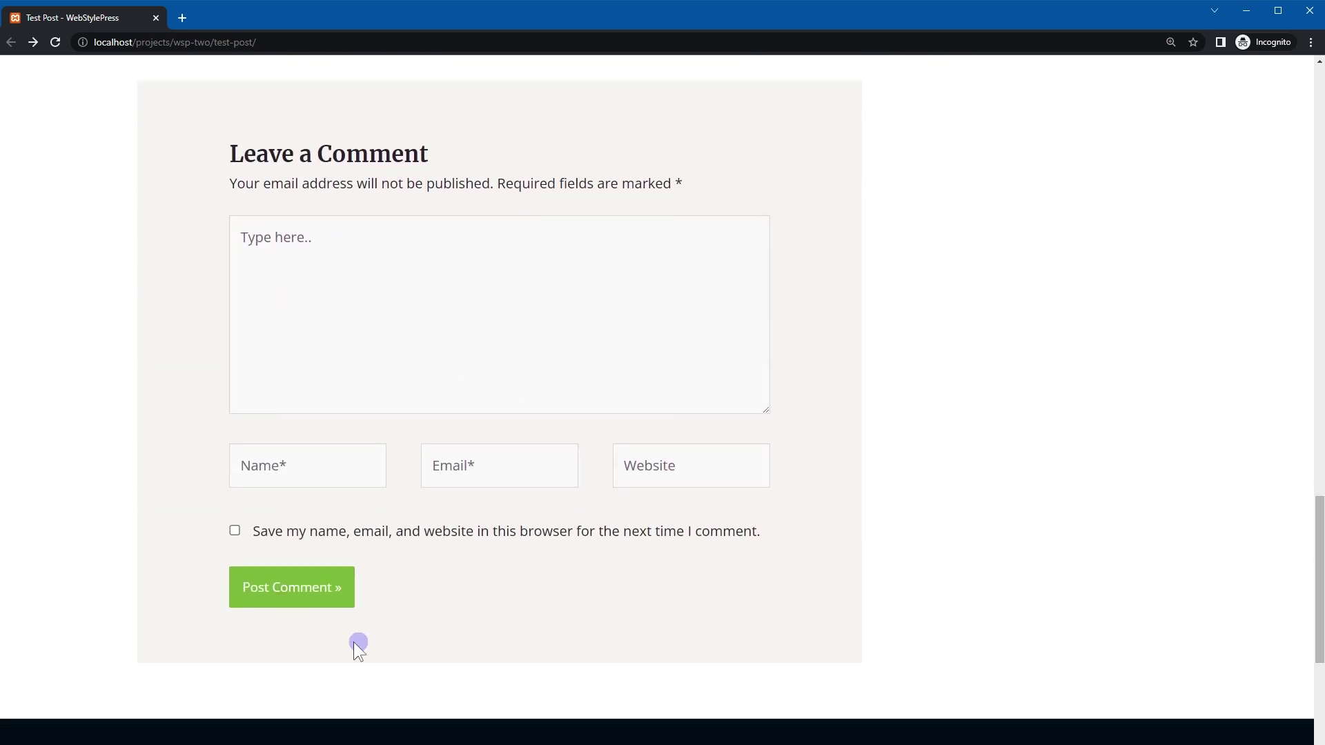
left_click(274, 580)
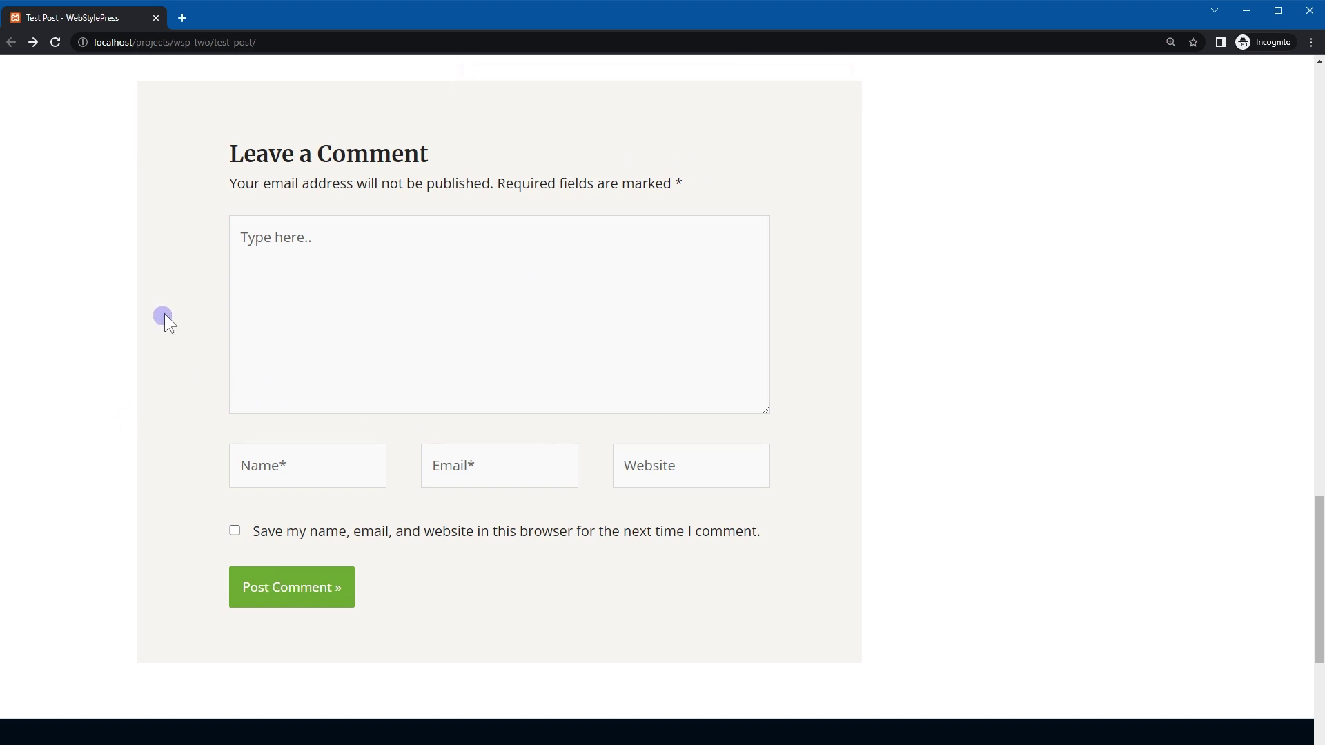
Post the guest comment 'test comment goes here' with a guest name and e-mail address
left_click(314, 287)
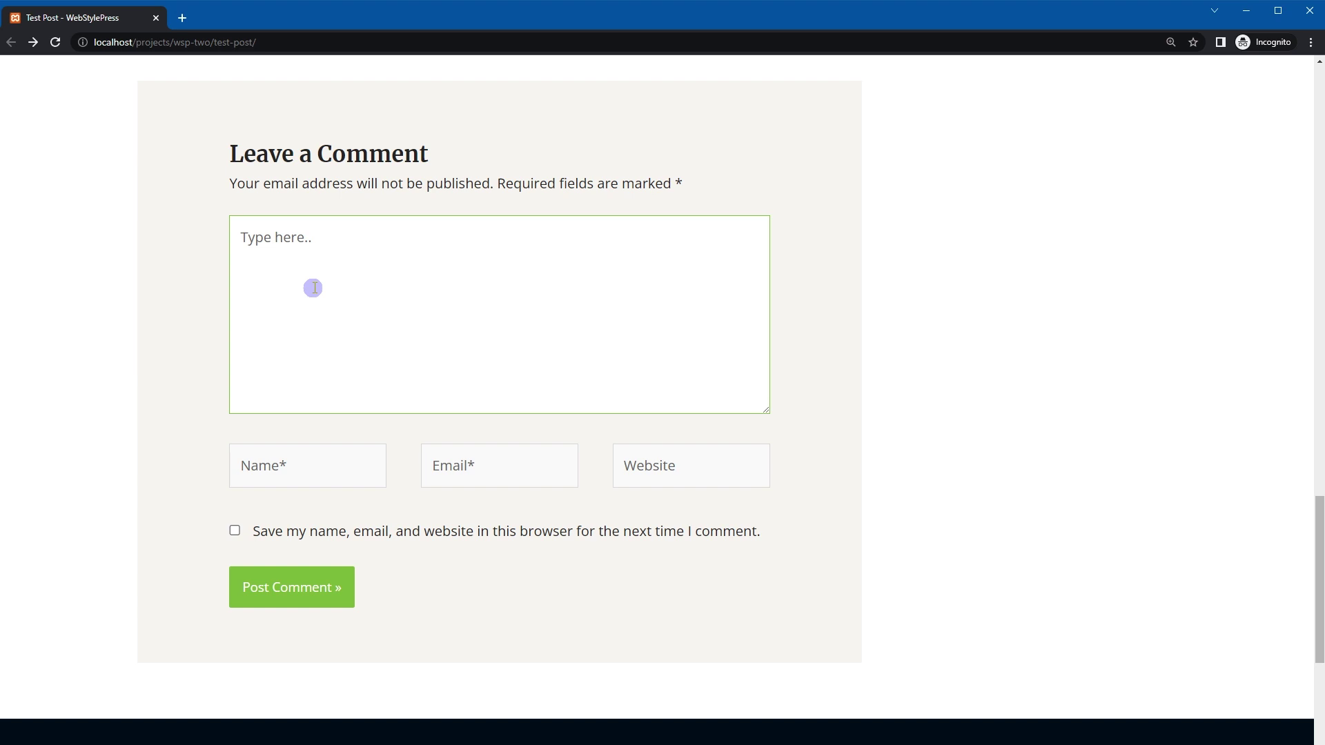
type("test comment goes here")
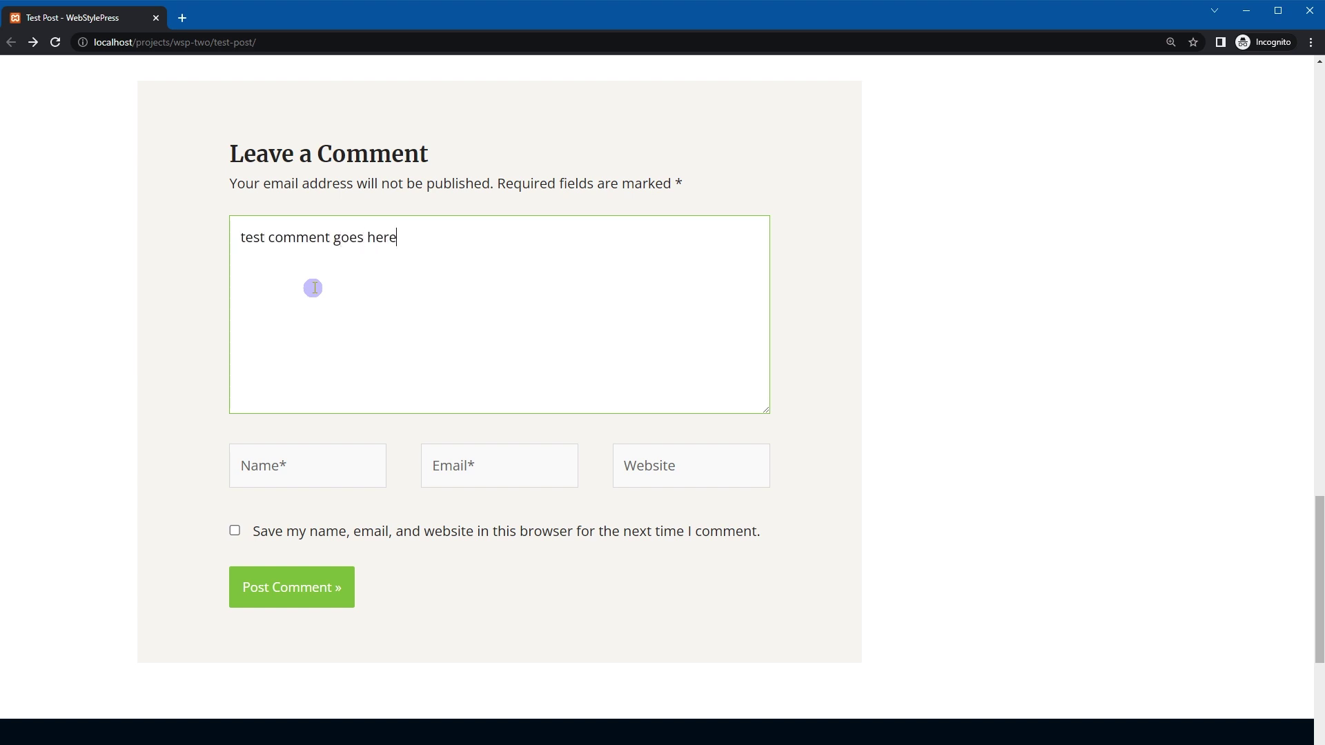
left_click(265, 465)
type("test name")
key("Tab")
type("teste")
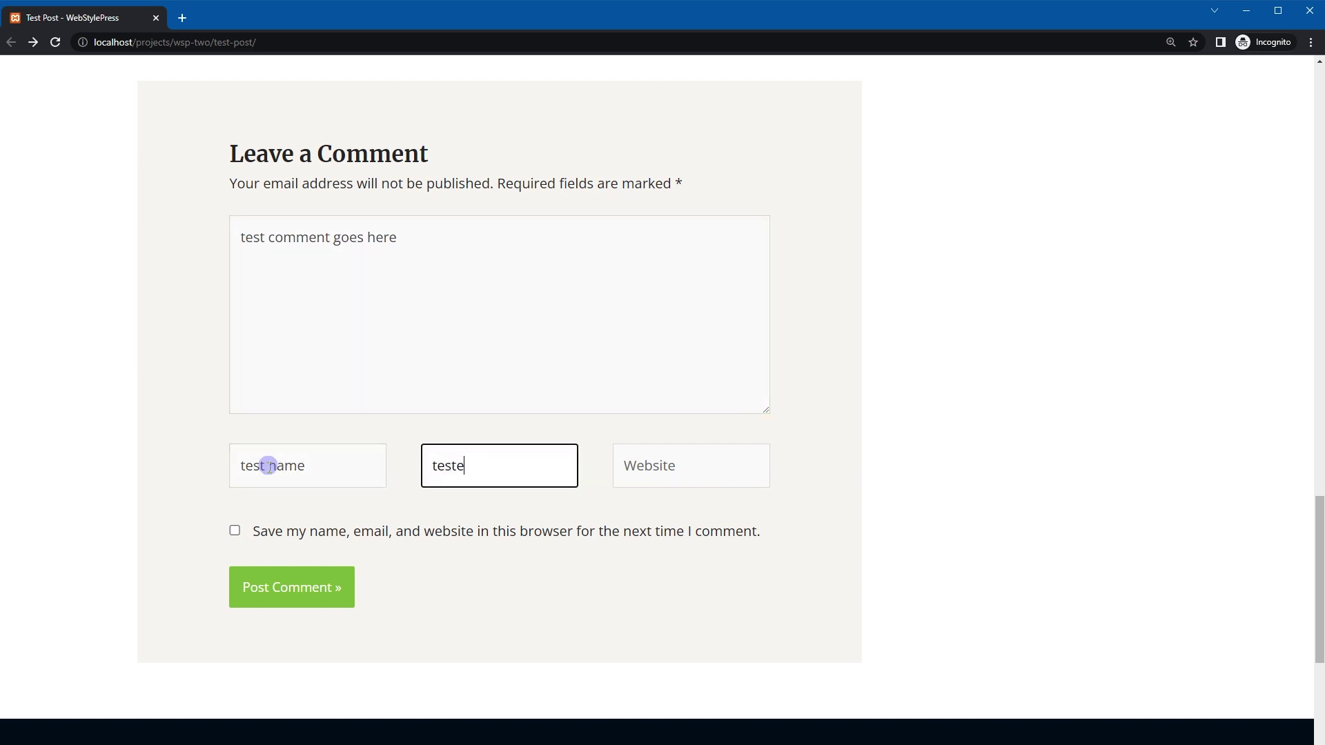
type("mail@testserver")
key("Tab")
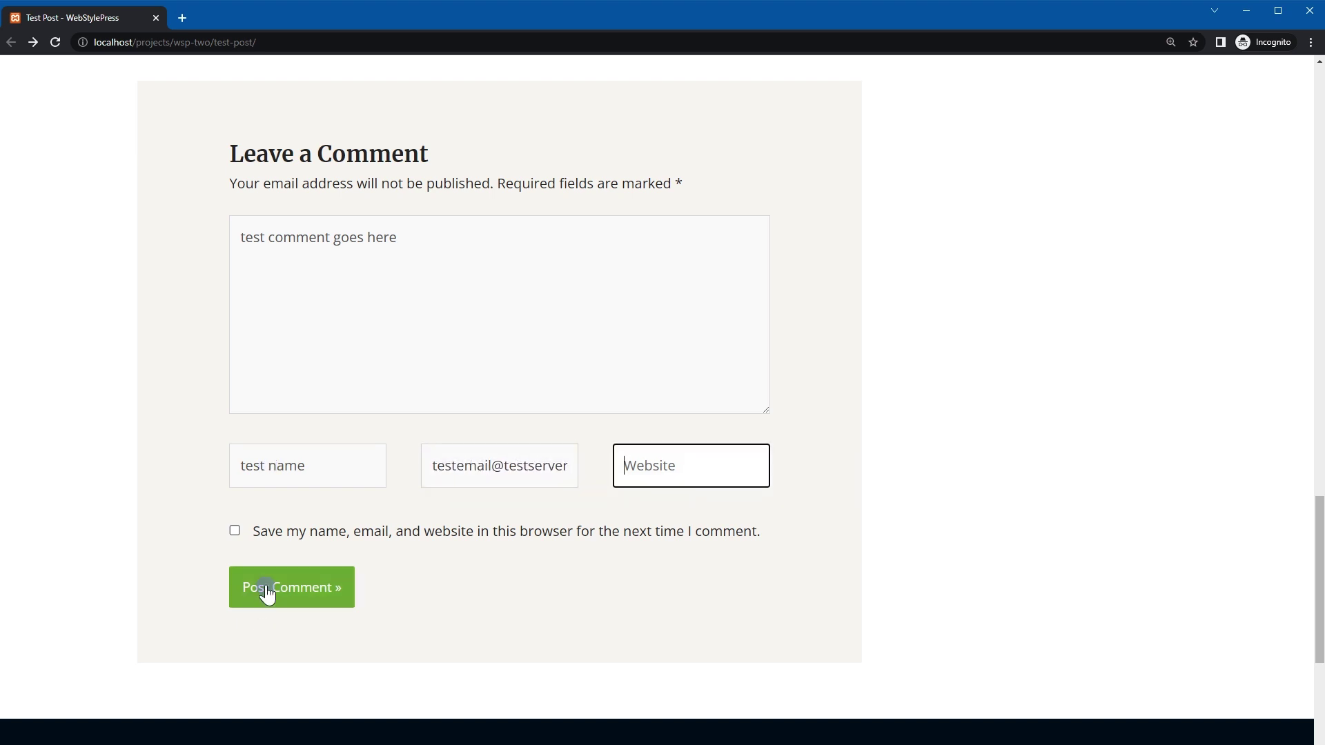
left_click(267, 590)
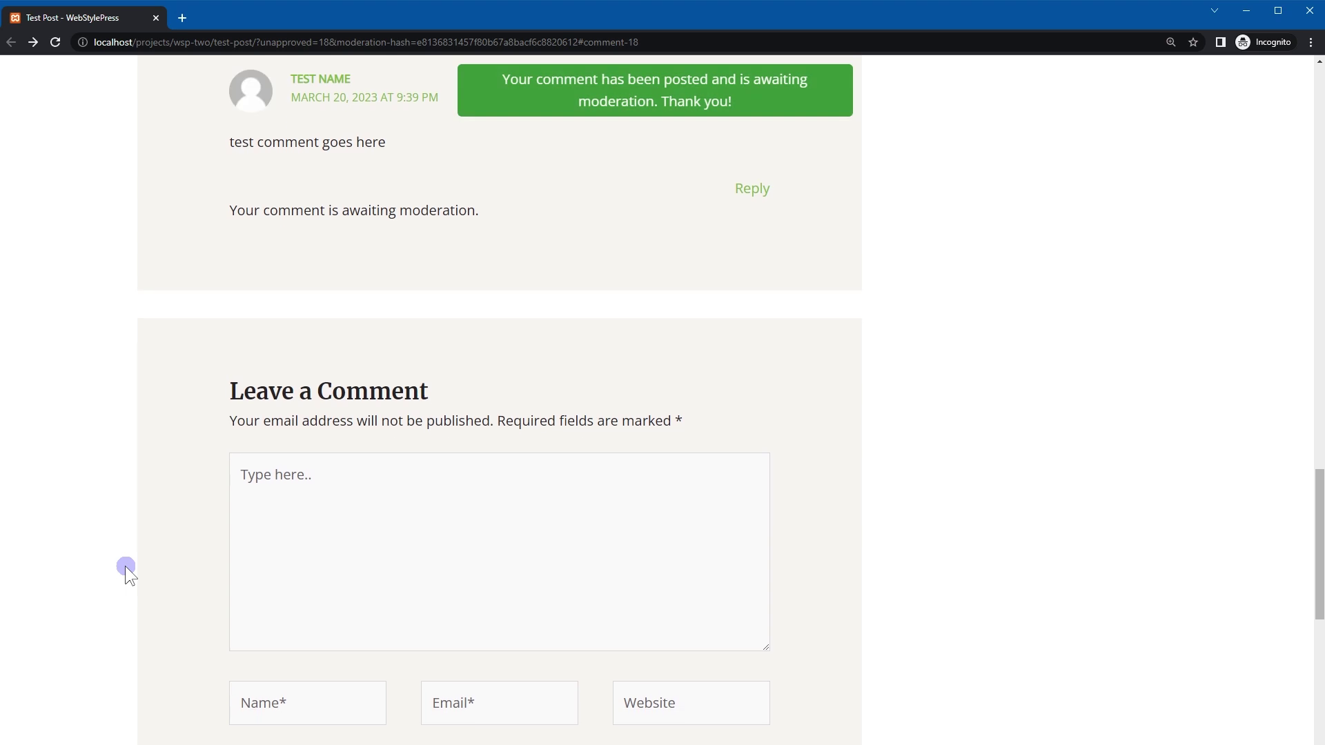
Verify the new guest comment is listed as awaiting moderation, then return to the admin window
scroll(126, 566, "up", 4)
left_click_drag(105, 374, 929, 532)
left_click(951, 537)
scroll(1001, 532, "up", 3)
scroll(1002, 535, "down", 3)
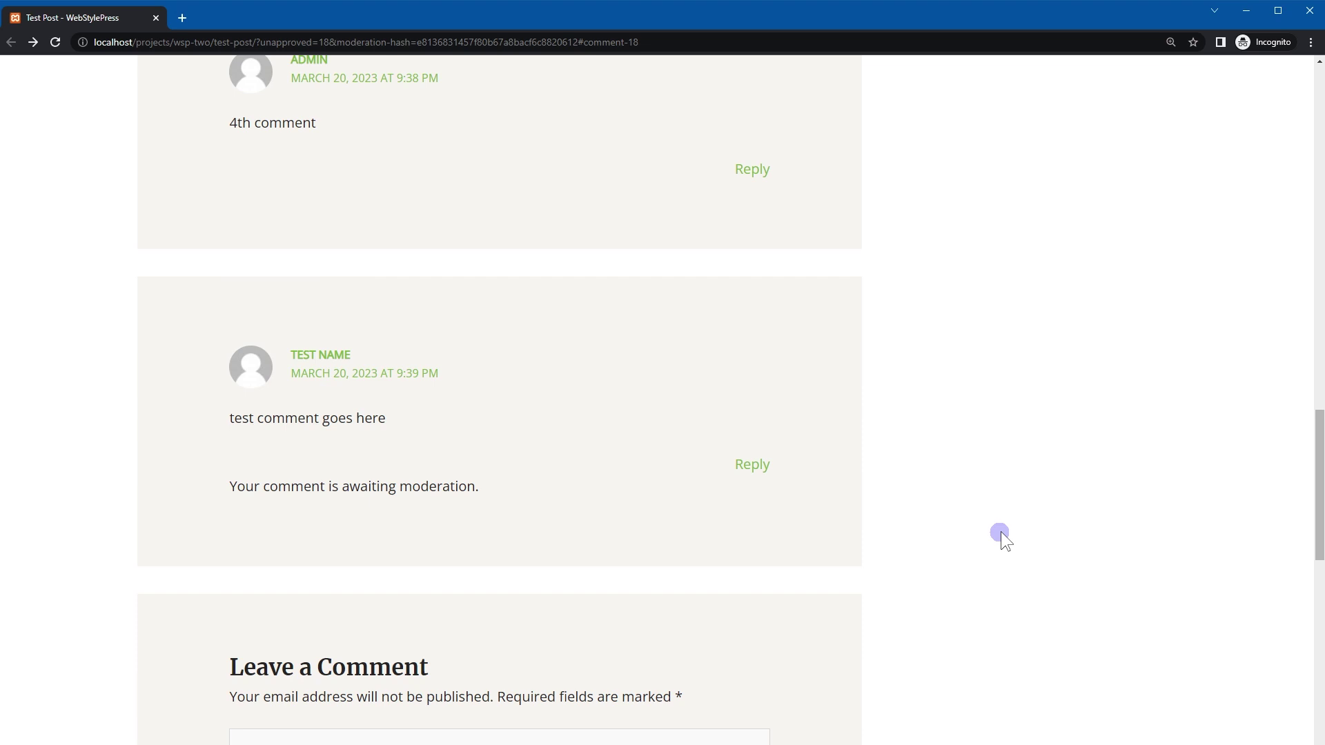
left_click_drag(807, 544, 91, 349)
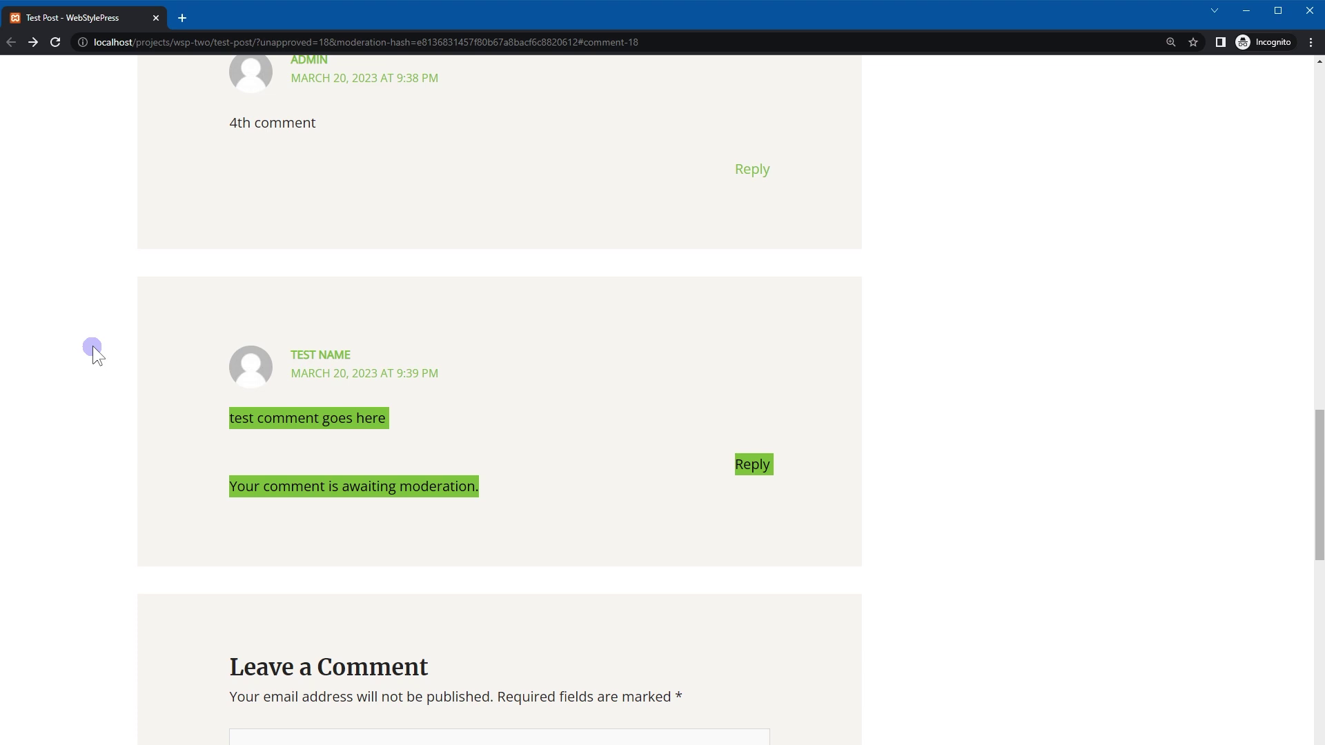
key("alt+Tab")
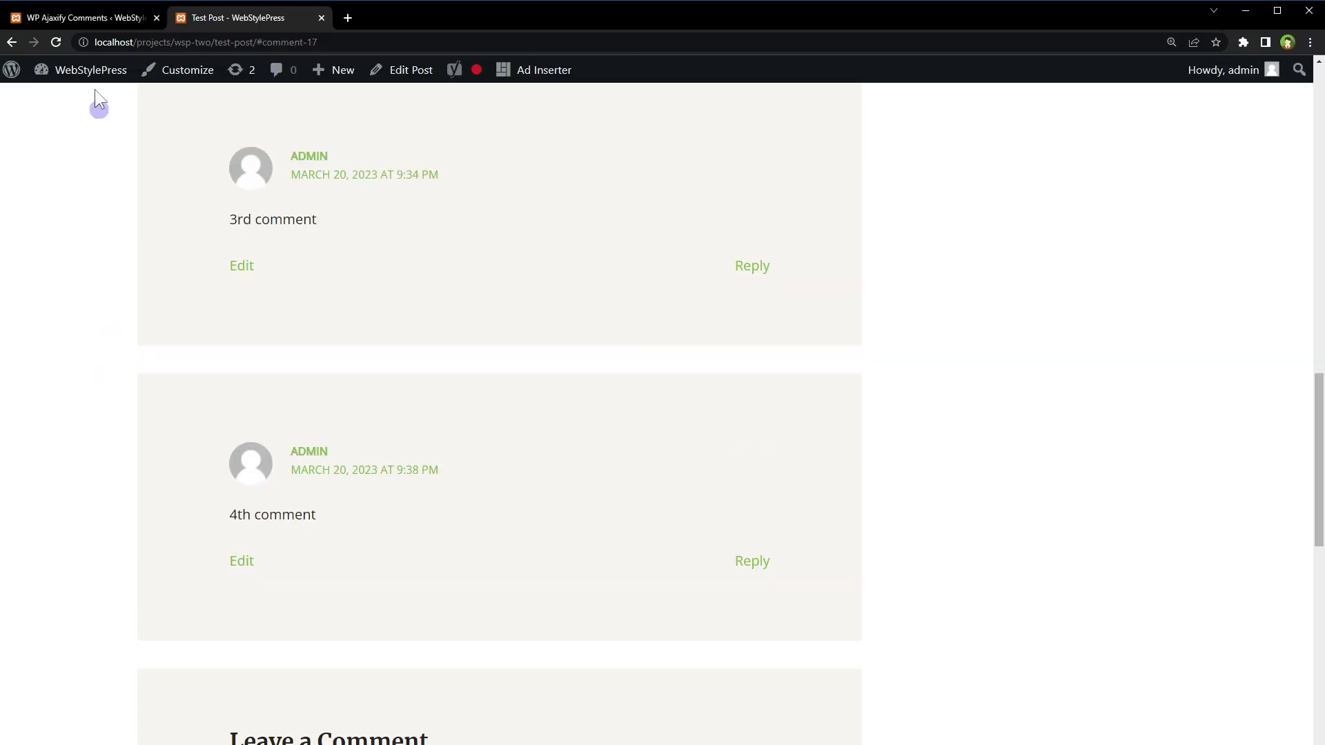
left_click(72, 18)
scroll(820, 369, "down", 3)
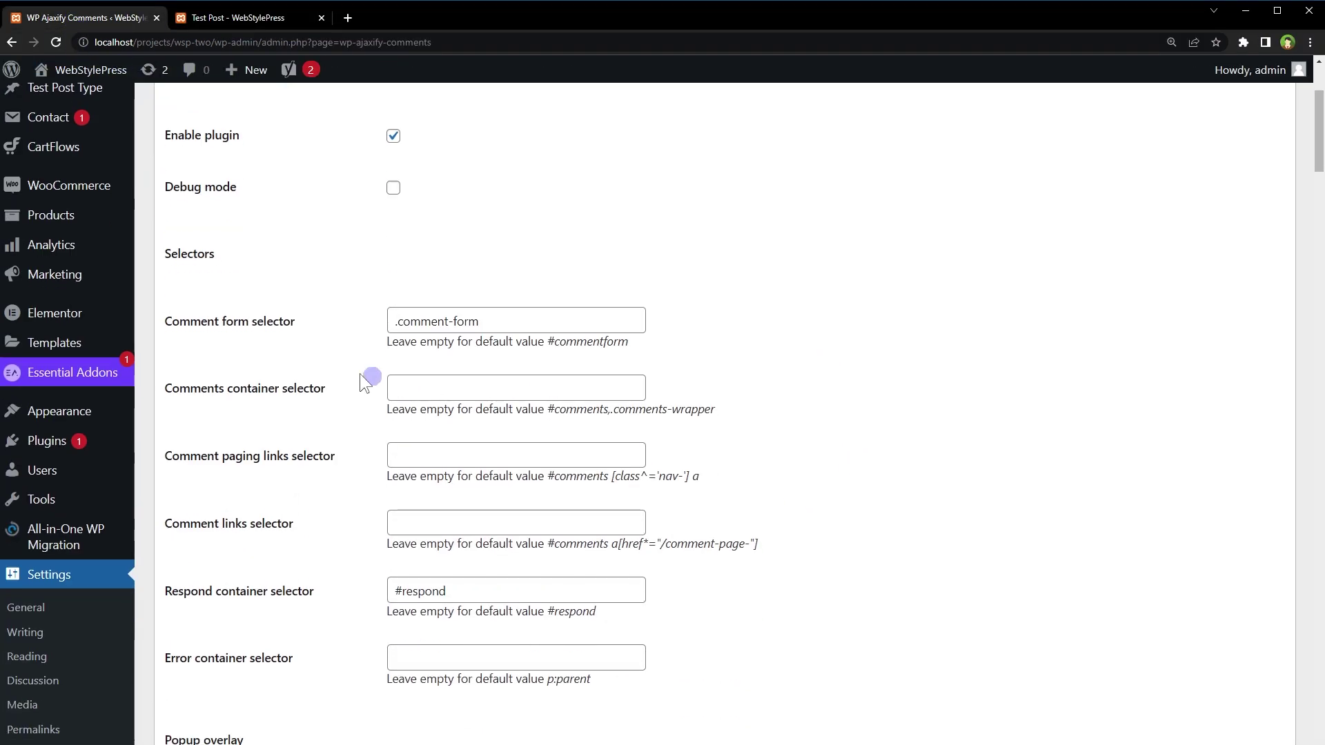
left_click_drag(474, 321, 327, 324)
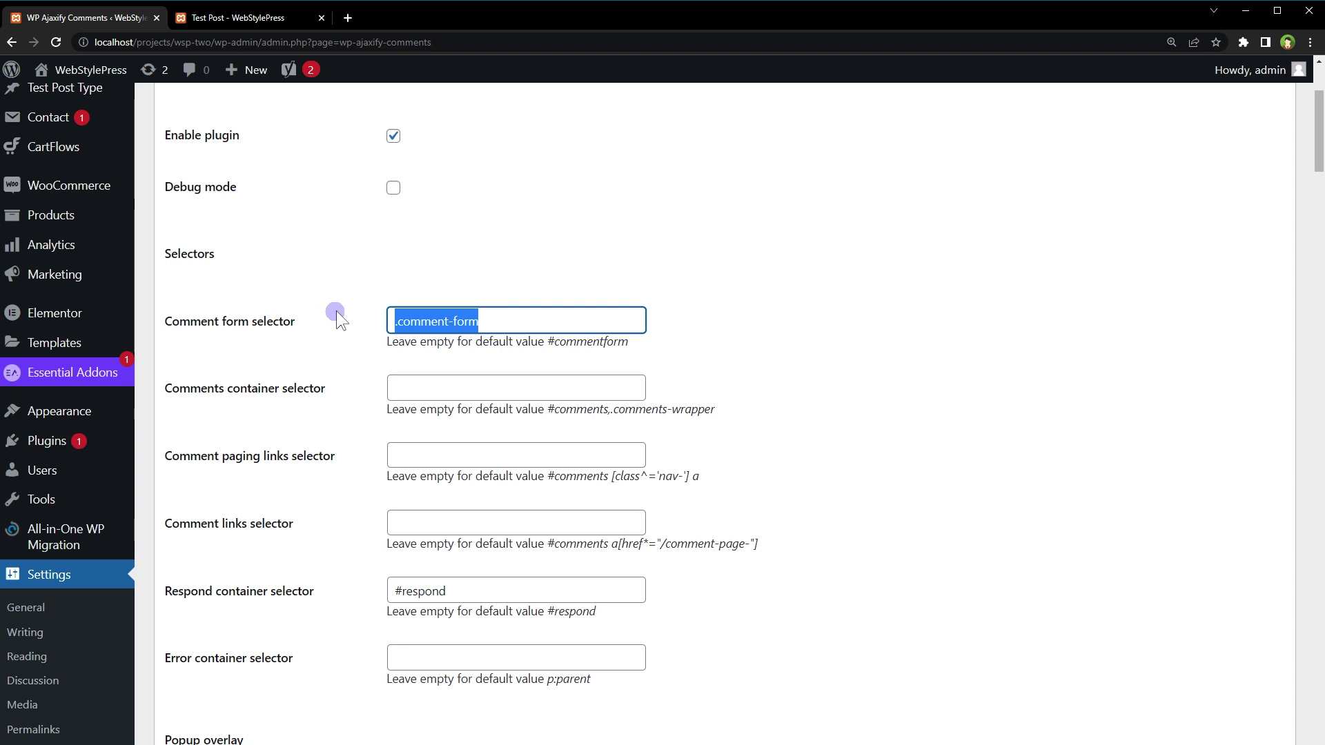
left_click_drag(349, 380, 168, 408)
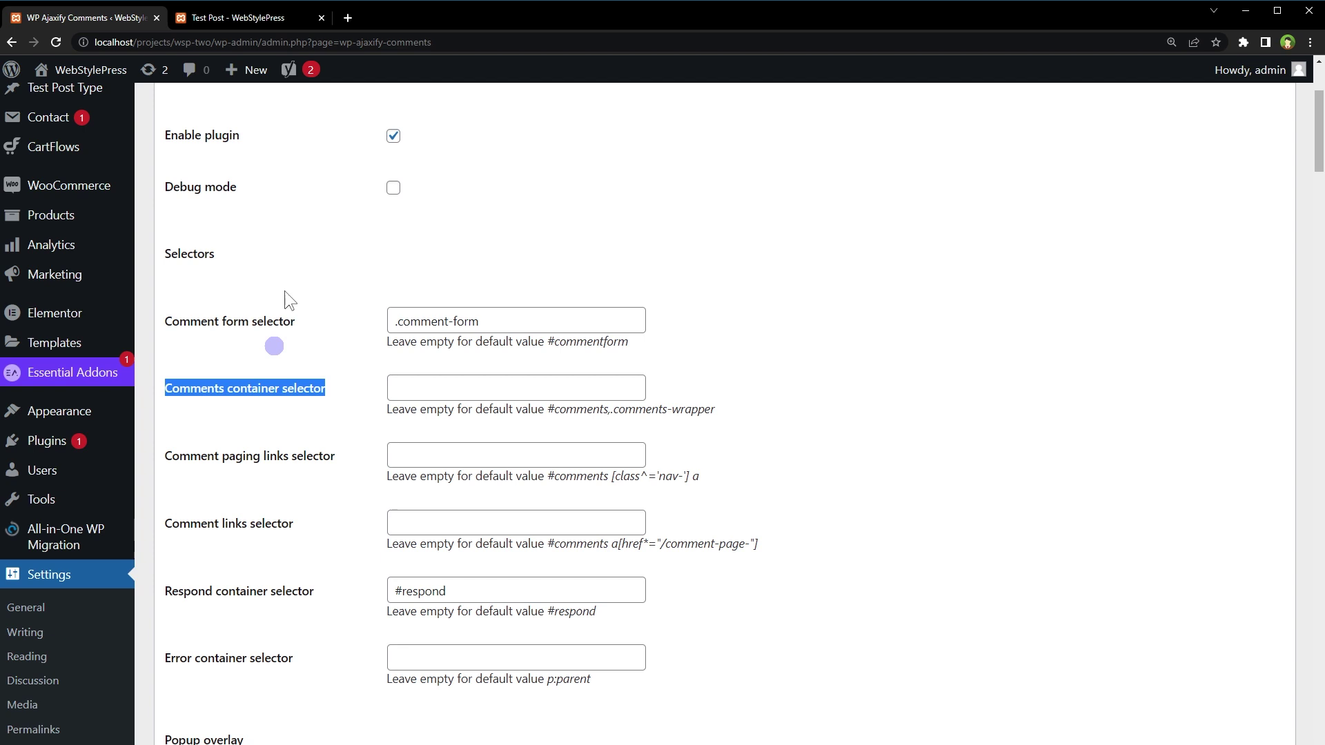
left_click(261, 14)
scroll(166, 433, "up", 10)
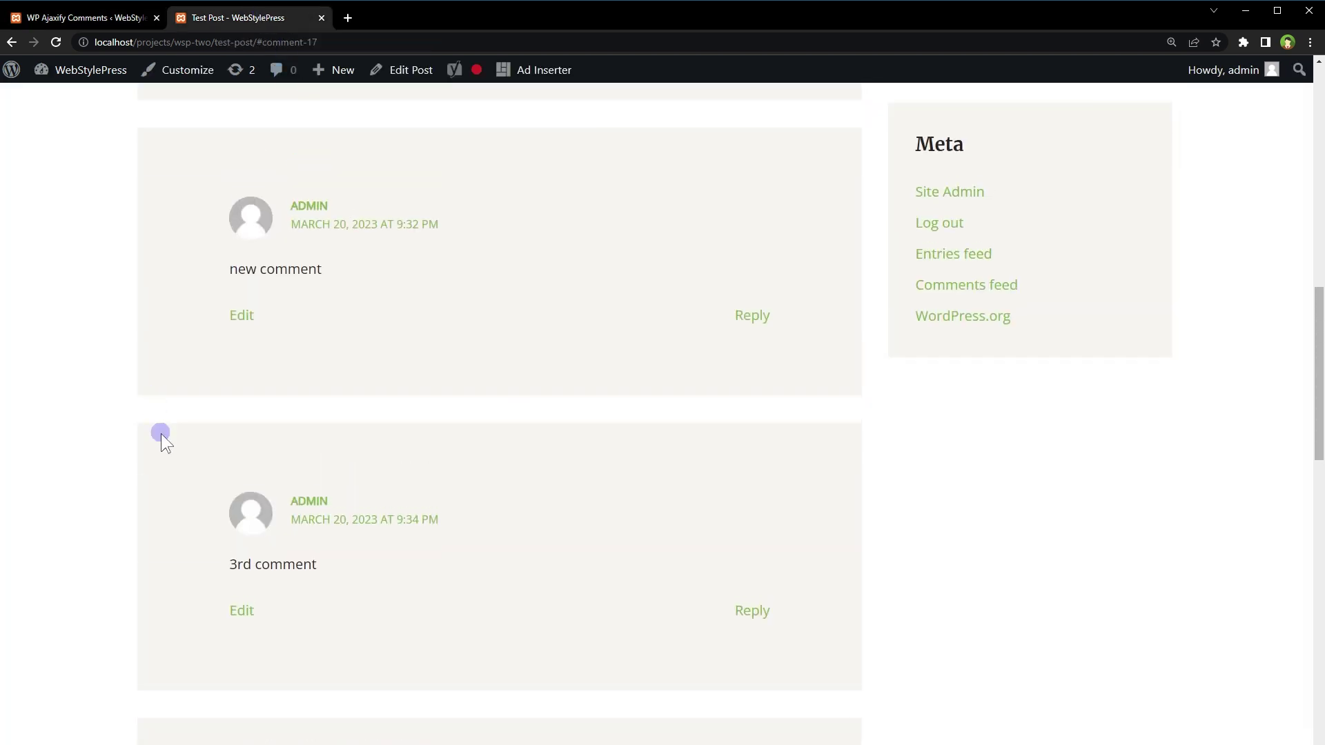
key("ctrl+minus")
key("ctrl+minus")
key("ctrl+minus")
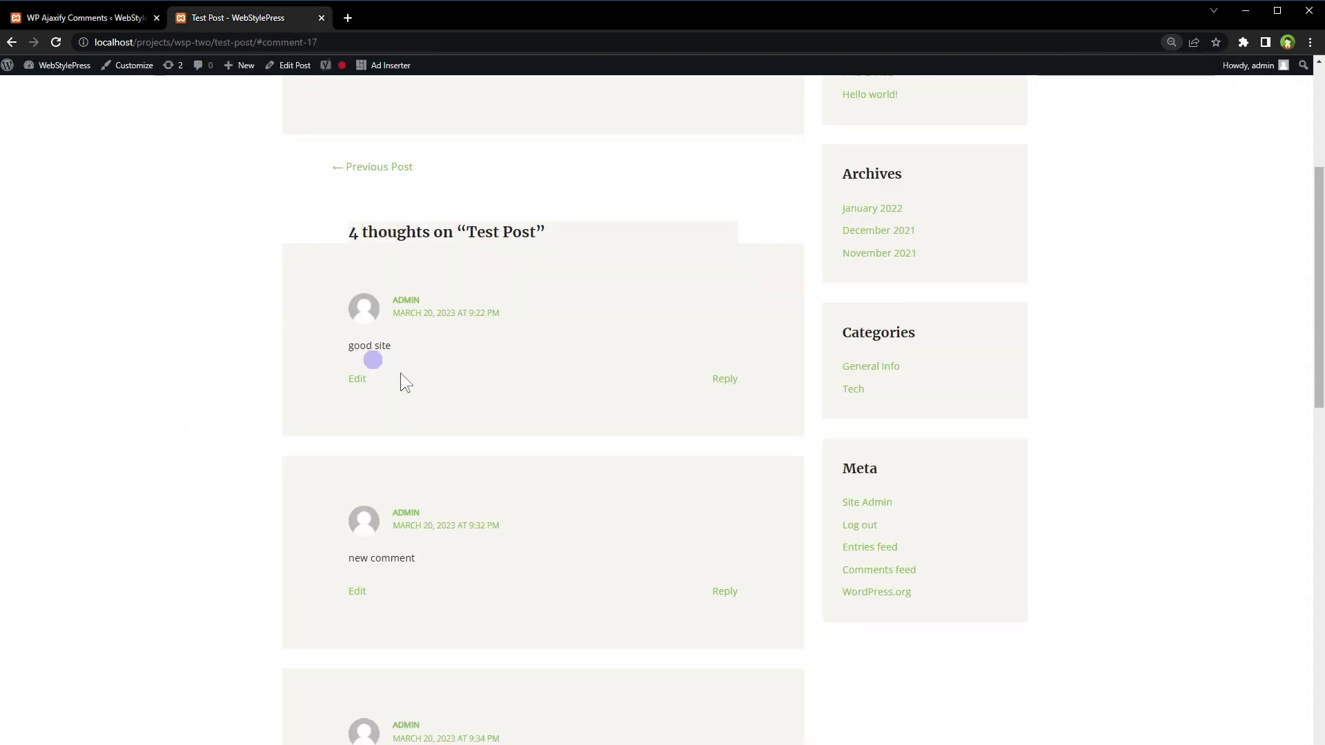
scroll(404, 414, "down", 5)
scroll(504, 424, "down", 6)
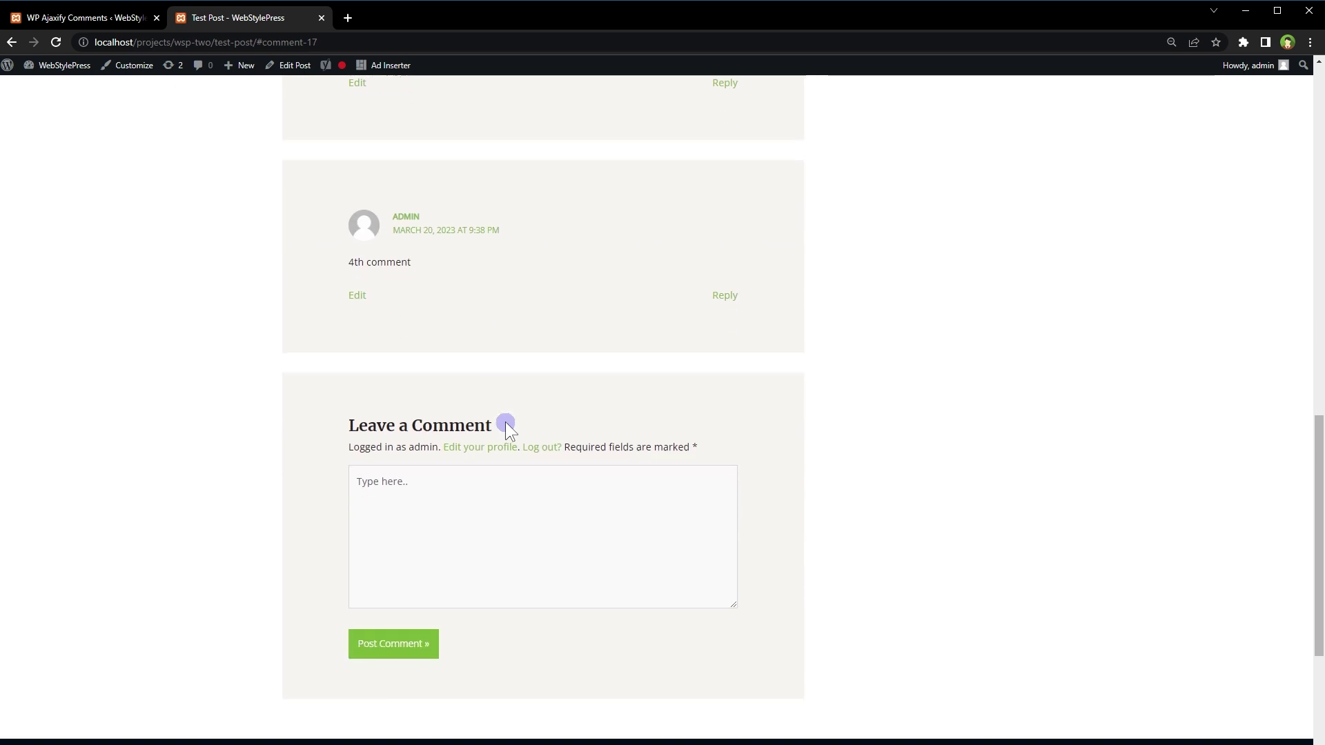
left_click(119, 15)
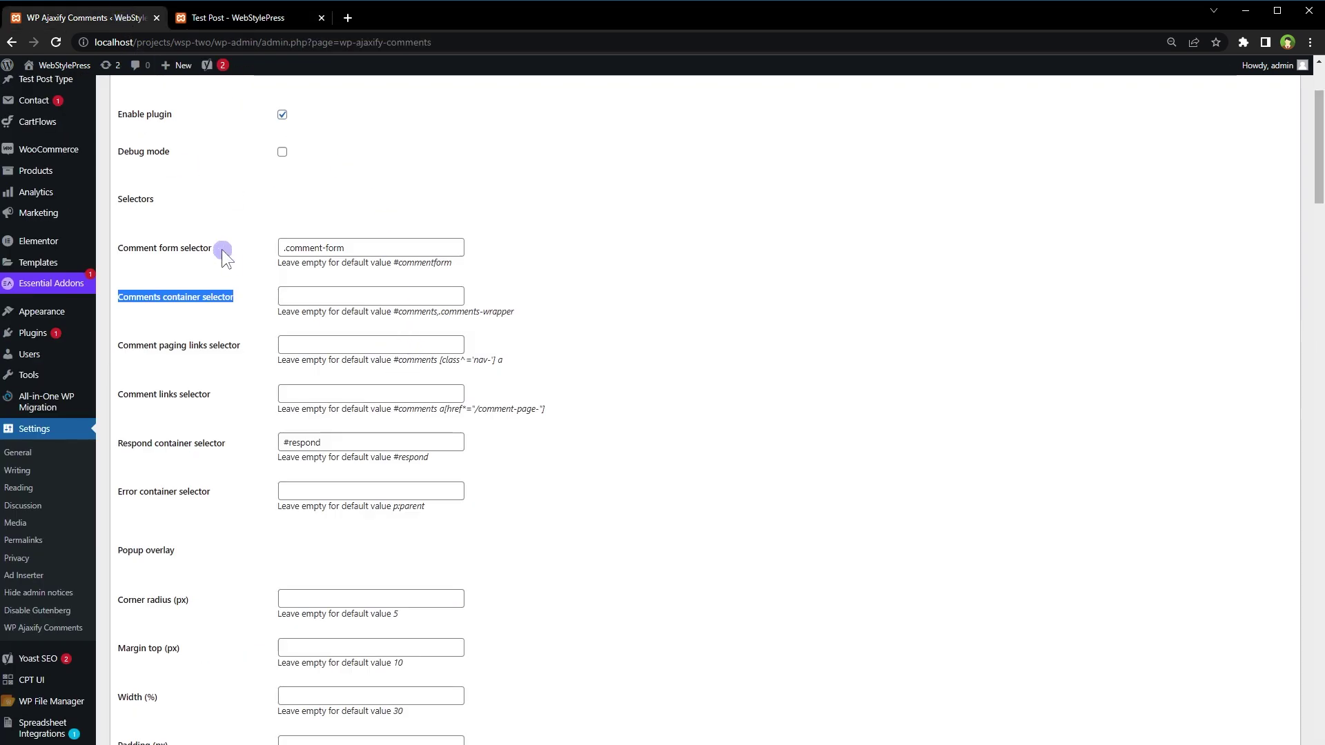
left_click_drag(220, 248, 118, 249)
left_click(235, 18)
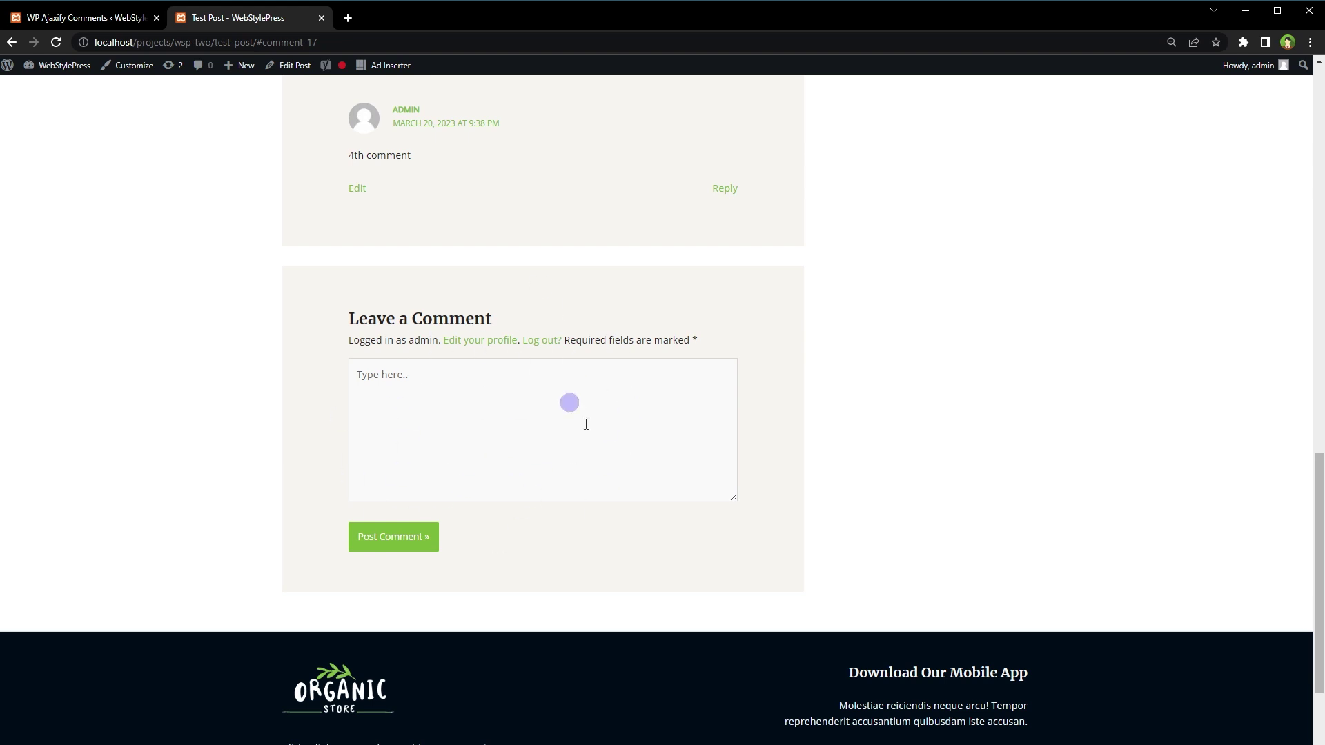
left_click_drag(407, 290, 594, 562)
left_click(602, 562)
scroll(148, 276, "up", 5)
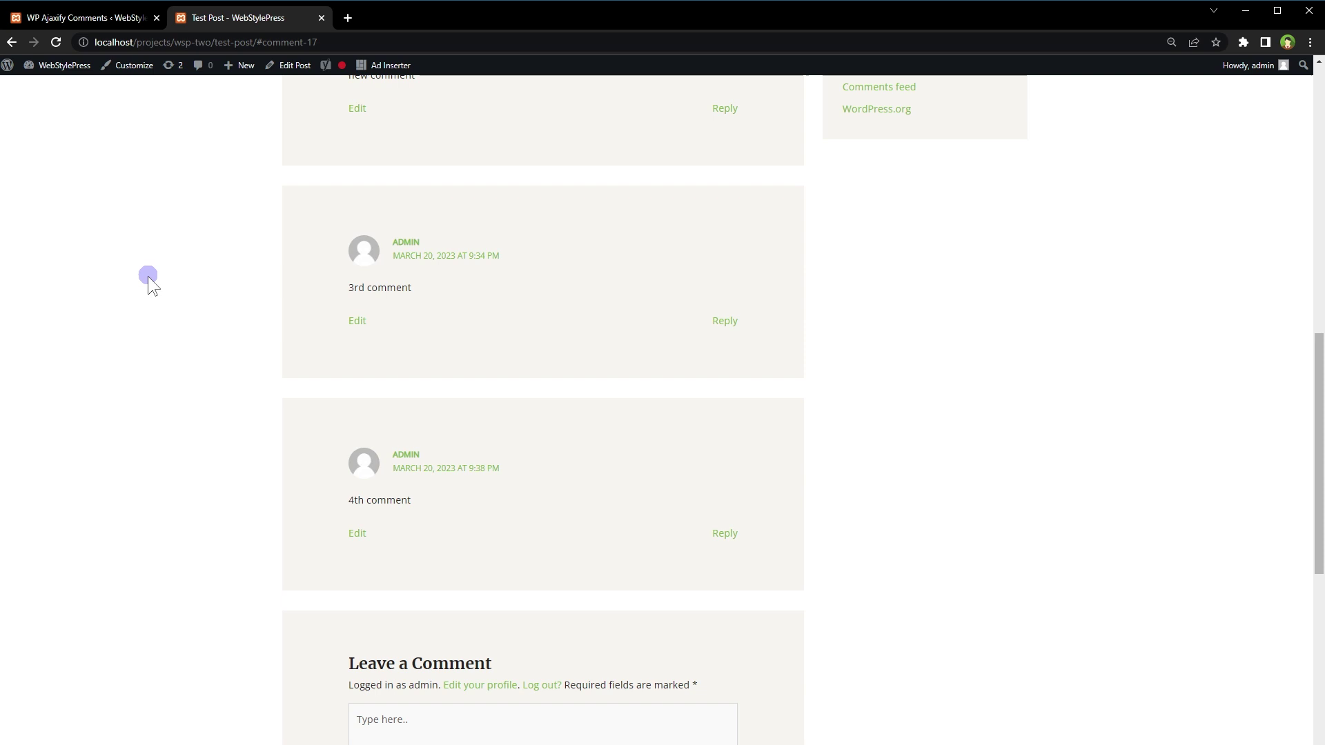